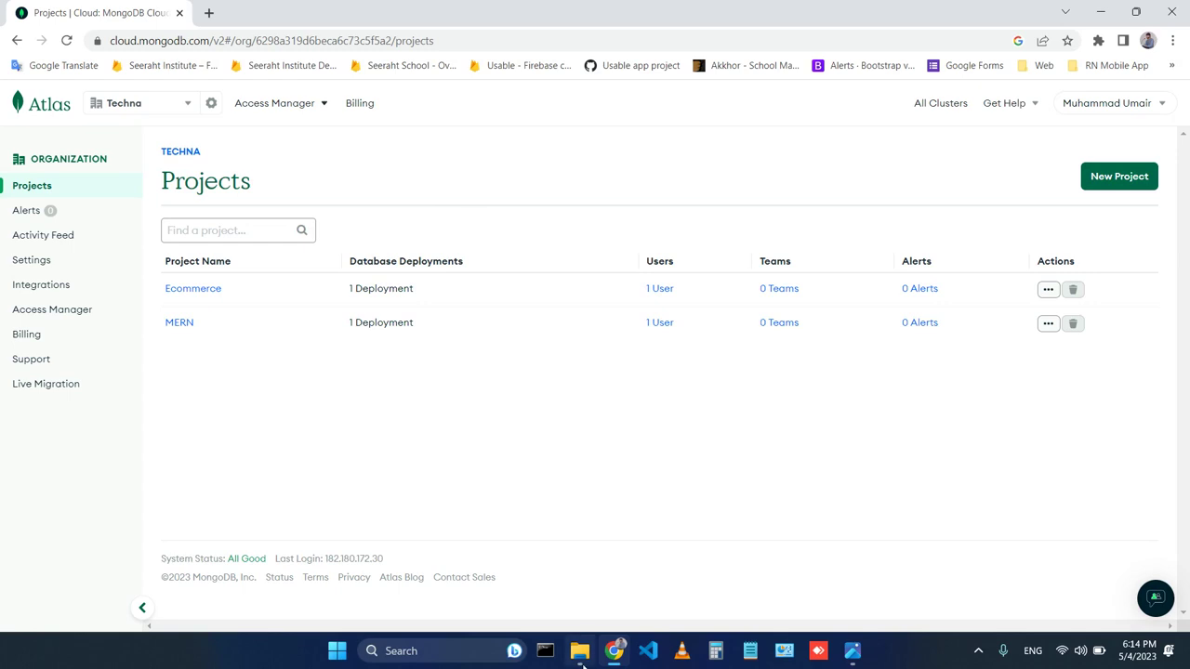
Switch from the Atlas Projects page to File Explorer showing the 8 - MERN folder.
{"action": "left_click", "coordinate": [579, 650]}
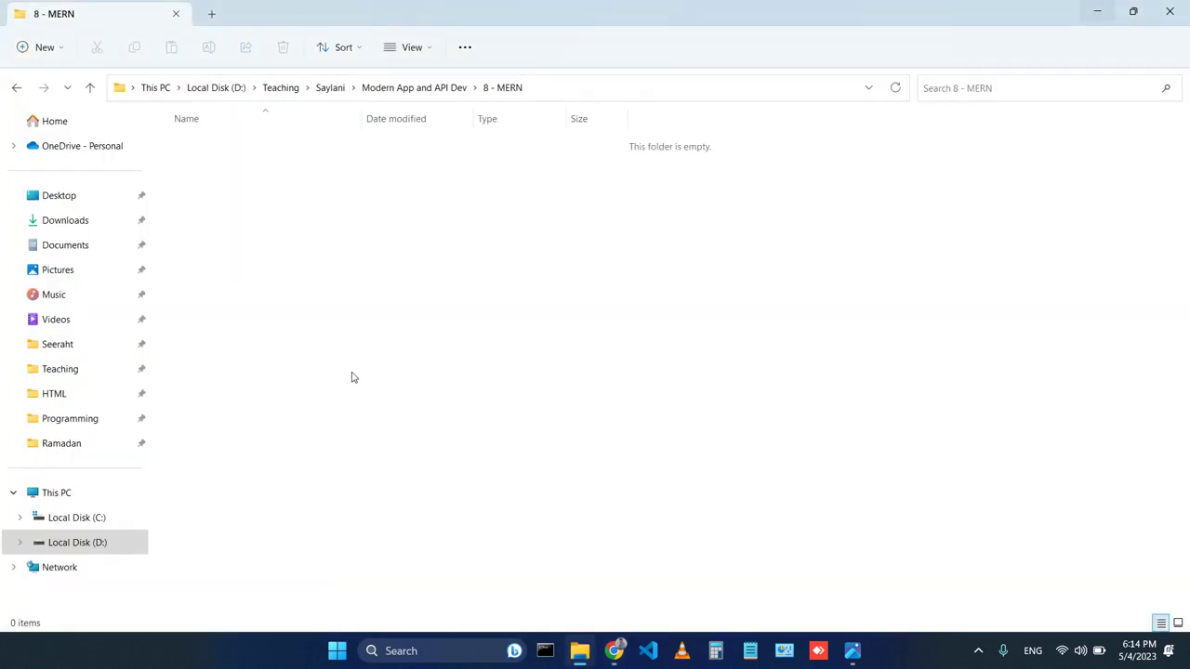
Create three new folders named server, client and todo in 8 - MERN.
{"action": "key", "text": "ctrl+shift+n"}
{"action": "type", "text": "server"}
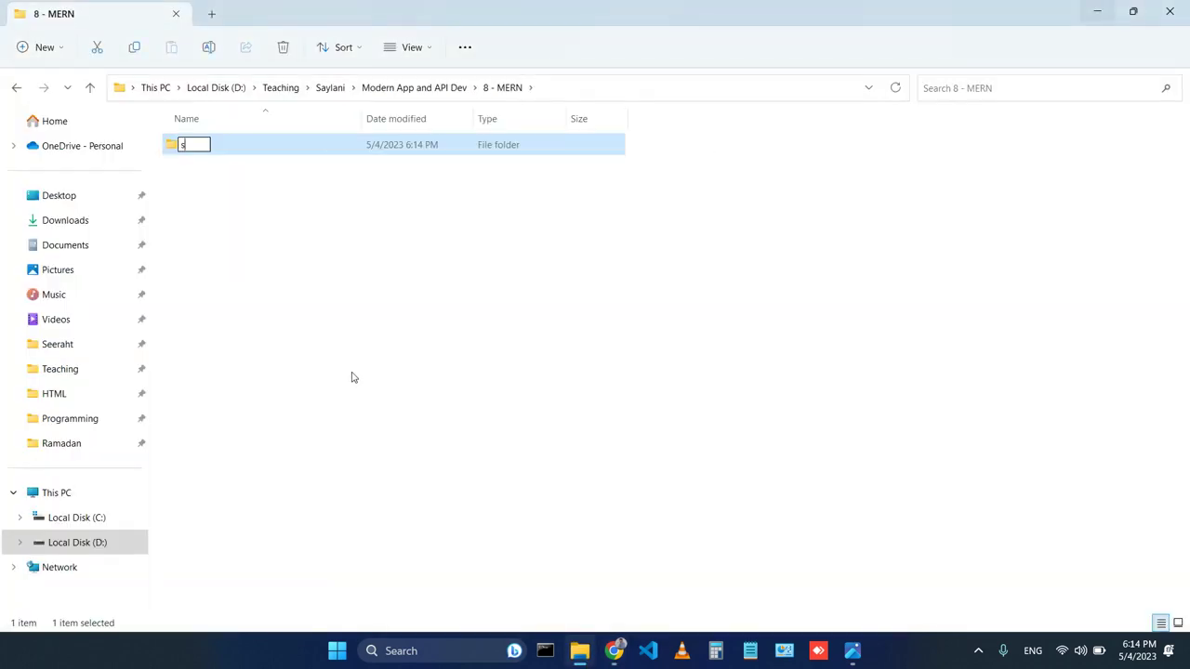
{"action": "key", "text": "Return"}
{"action": "key", "text": "ctrl+shift+n"}
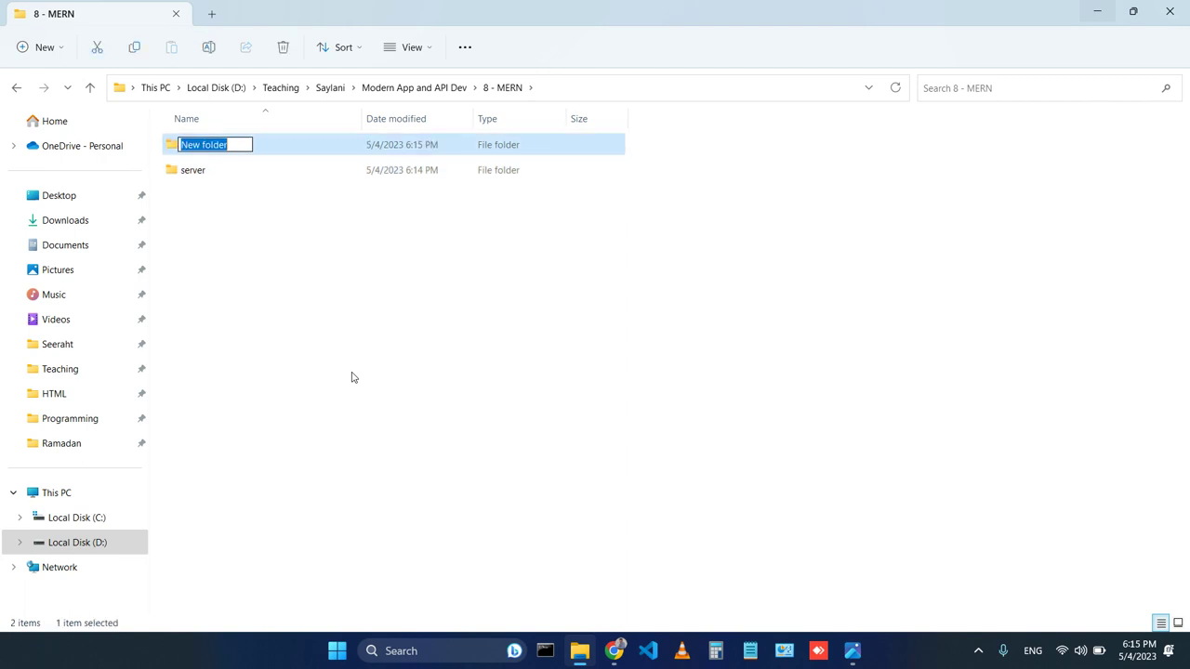
{"action": "type", "text": "client"}
{"action": "key", "text": "Return"}
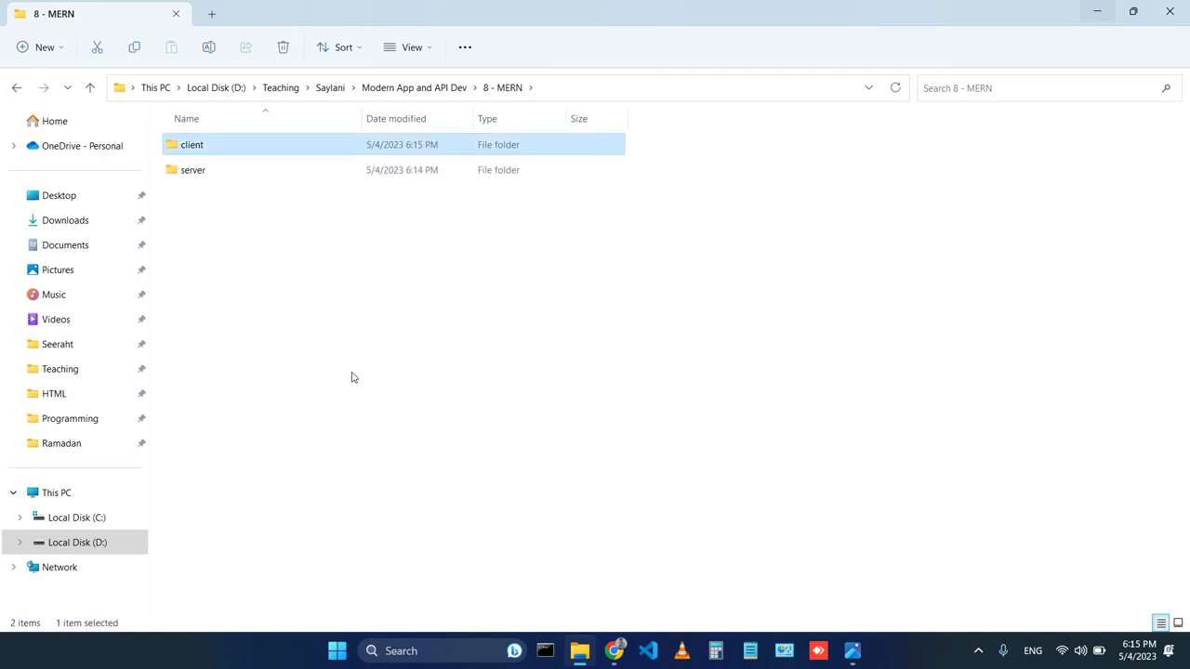
{"action": "key", "text": "ctrl+shift+n"}
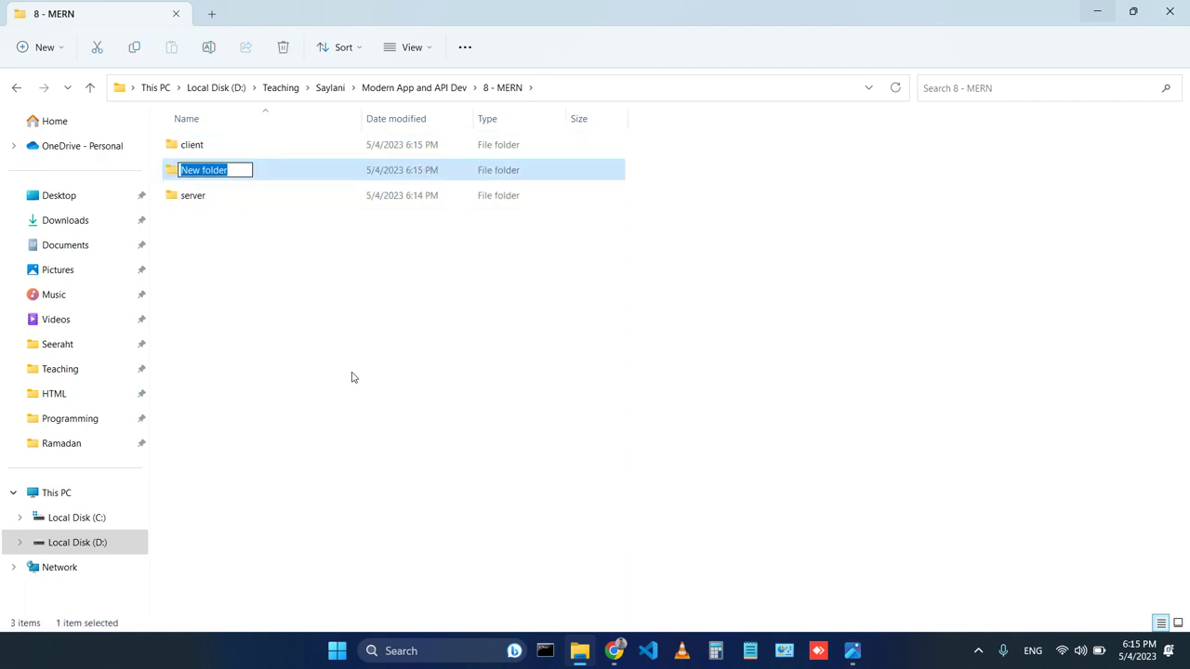
{"action": "type", "text": "todo"}
{"action": "key", "text": "Return"}
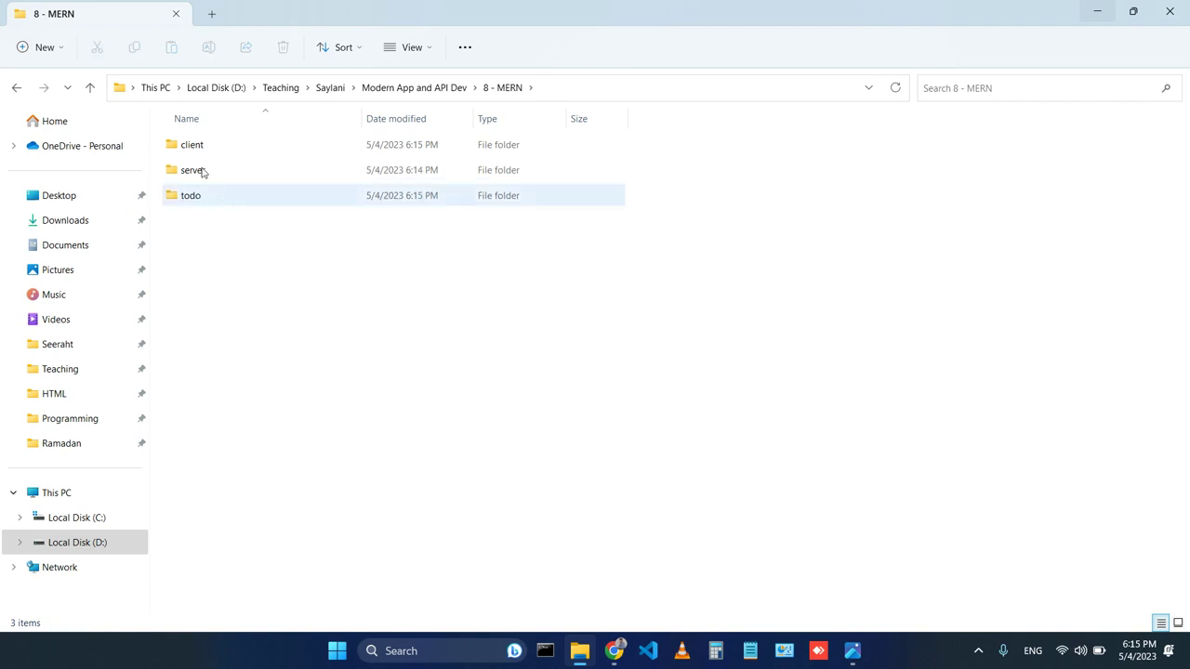
Move client and server into todo, then open a command prompt in the client folder.
{"action": "left_click", "coordinate": [195, 145]}
{"action": "left_click", "coordinate": [205, 175], "text": "ctrl"}
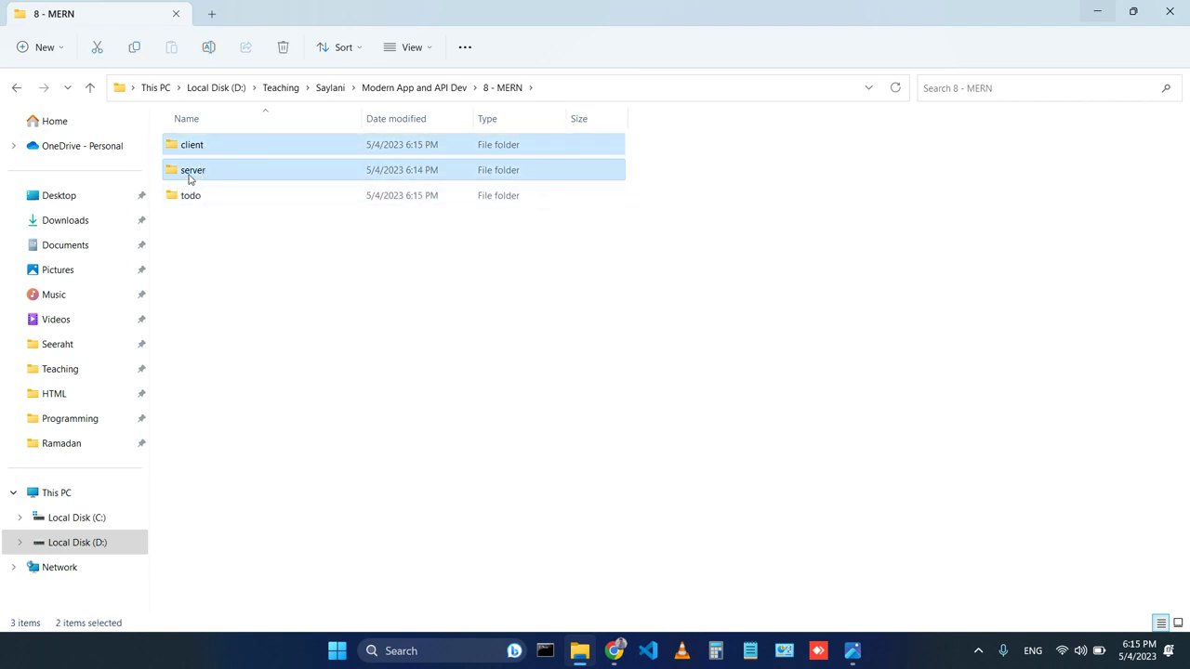
{"action": "key", "text": "Delete"}
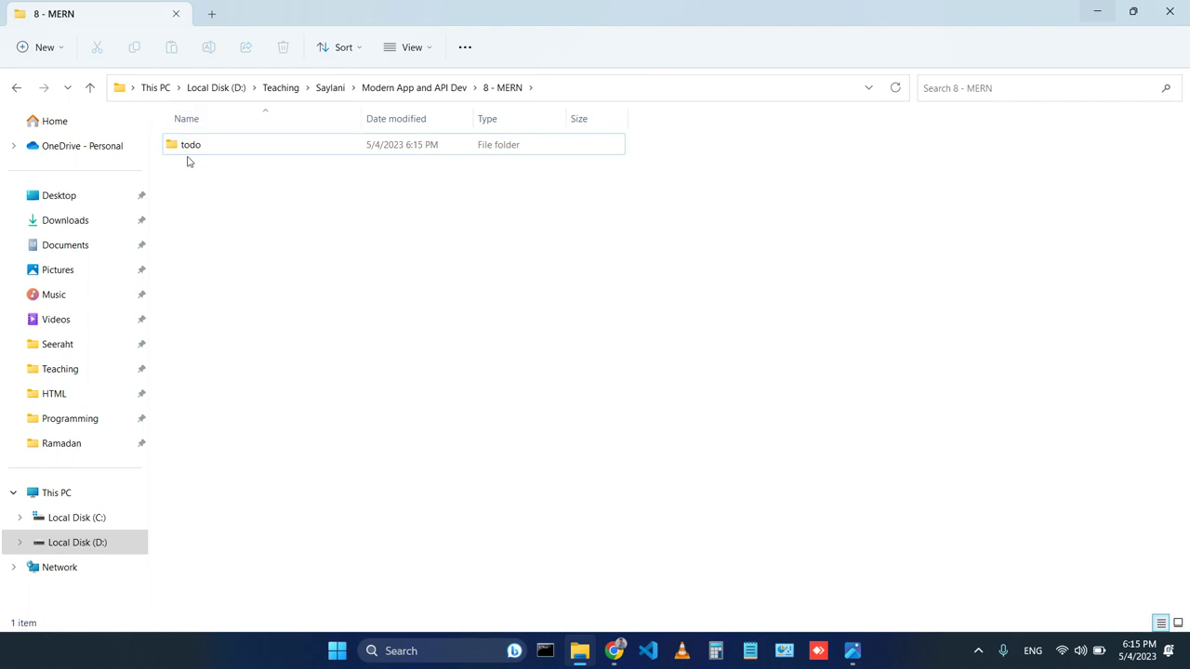
{"action": "double_click", "coordinate": [191, 154]}
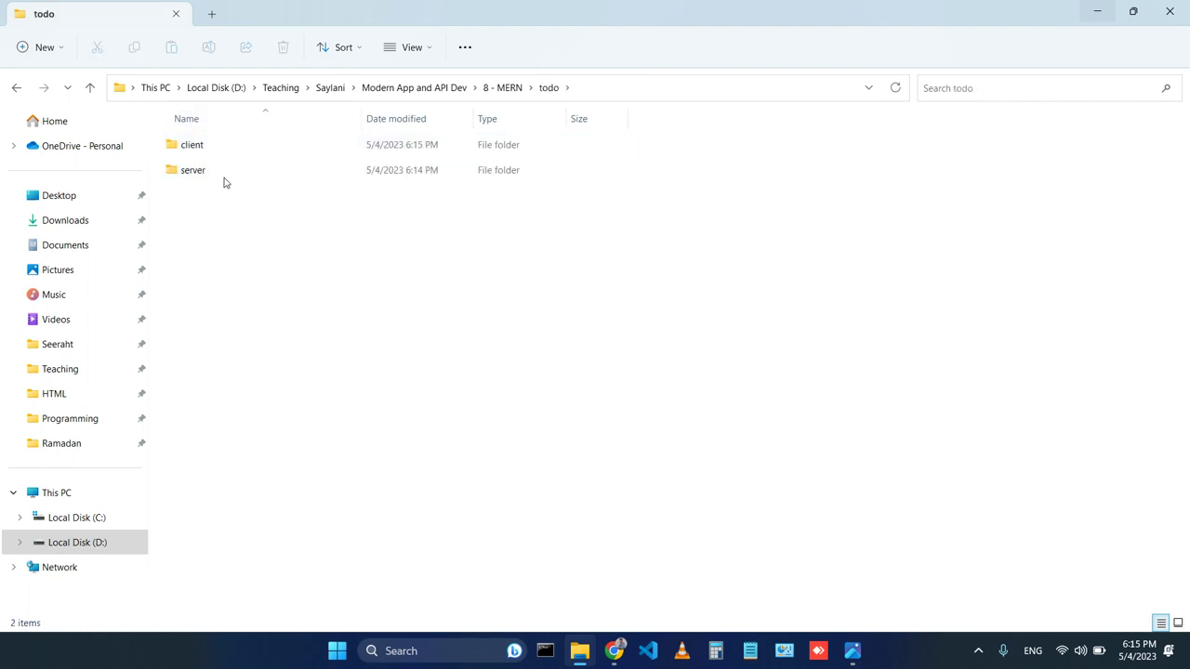
{"action": "double_click", "coordinate": [195, 147]}
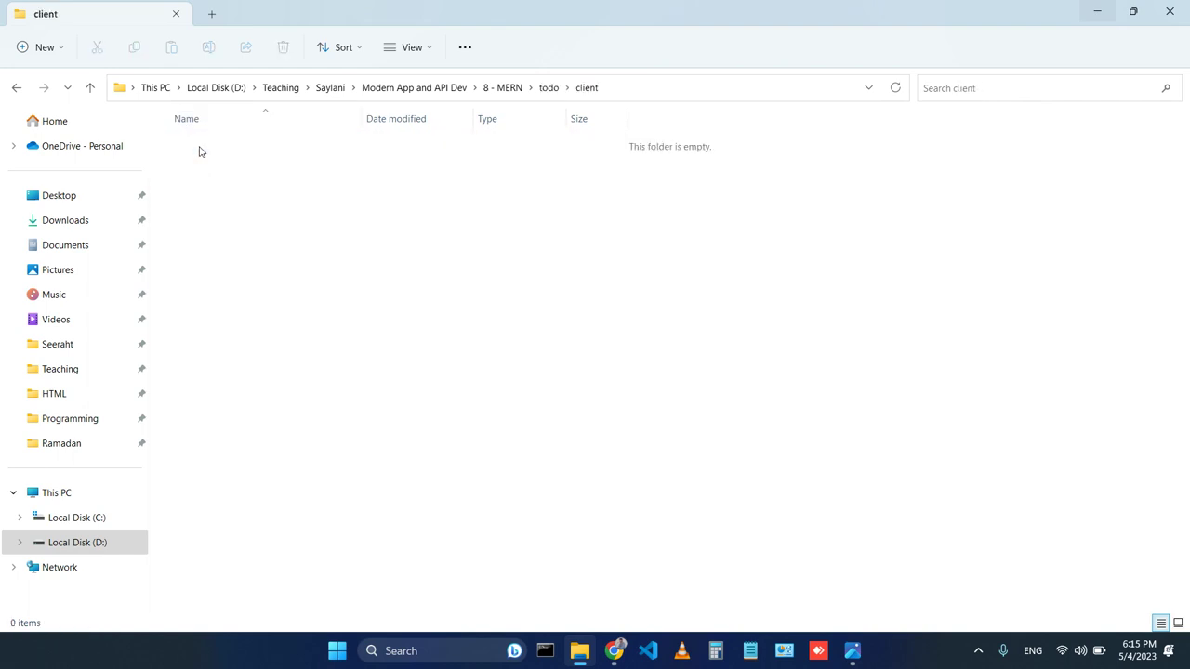
{"action": "left_click", "coordinate": [661, 90]}
{"action": "type", "text": "cmd"}
{"action": "key", "text": "Return"}
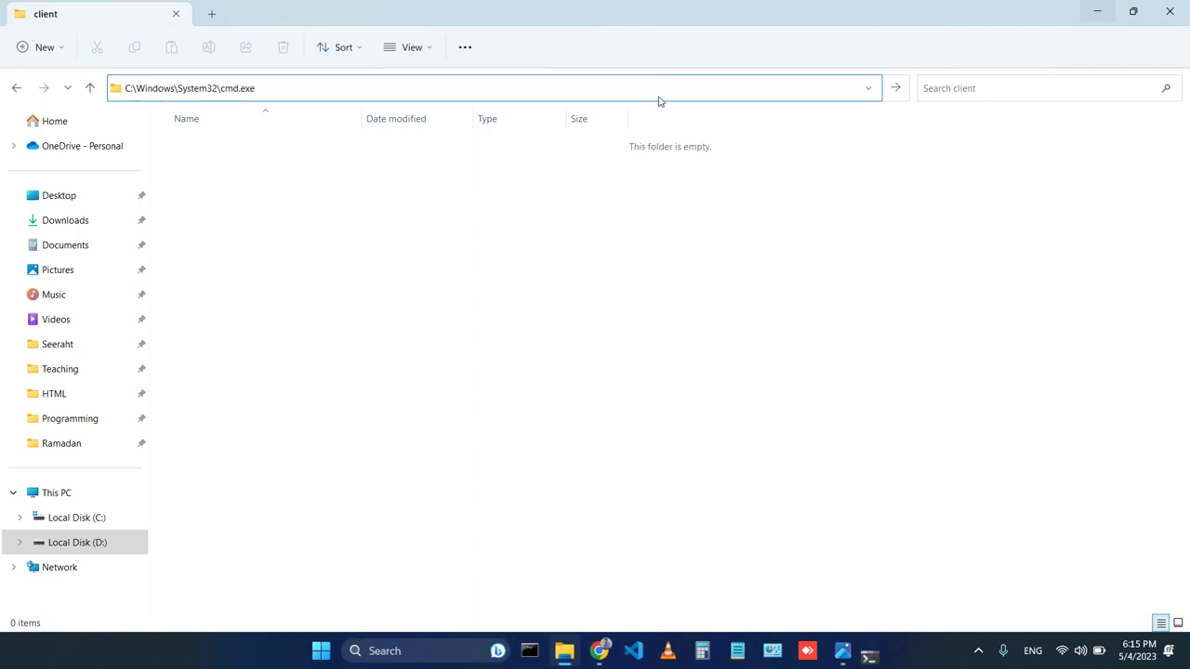
Run npx create-react-app todo in the client folder and minimize its terminal.
{"action": "type", "text": "npx create"}
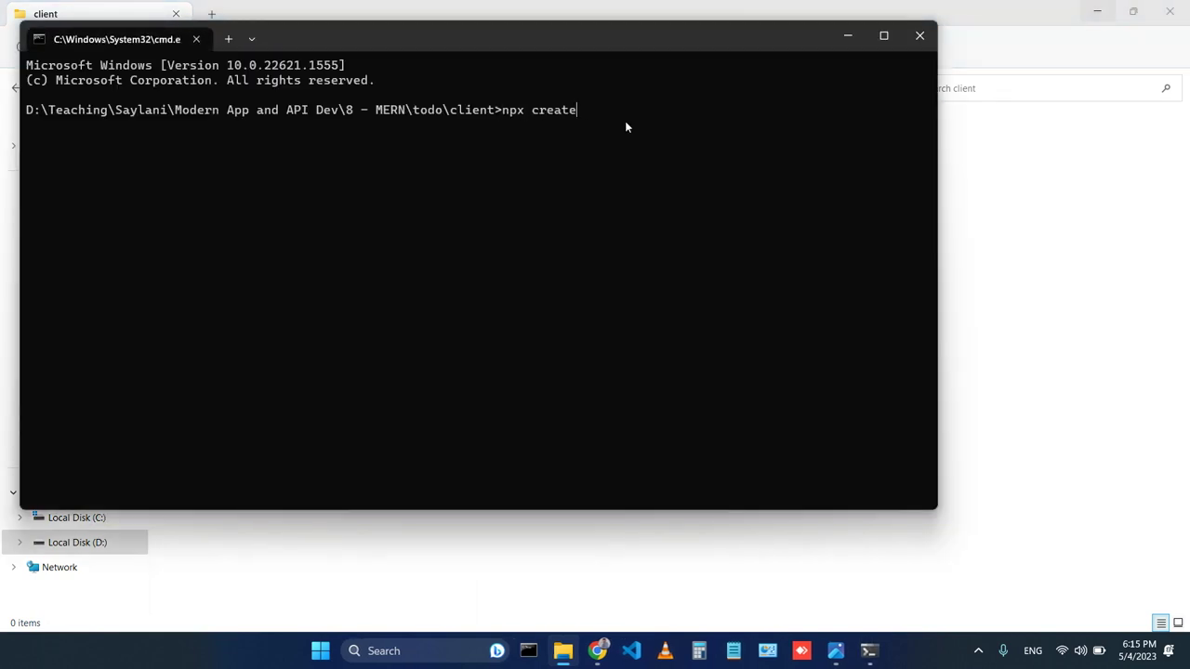
{"action": "type", "text": "-react-app todo"}
{"action": "key", "text": "Return"}
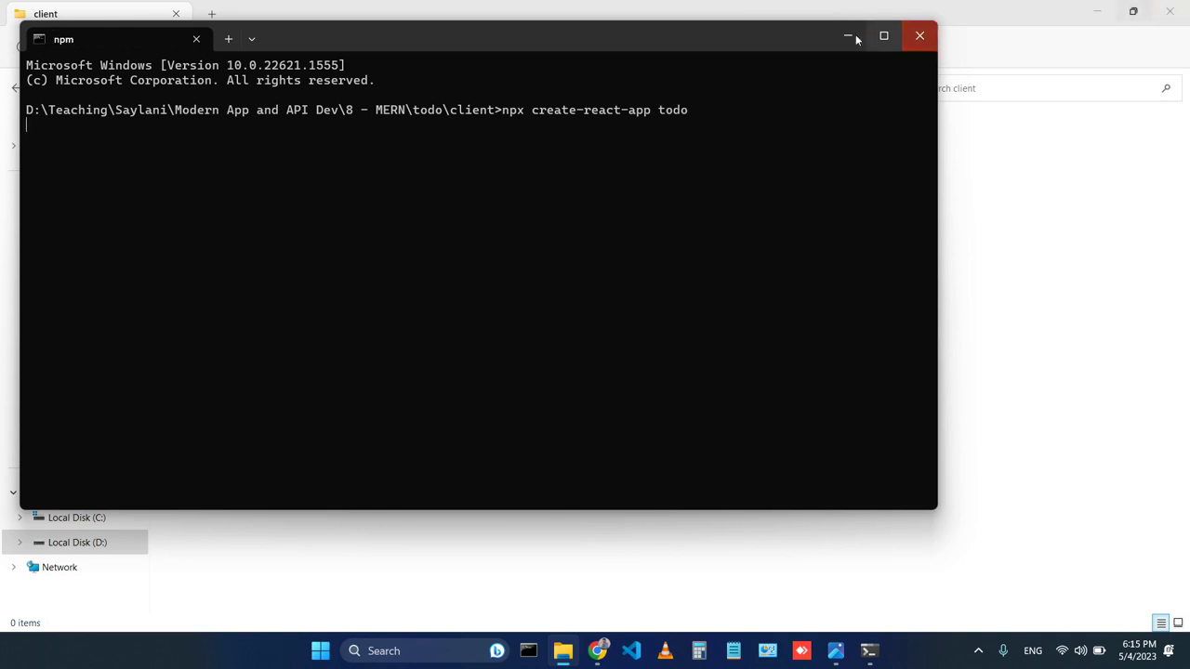
{"action": "left_click", "coordinate": [847, 36]}
Go to the todo\server folder and open a command prompt there.
{"action": "left_click", "coordinate": [90, 88]}
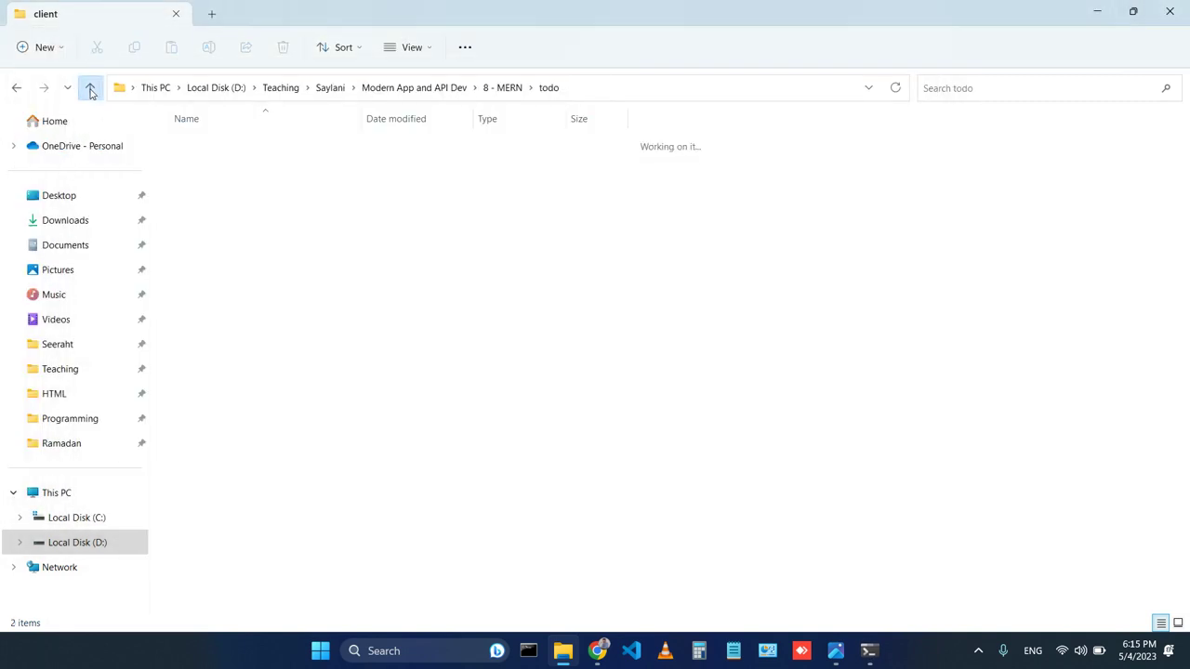
{"action": "double_click", "coordinate": [220, 175]}
{"action": "right_click", "coordinate": [340, 342]}
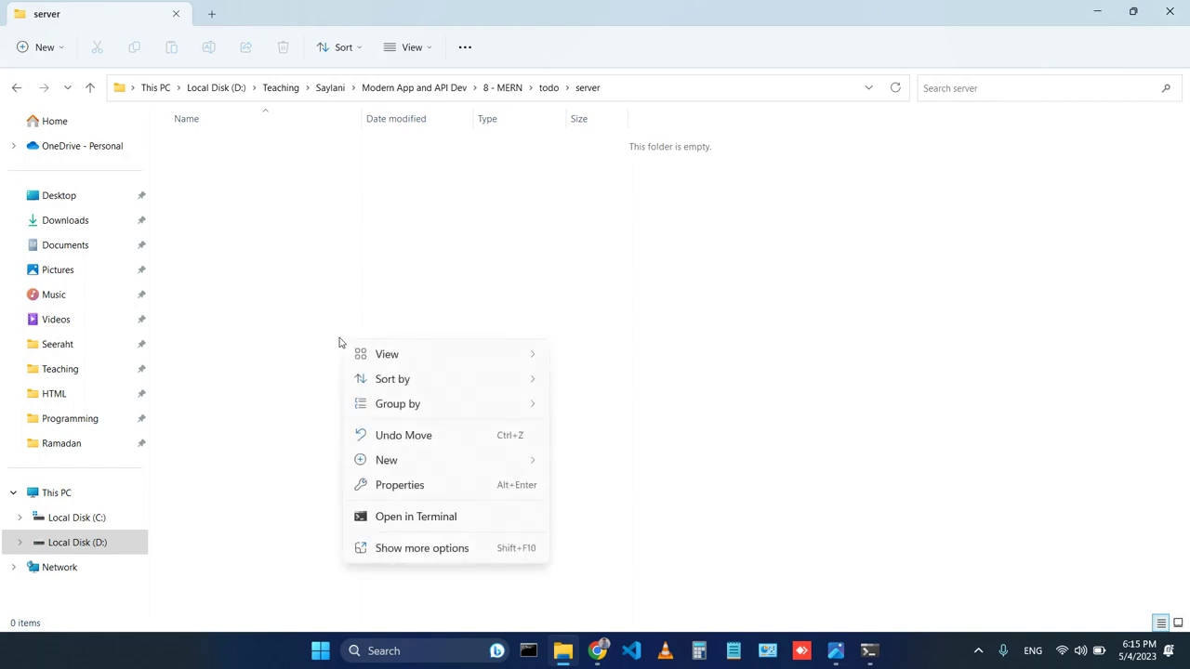
{"action": "left_click", "coordinate": [423, 549]}
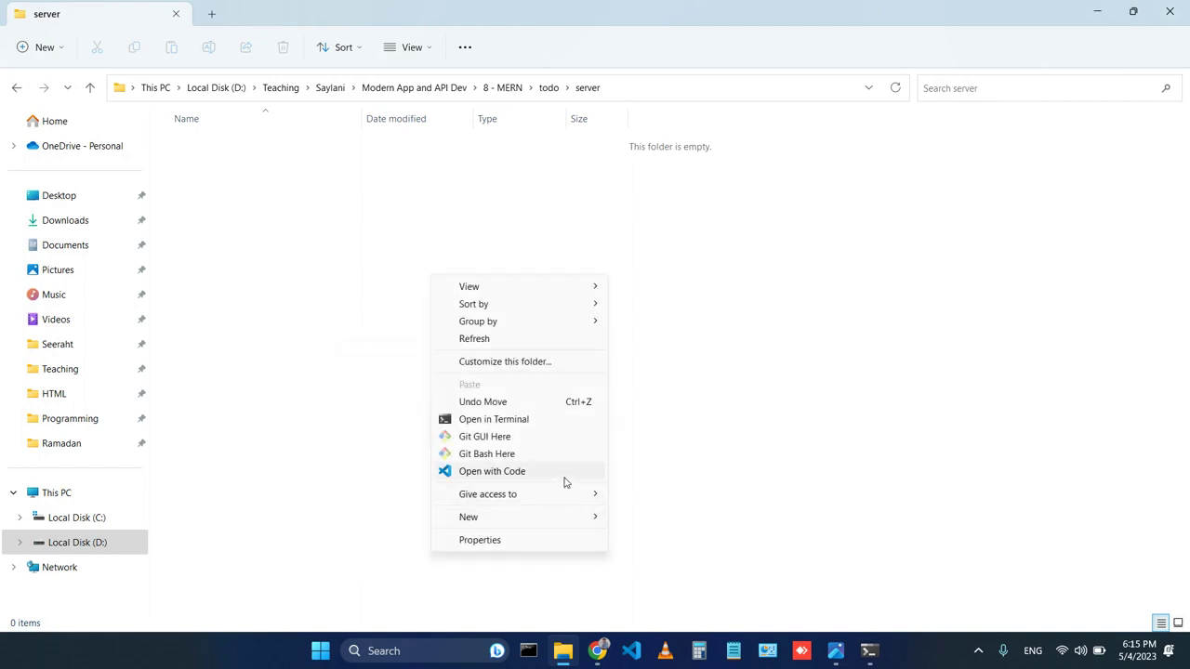
{"action": "left_click", "coordinate": [345, 279]}
{"action": "left_click", "coordinate": [685, 87]}
{"action": "type", "text": "cmd"}
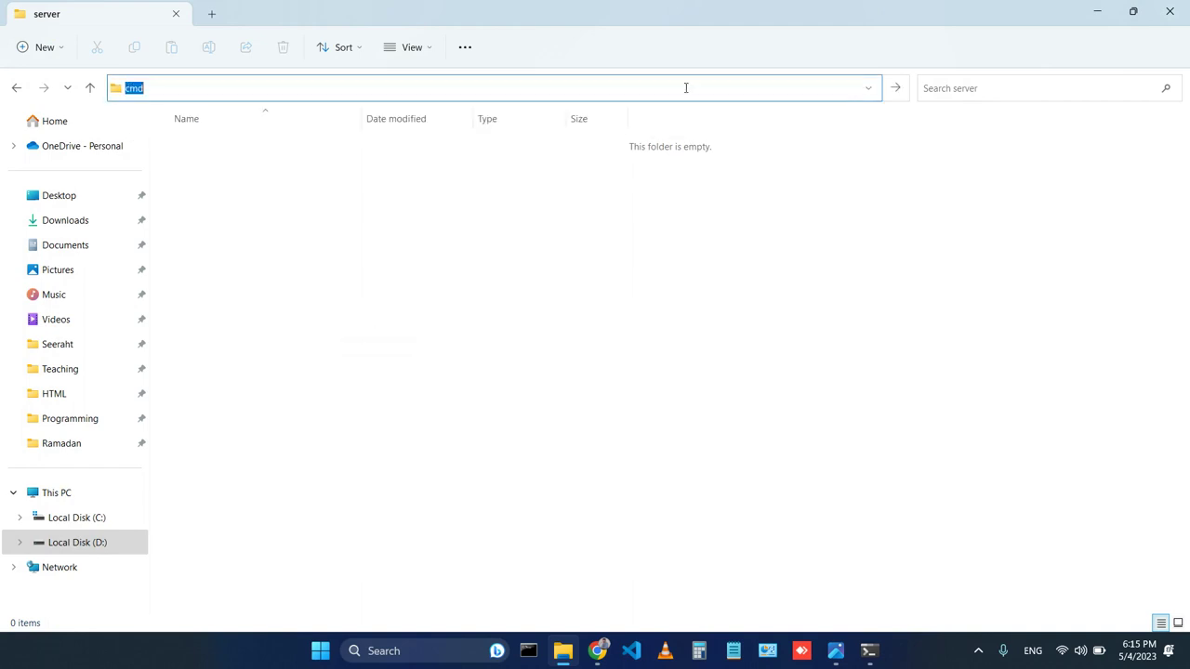
{"action": "key", "text": "Return"}
Run npm init with description 'todo app server', entry index.js, the author's name, and confirm.
{"action": "type", "text": "npm init"}
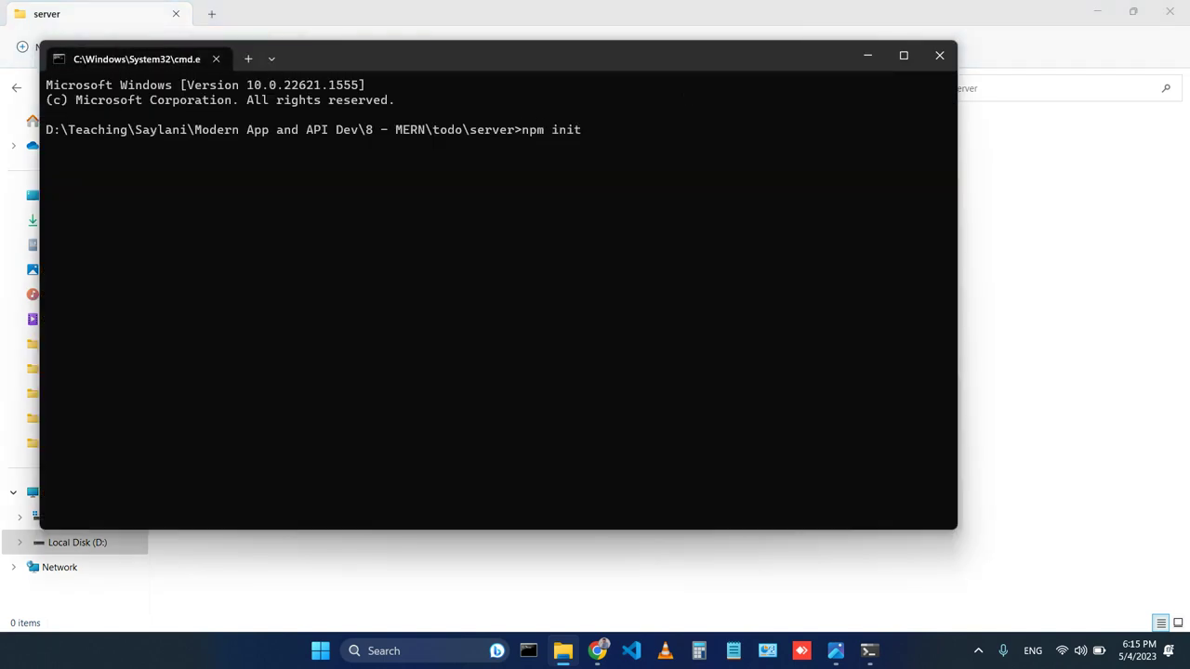
{"action": "key", "text": "Return"}
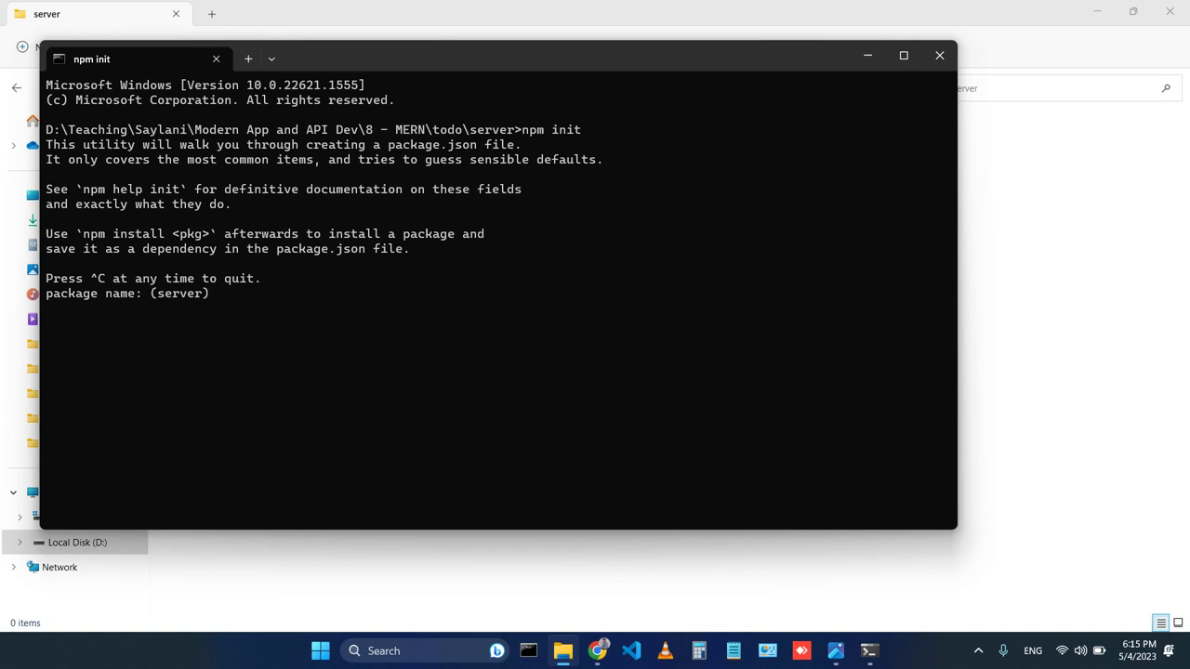
{"action": "key", "text": "Return"}
{"action": "key", "text": "Return"}
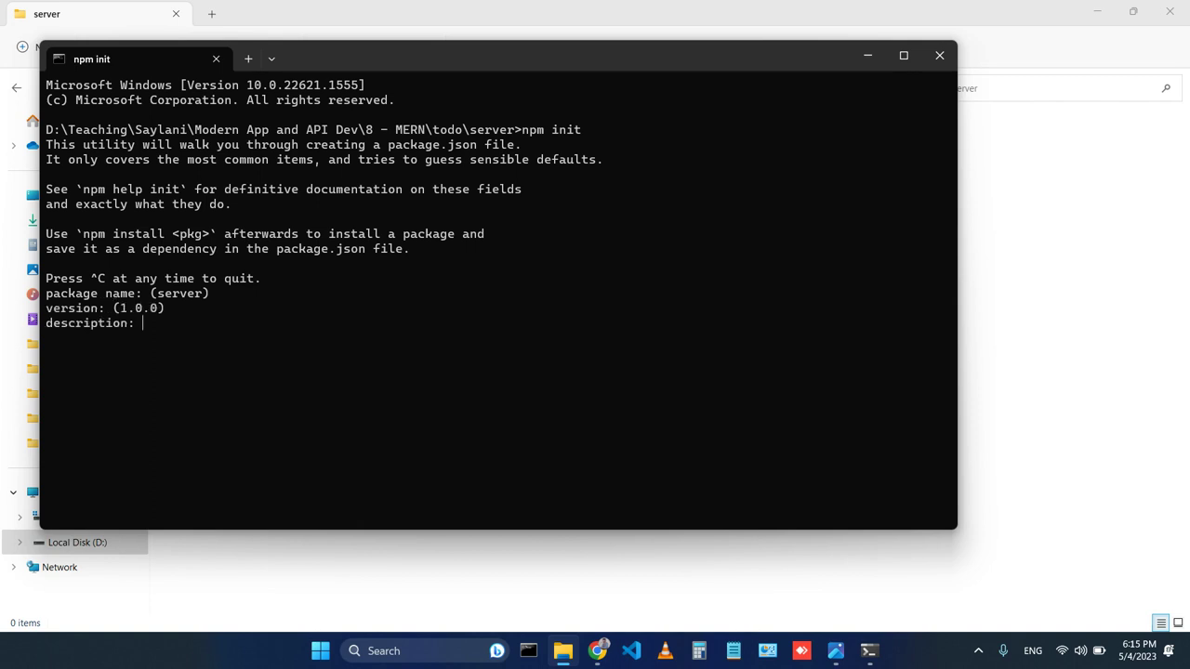
{"action": "type", "text": "todo app server"}
{"action": "key", "text": "Return"}
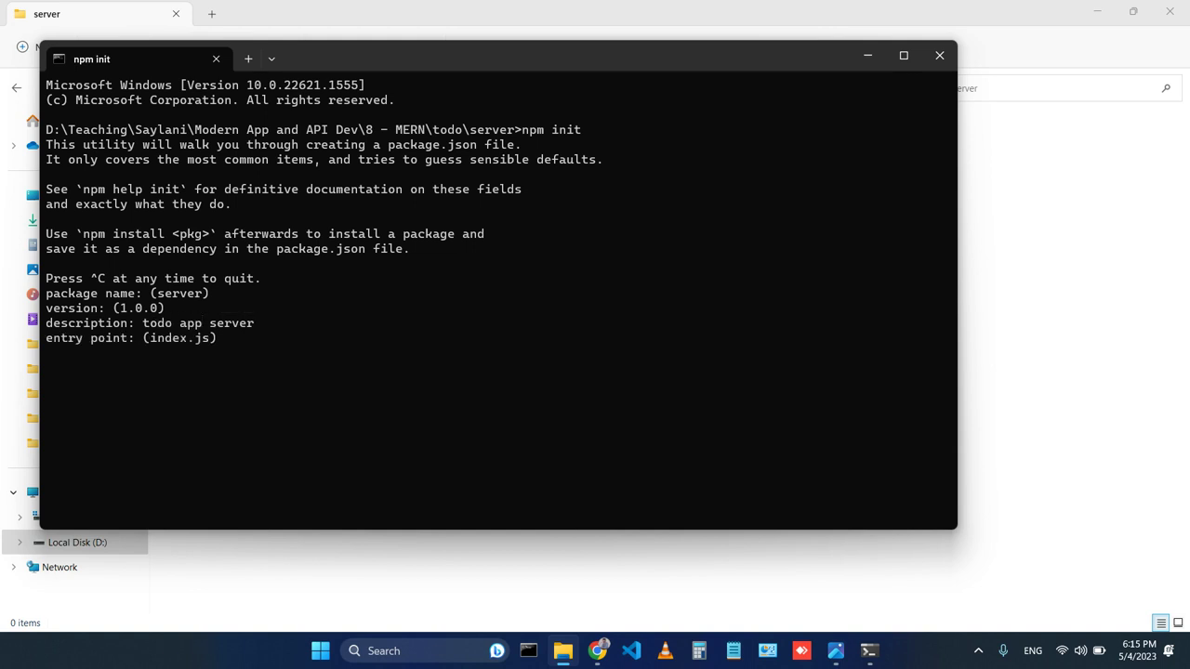
{"action": "key", "text": "Return"}
{"action": "key", "text": "Return"}
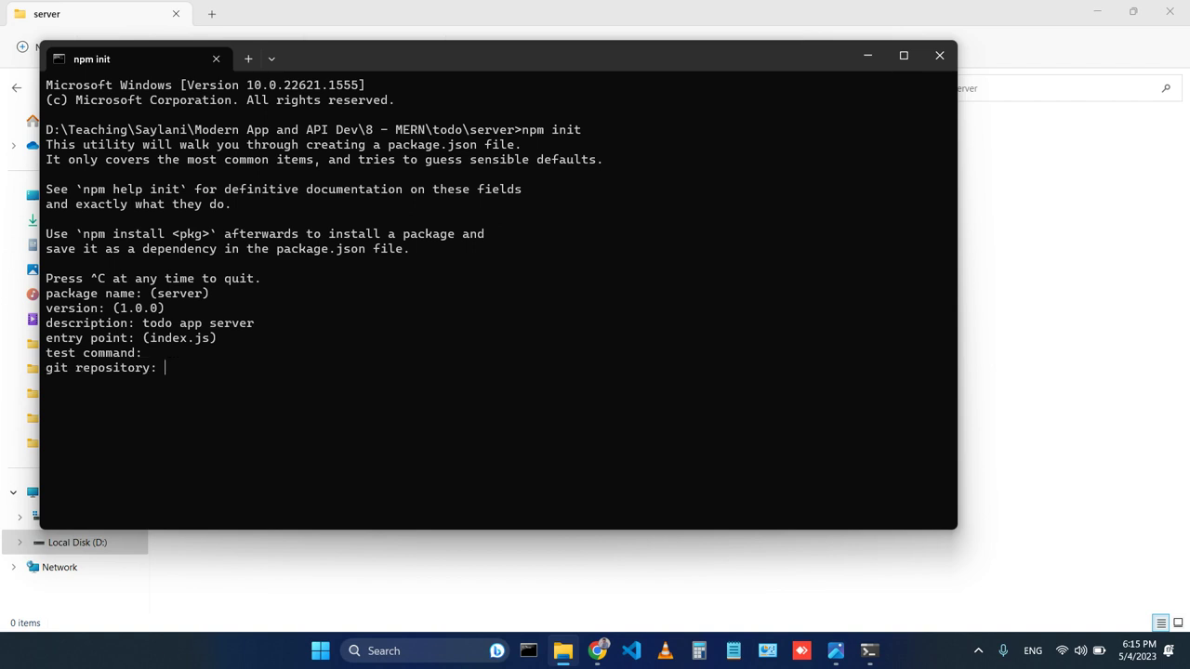
{"action": "key", "text": "Return"}
{"action": "key", "text": "Return"}
{"action": "type", "text": "Muhammad Umair Ahmad"}
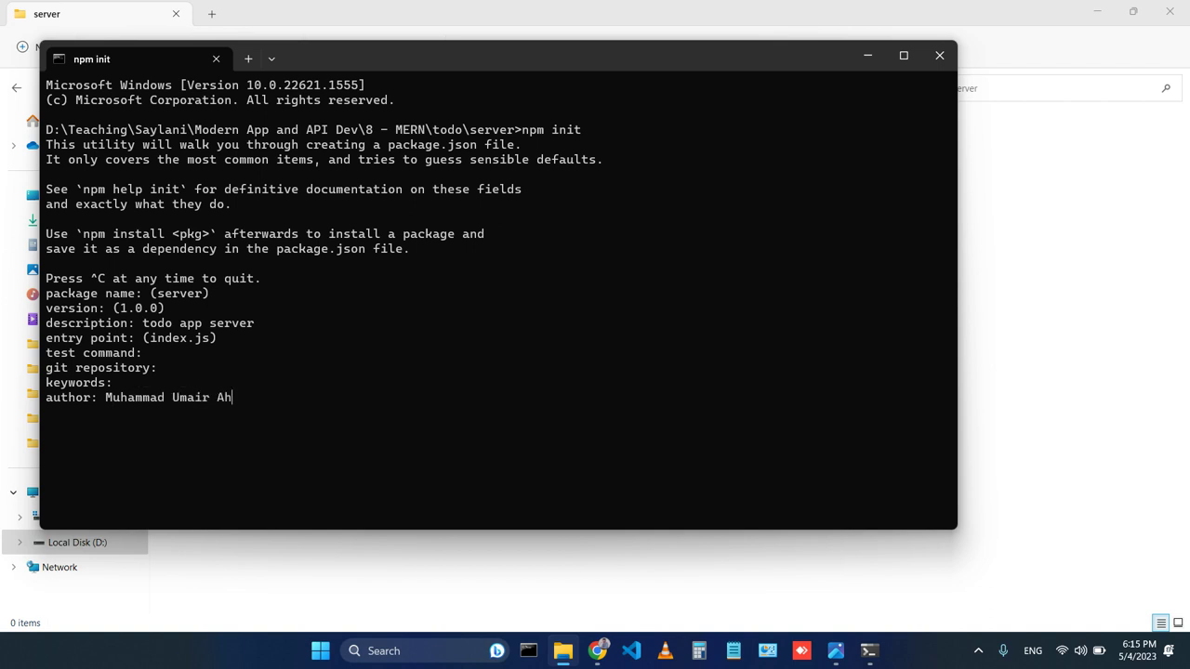
{"action": "key", "text": "Return"}
{"action": "key", "text": "Return"}
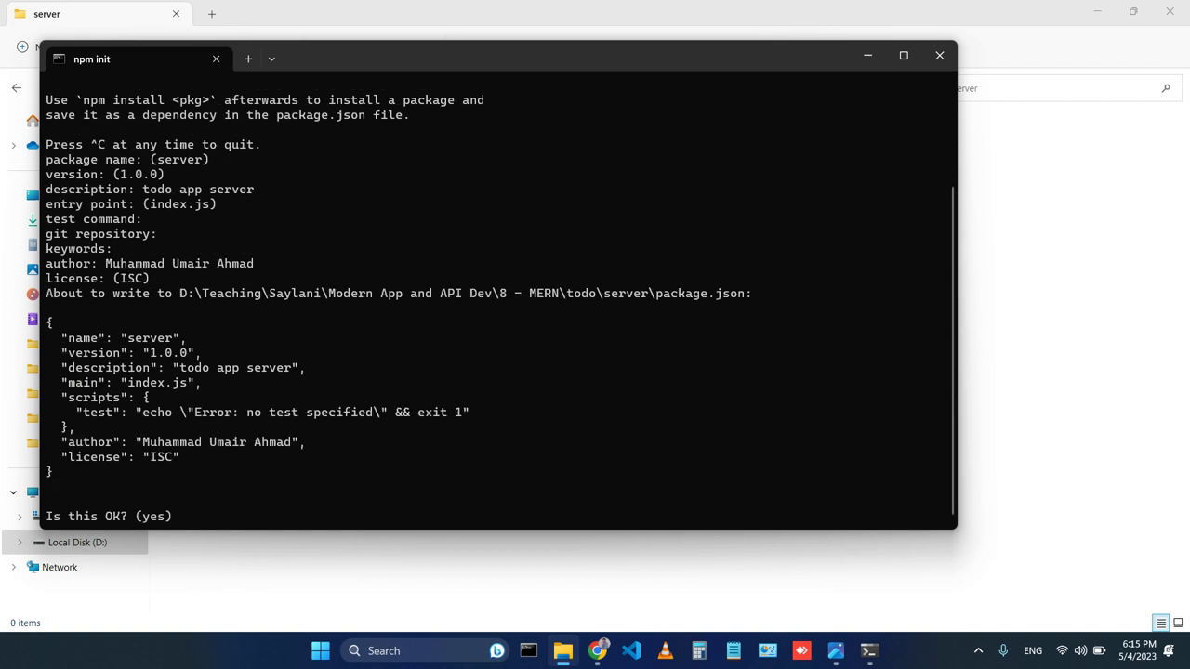
{"action": "key", "text": "Return"}
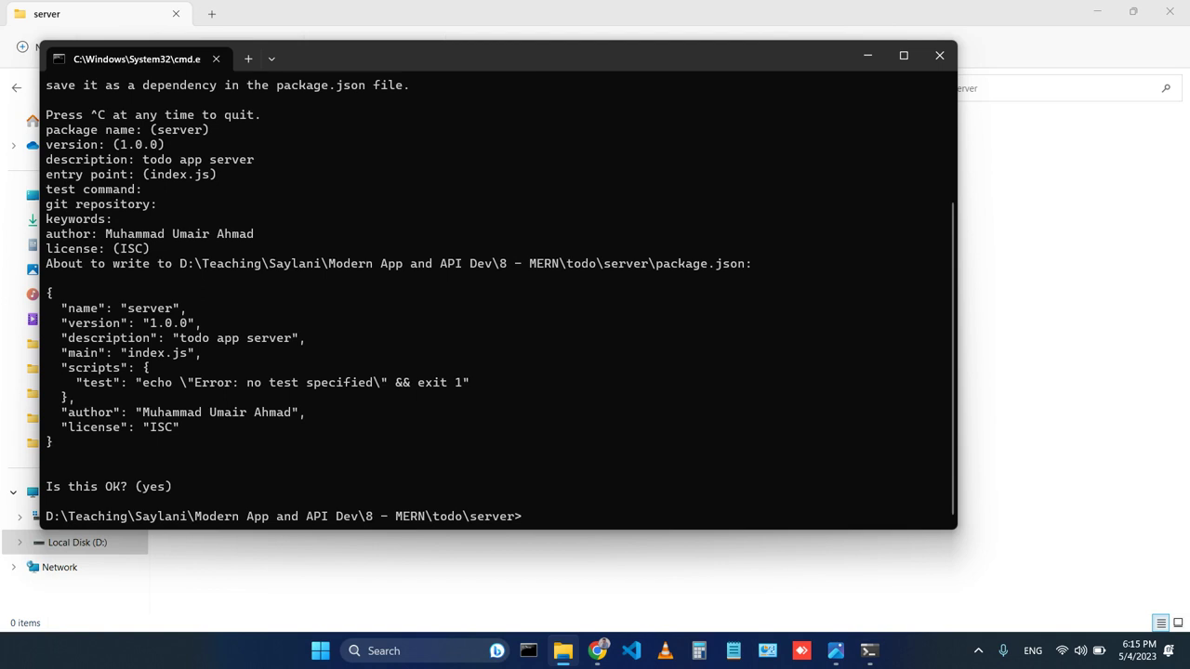
Close the terminal and open the server folder with Code from the folder's extended menu.
{"action": "left_click", "coordinate": [939, 56]}
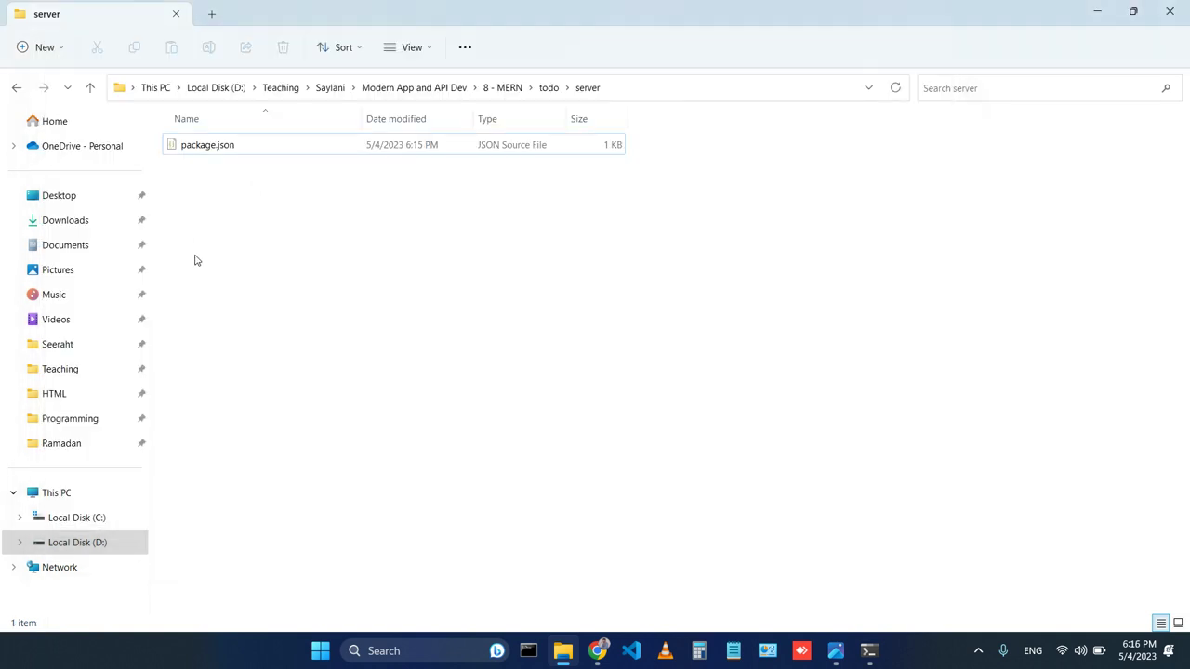
{"action": "right_click", "coordinate": [327, 223]}
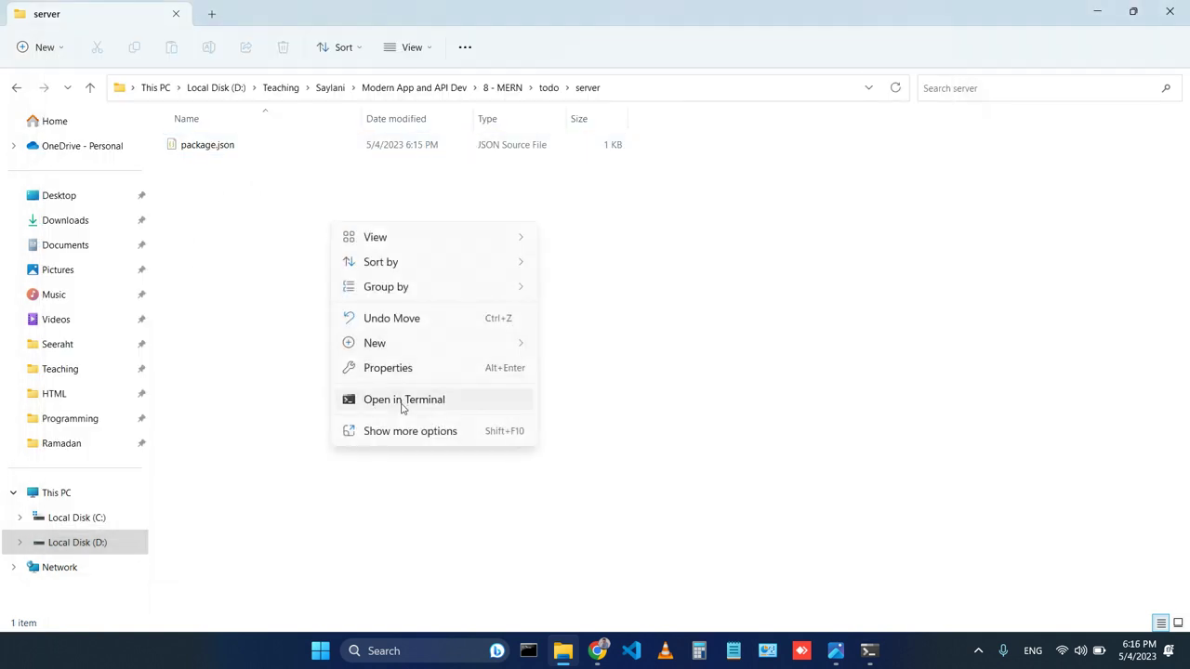
{"action": "left_click", "coordinate": [399, 433]}
{"action": "left_click", "coordinate": [526, 359]}
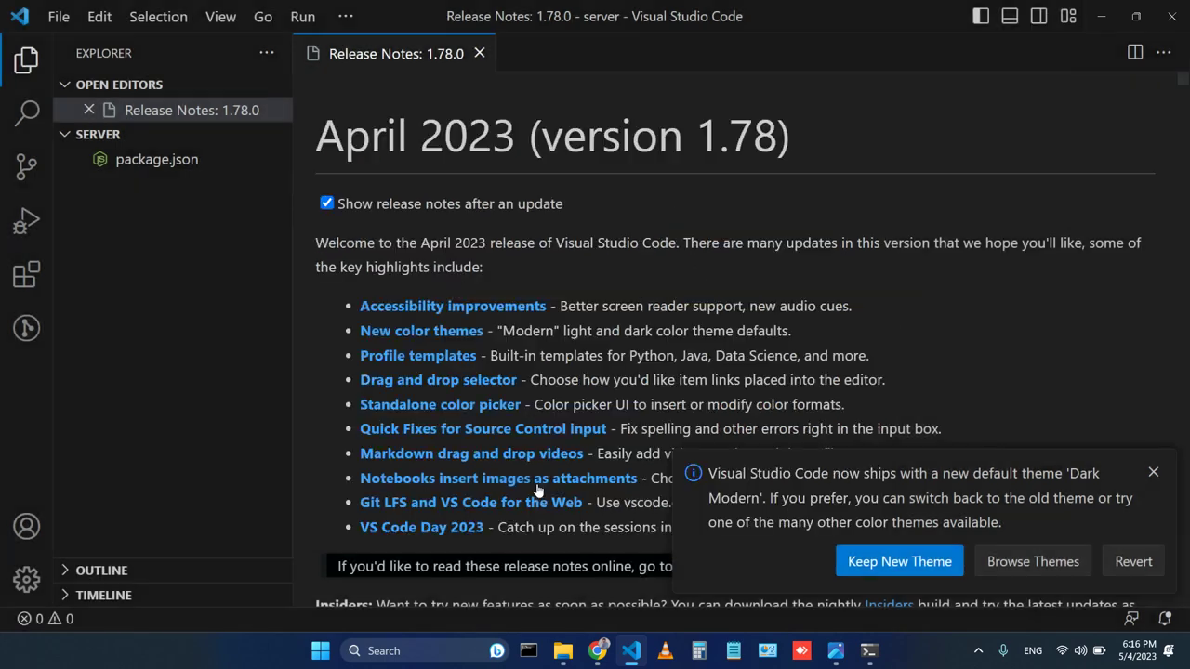
Trust the folder, close the release notes, and create an empty index.js in server.
{"action": "left_click", "coordinate": [536, 485]}
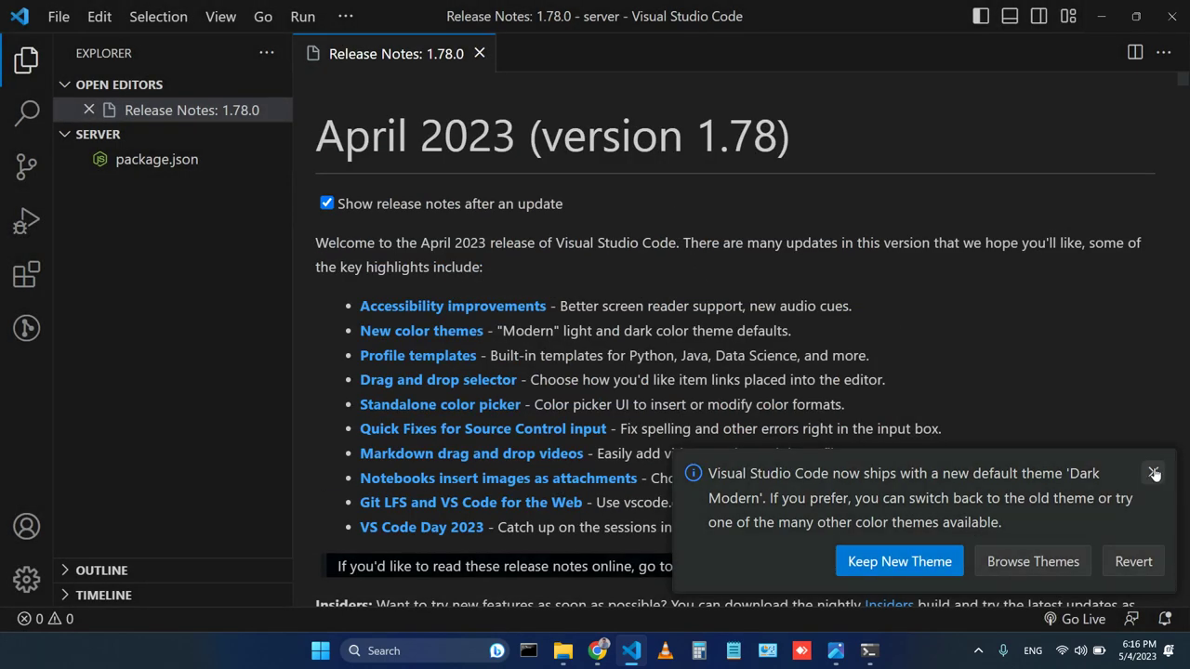
{"action": "left_click", "coordinate": [1153, 472]}
{"action": "left_click", "coordinate": [480, 53]}
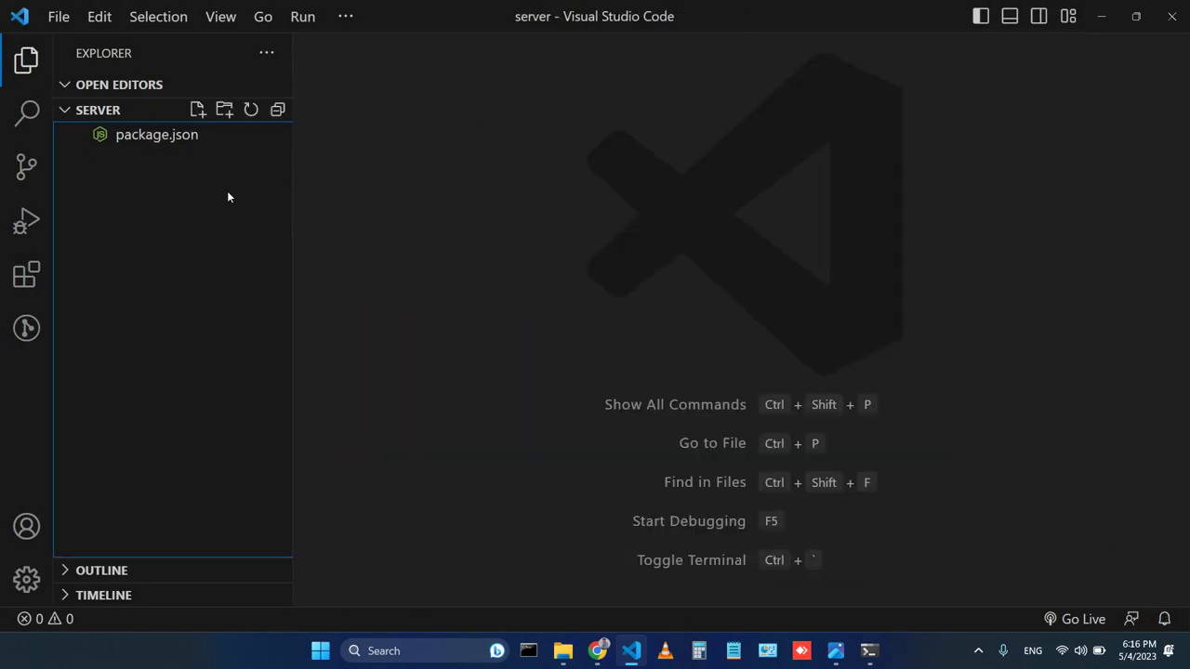
{"action": "left_click", "coordinate": [197, 110]}
{"action": "left_click", "coordinate": [189, 288]}
{"action": "left_click", "coordinate": [199, 115]}
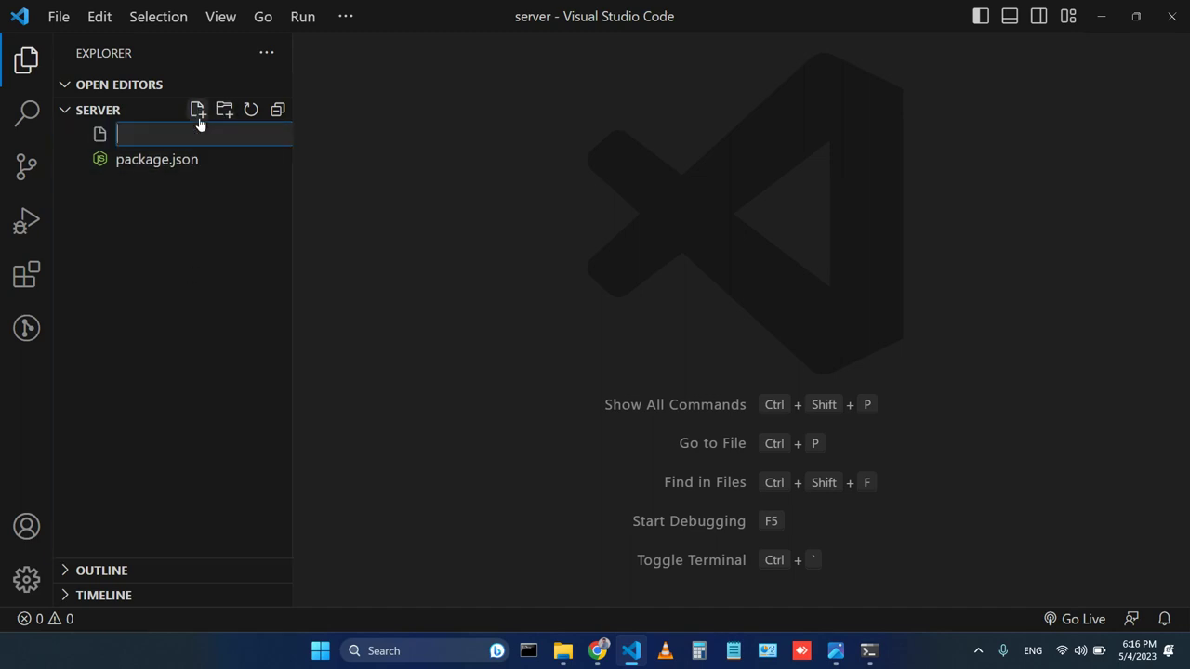
{"action": "type", "text": "index.js"}
{"action": "key", "text": "Return"}
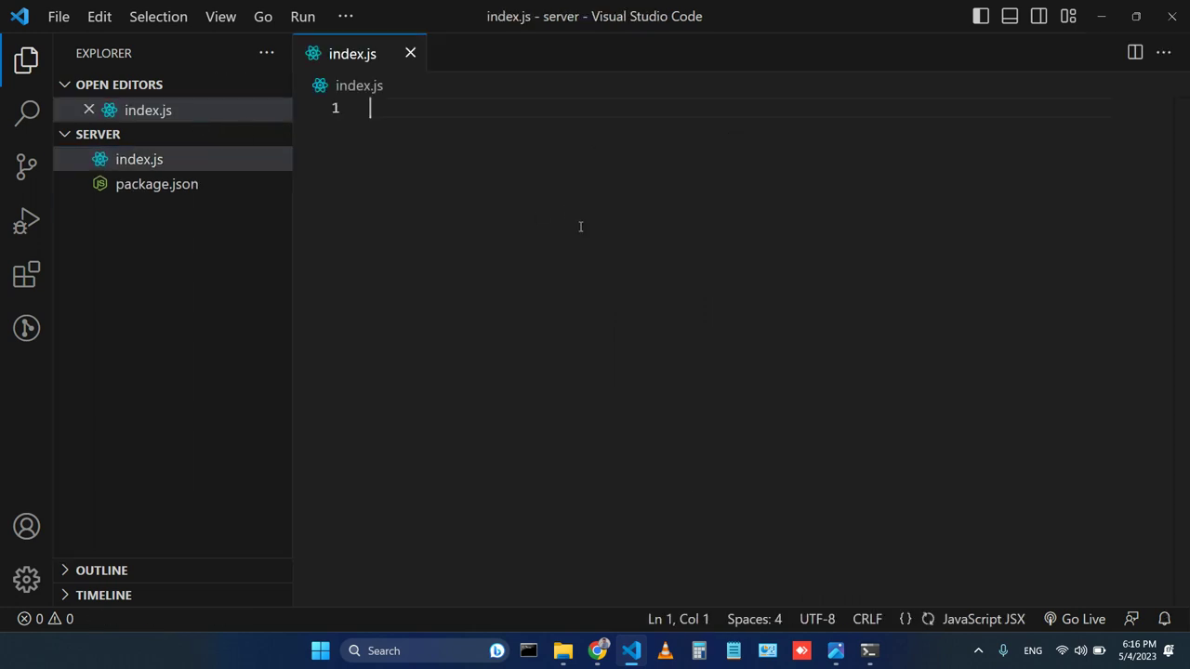
Switch to the Light+ colour theme and open the integrated terminal in server.
{"action": "key", "text": "ctrl+k"}
{"action": "key", "text": "ctrl+t"}
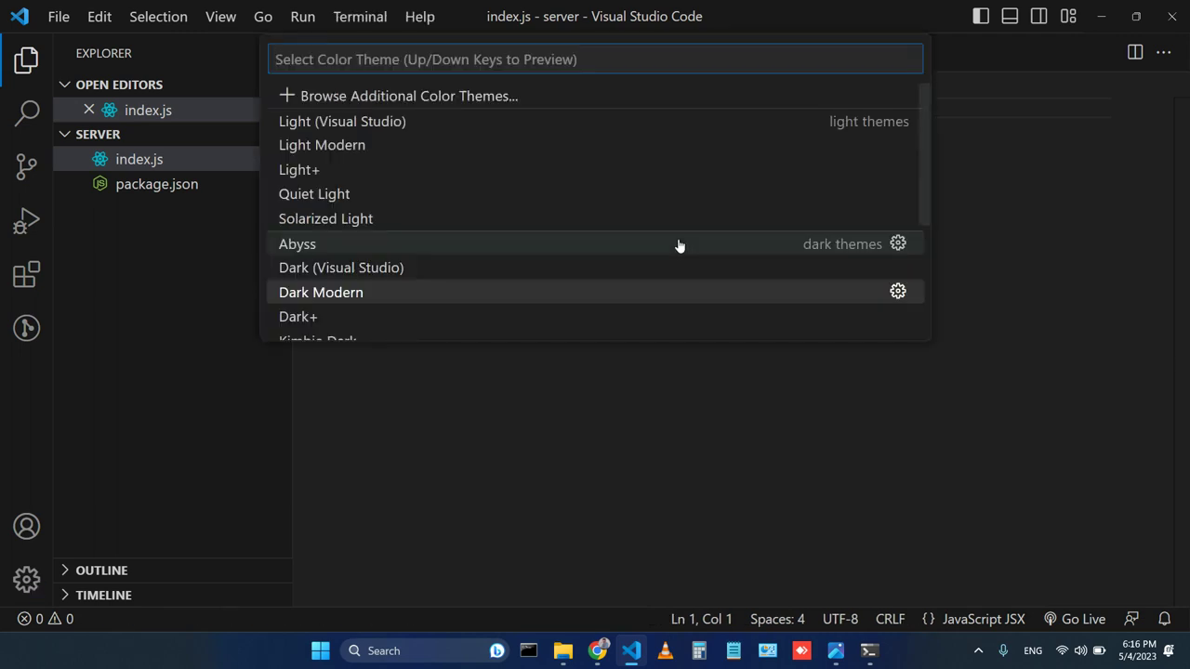
{"action": "key", "text": "Up"}
{"action": "key", "text": "Up"}
{"action": "key", "text": "Up"}
{"action": "key", "text": "Up"}
{"action": "key", "text": "Up"}
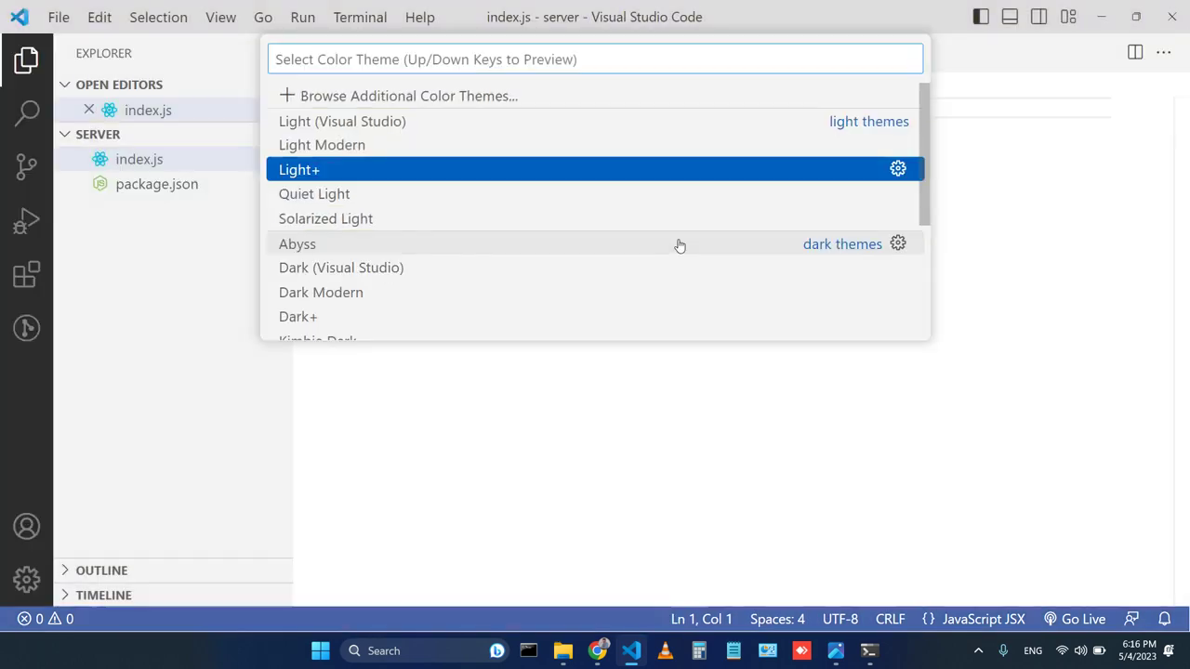
{"action": "key", "text": "Up"}
{"action": "key", "text": "Up"}
{"action": "key", "text": "Return"}
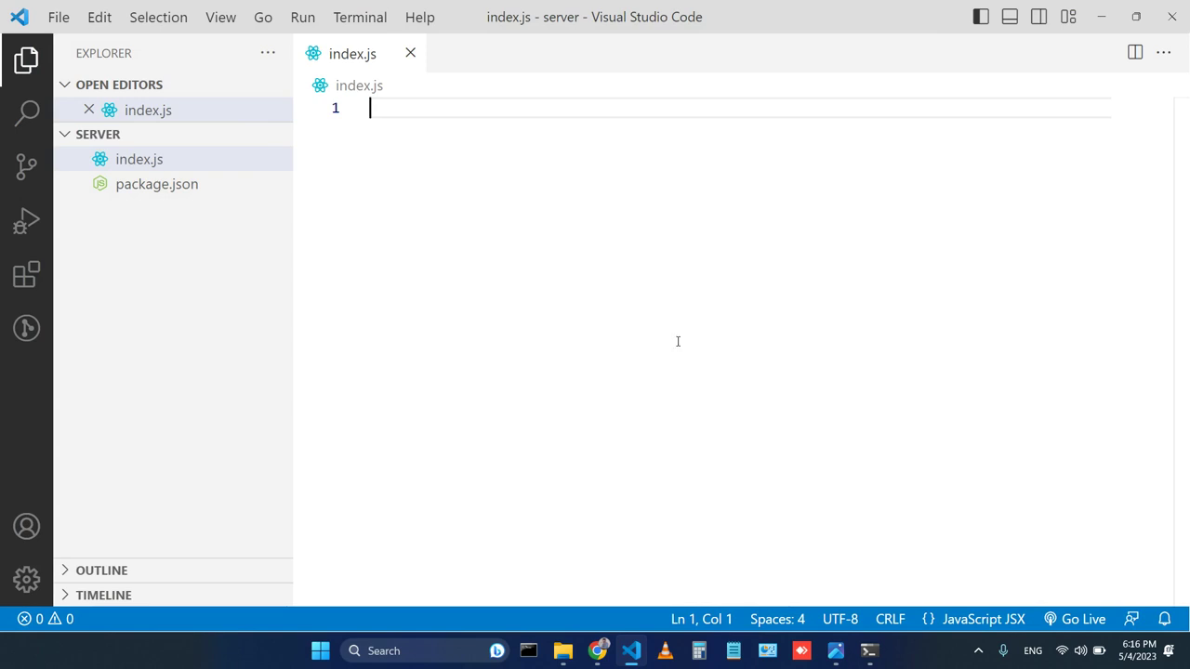
{"action": "key", "text": "ctrl+grave"}
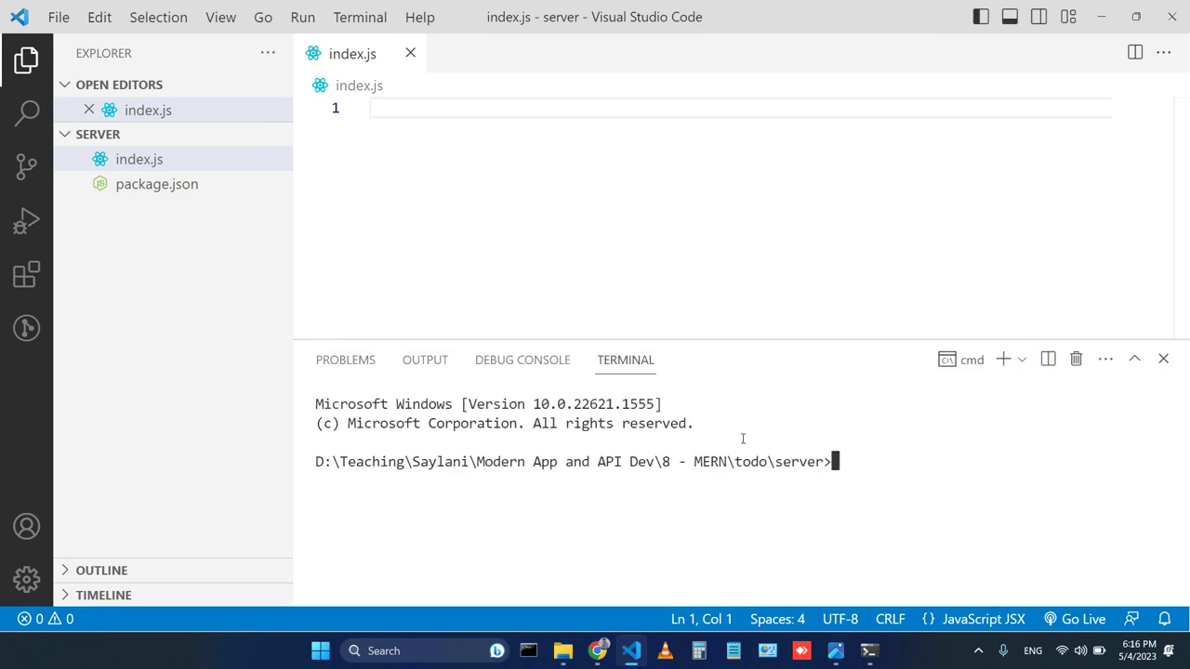
Run npm i express mongoose in the todo\server terminal.
{"action": "type", "text": "npm i express"}
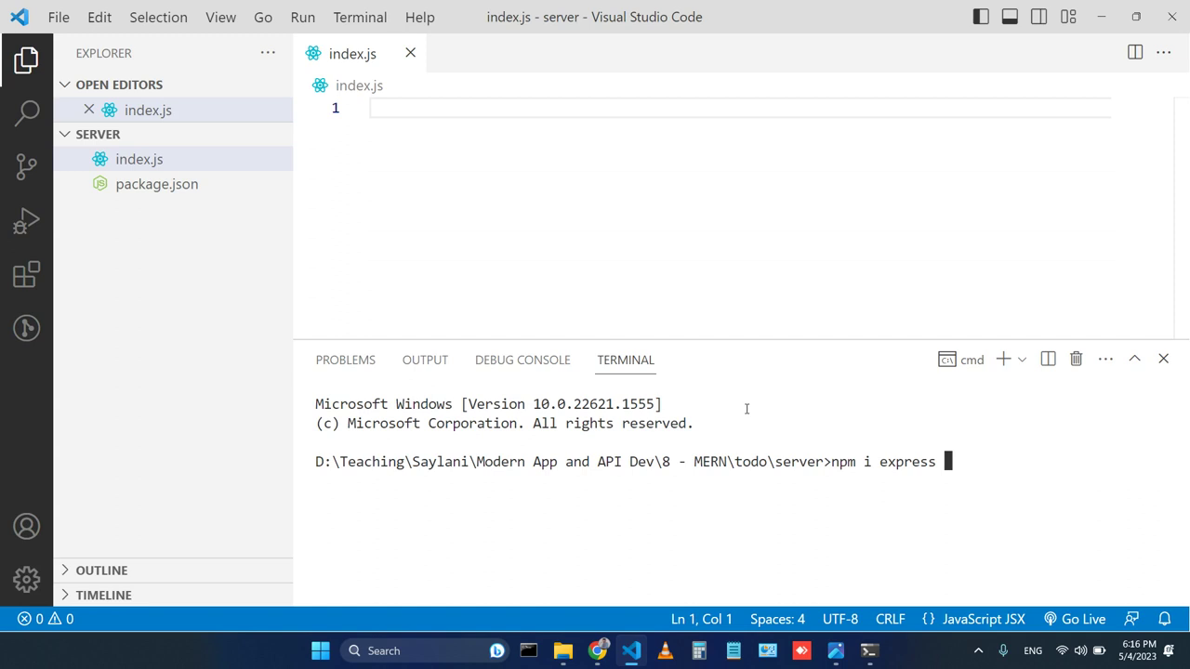
{"action": "type", "text": " mongoose"}
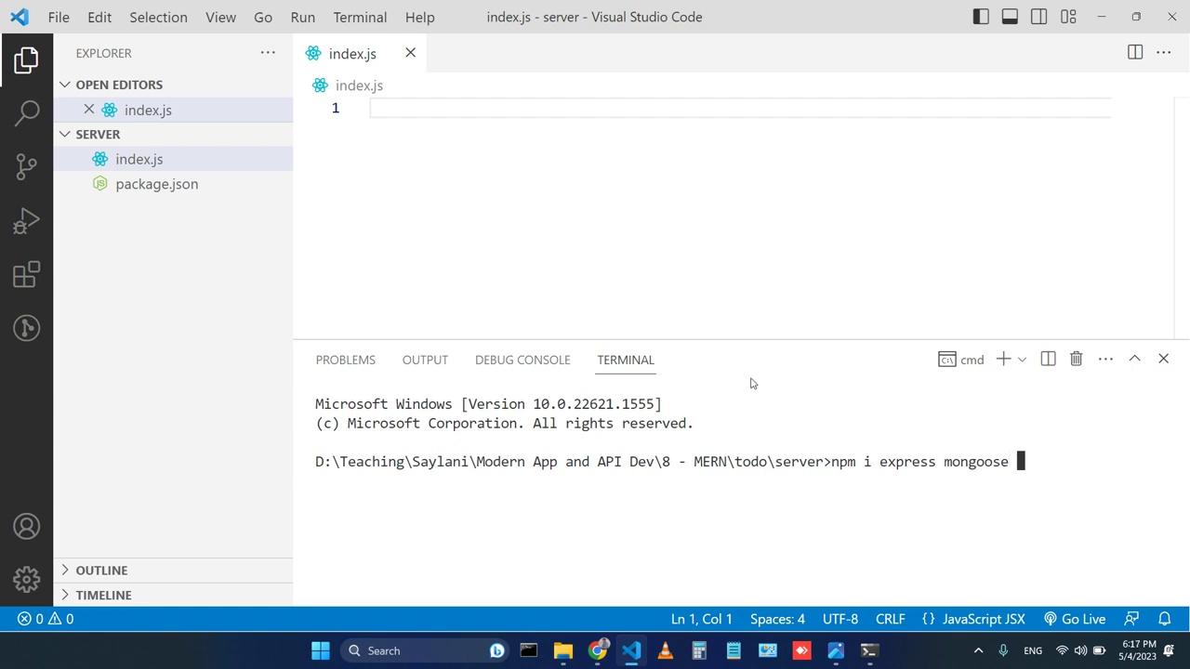
{"action": "key", "text": "BackSpace"}
{"action": "key", "text": "Return"}
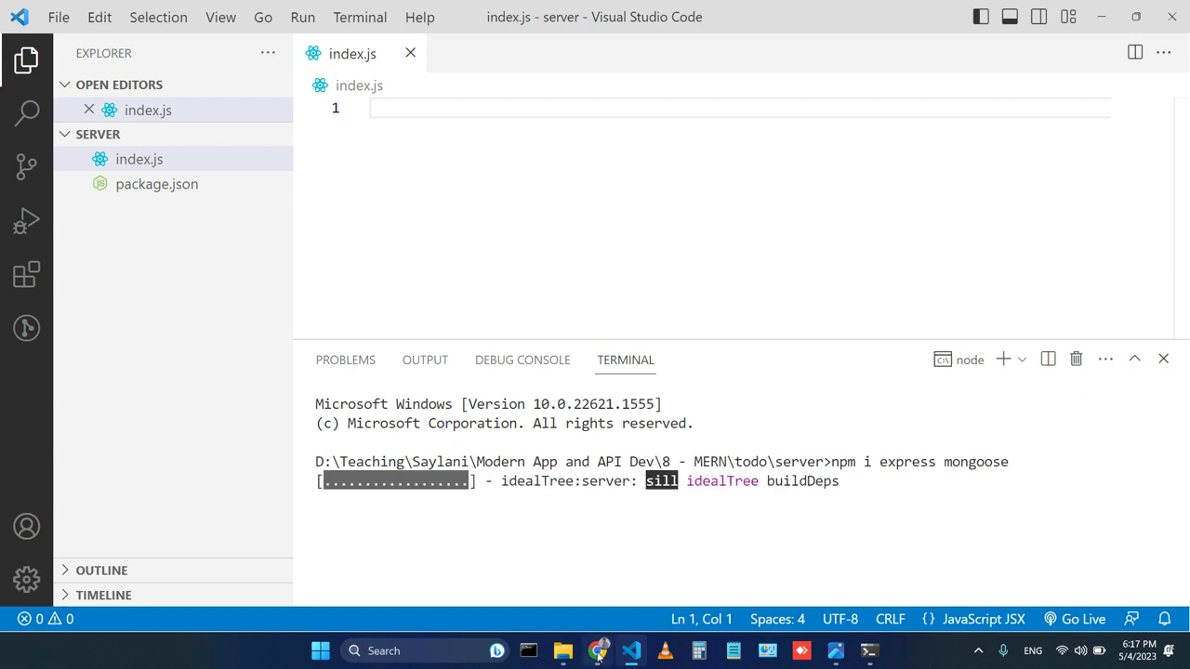
In Chrome, create a new Atlas project named Todo in the Techna organization.
{"action": "mouse_move", "coordinate": [598, 651]}
{"action": "left_click", "coordinate": [595, 593]}
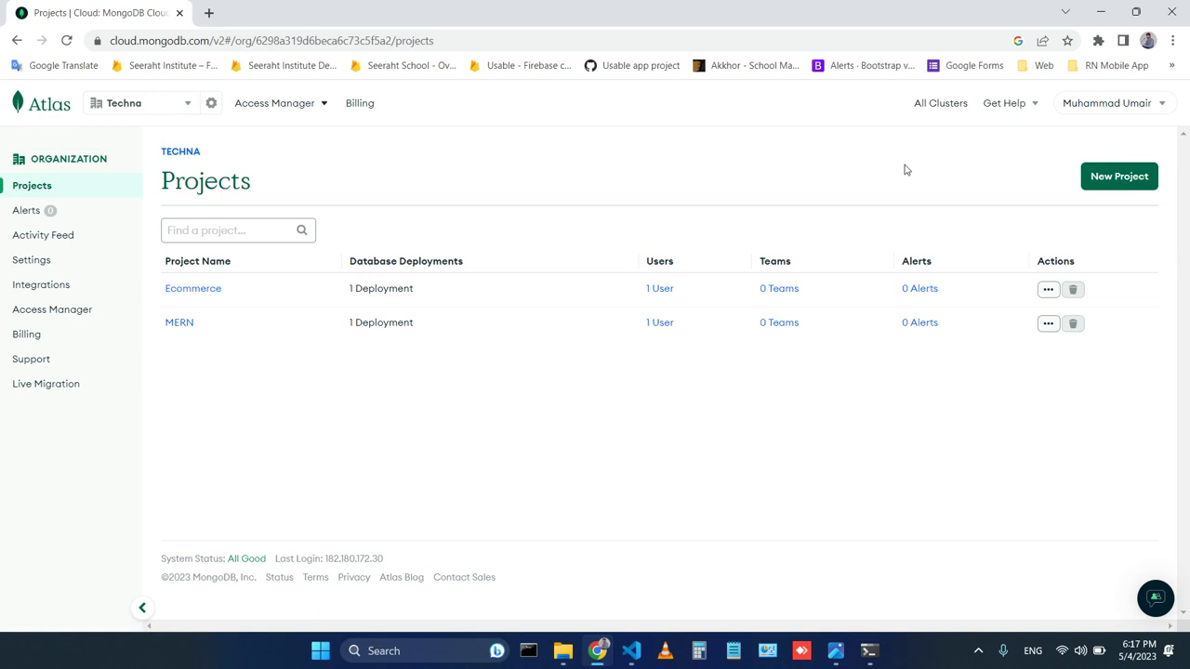
{"action": "left_click", "coordinate": [1121, 186]}
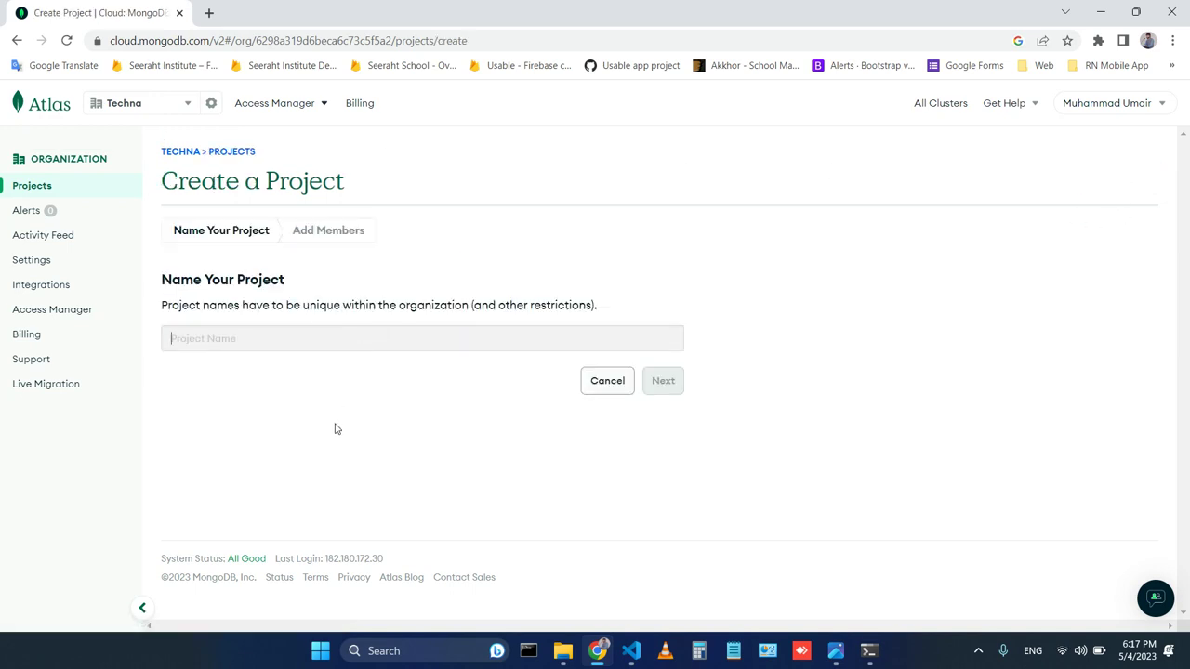
{"action": "type", "text": "Todo"}
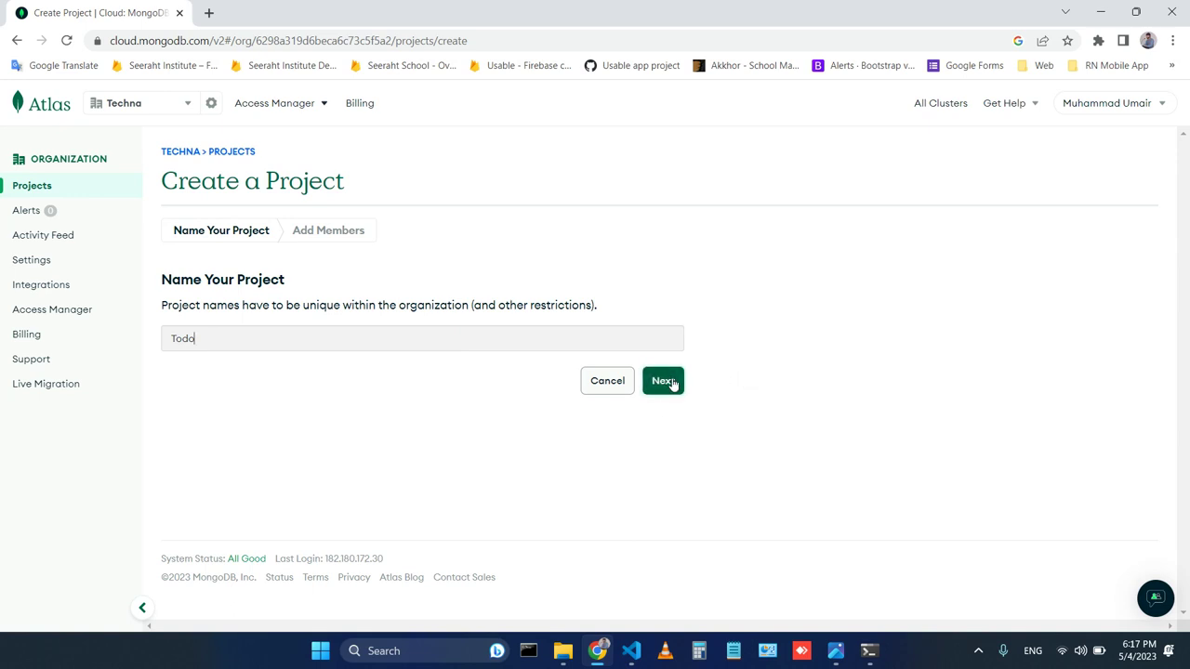
{"action": "left_click", "coordinate": [674, 382]}
{"action": "scroll", "coordinate": [337, 329], "scroll_direction": "down", "scroll_amount": 2}
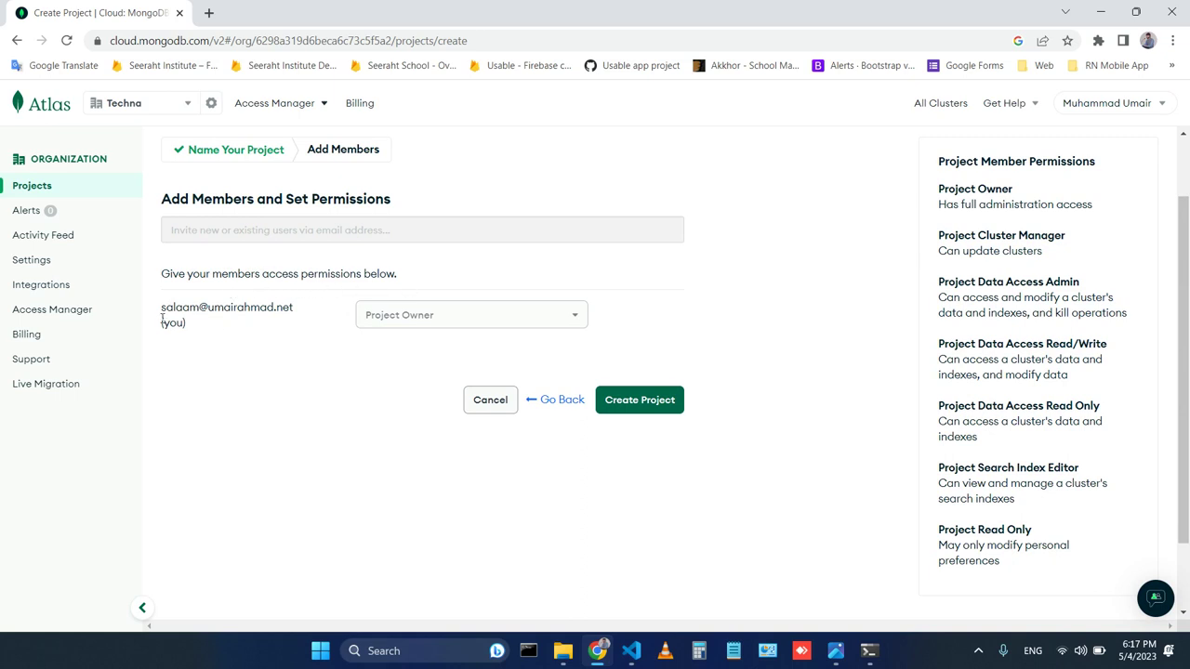
{"action": "left_click_drag", "start_coordinate": [163, 314], "coordinate": [312, 321]}
{"action": "left_click", "coordinate": [451, 390]}
{"action": "left_click", "coordinate": [645, 400]}
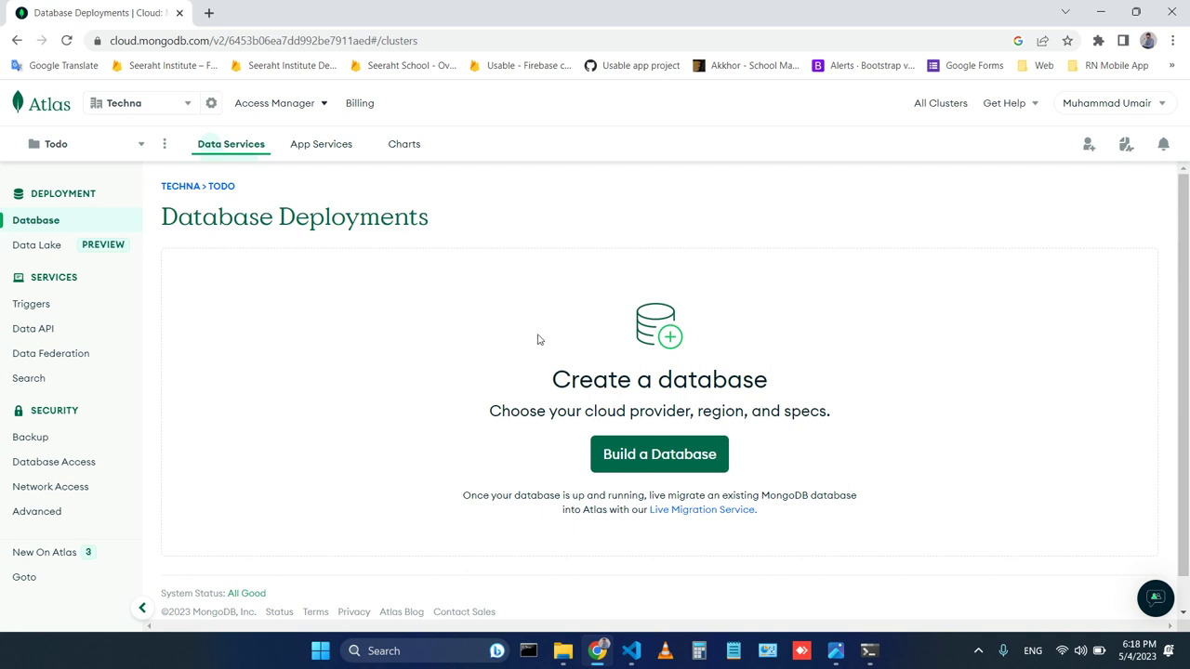
Create an M0 FREE cluster, Cluster0, hosted on Google Cloud in Mumbai (asia-south1).
{"action": "left_click", "coordinate": [655, 464]}
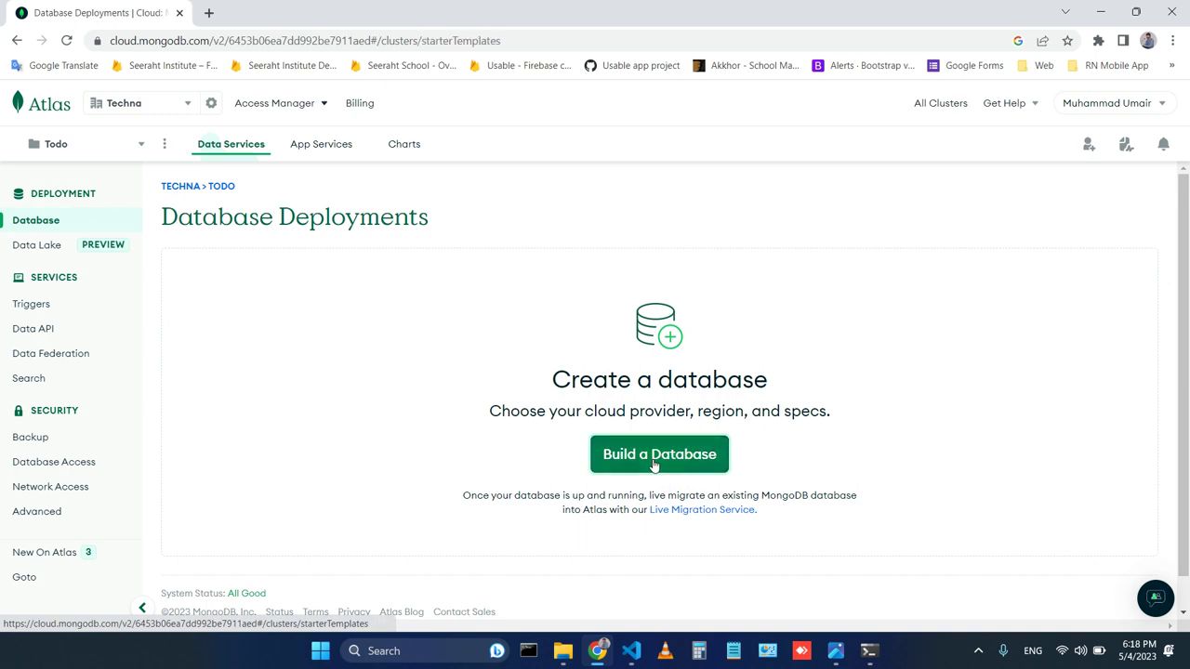
{"action": "scroll", "coordinate": [508, 347], "scroll_direction": "down", "scroll_amount": 1}
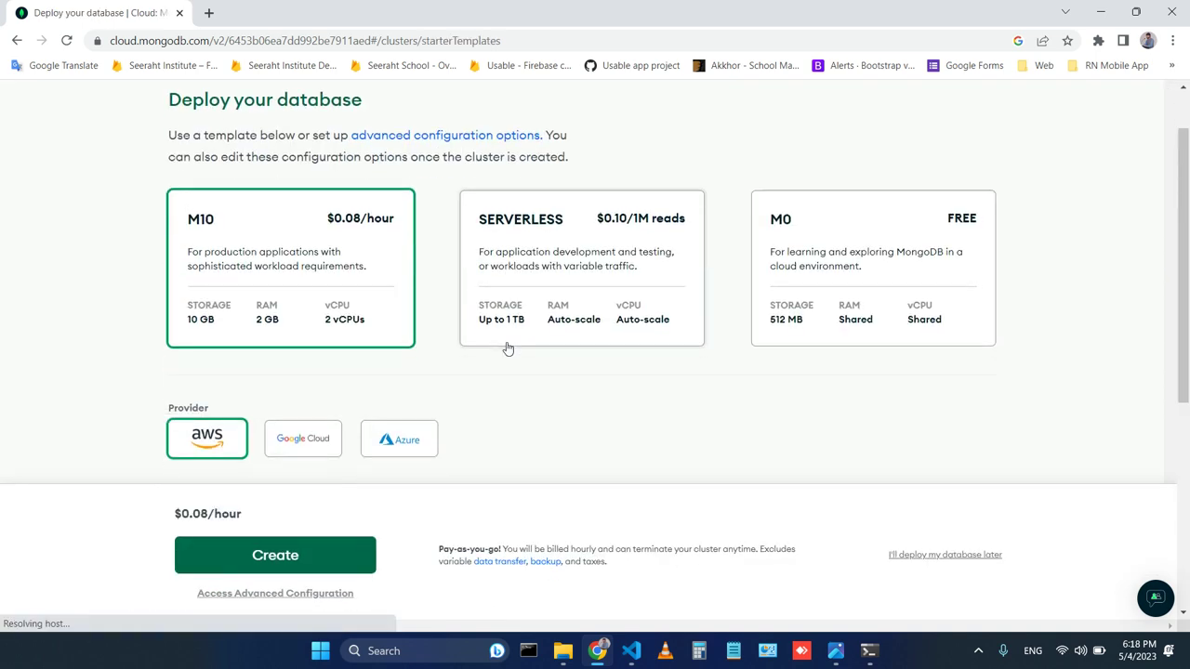
{"action": "left_click", "coordinate": [927, 239]}
{"action": "scroll", "coordinate": [642, 363], "scroll_direction": "down", "scroll_amount": 2}
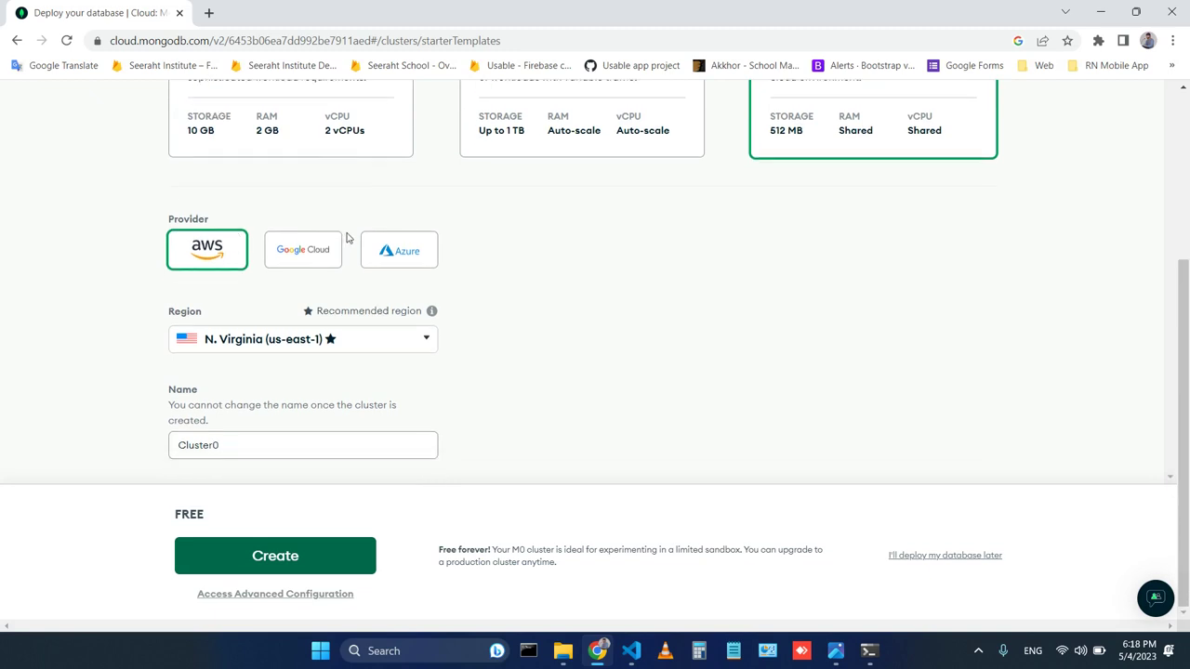
{"action": "left_click", "coordinate": [307, 257]}
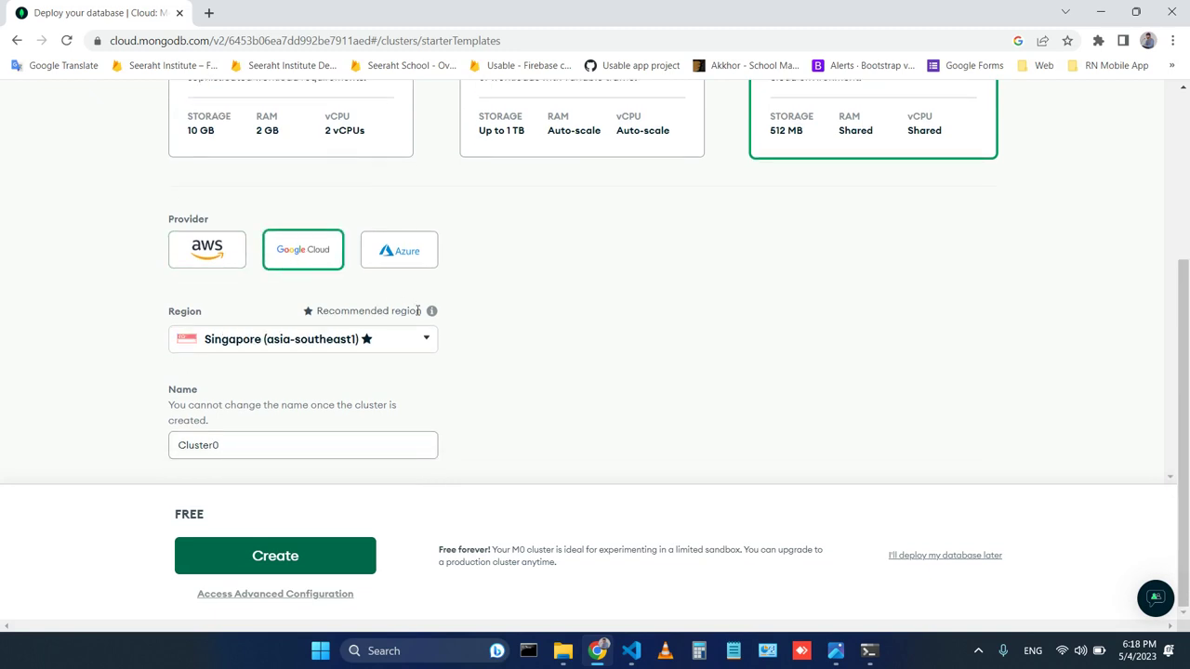
{"action": "left_click", "coordinate": [426, 341]}
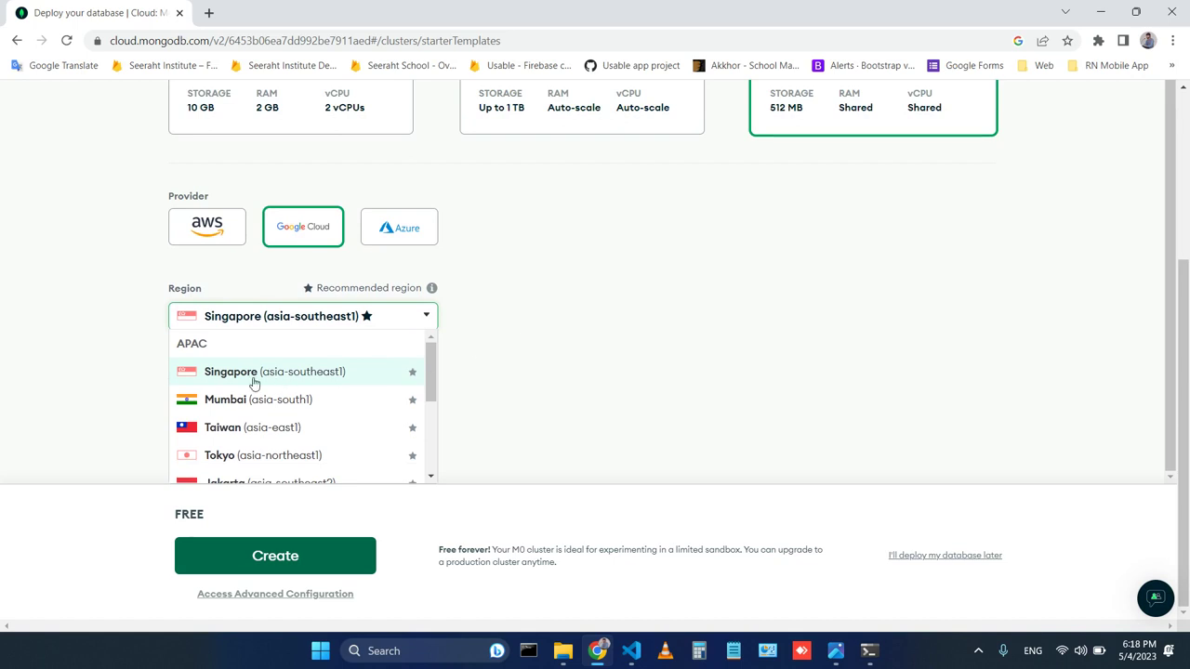
{"action": "left_click", "coordinate": [304, 405]}
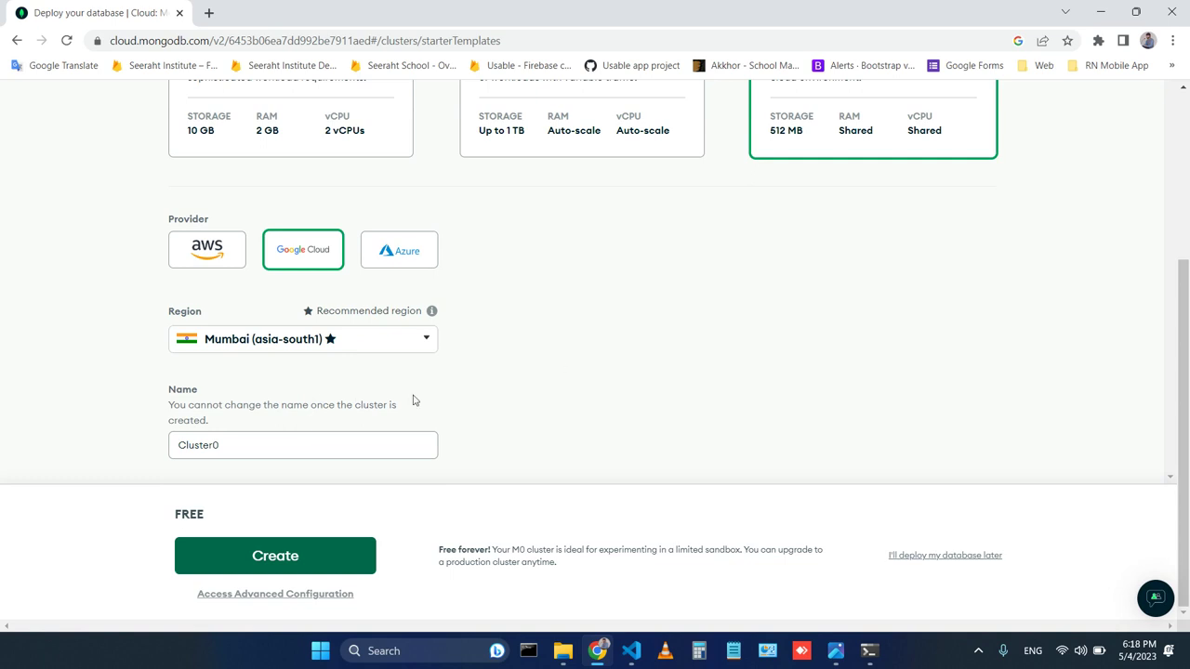
{"action": "left_click", "coordinate": [232, 444]}
{"action": "left_click", "coordinate": [545, 389]}
{"action": "left_click", "coordinate": [300, 564]}
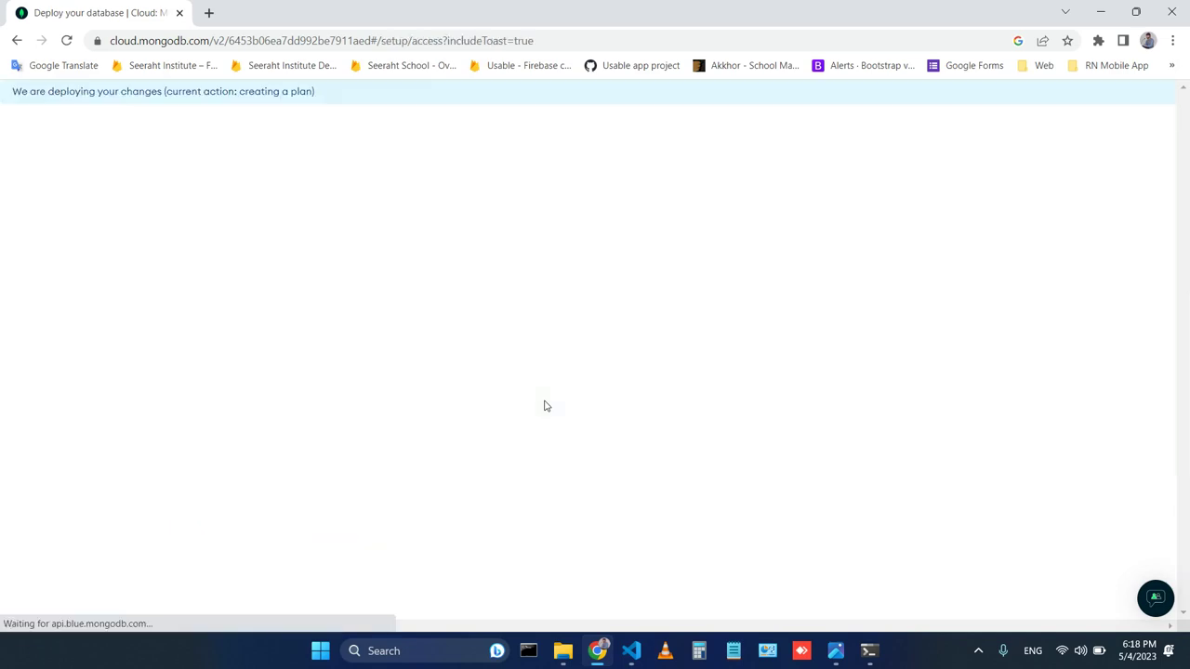
Create a database user, replacing the default username and autogenerated password with custom ones.
{"action": "scroll", "coordinate": [621, 313], "scroll_direction": "down", "scroll_amount": 2}
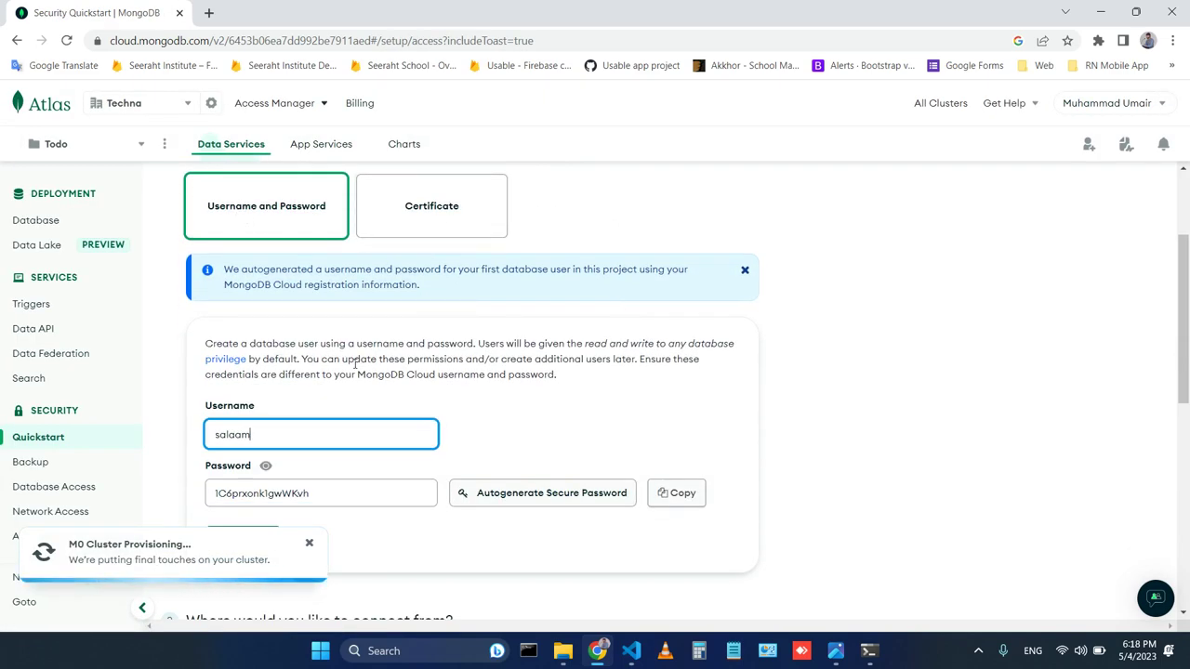
{"action": "scroll", "coordinate": [497, 237], "scroll_direction": "down", "scroll_amount": 1}
{"action": "double_click", "coordinate": [289, 355]}
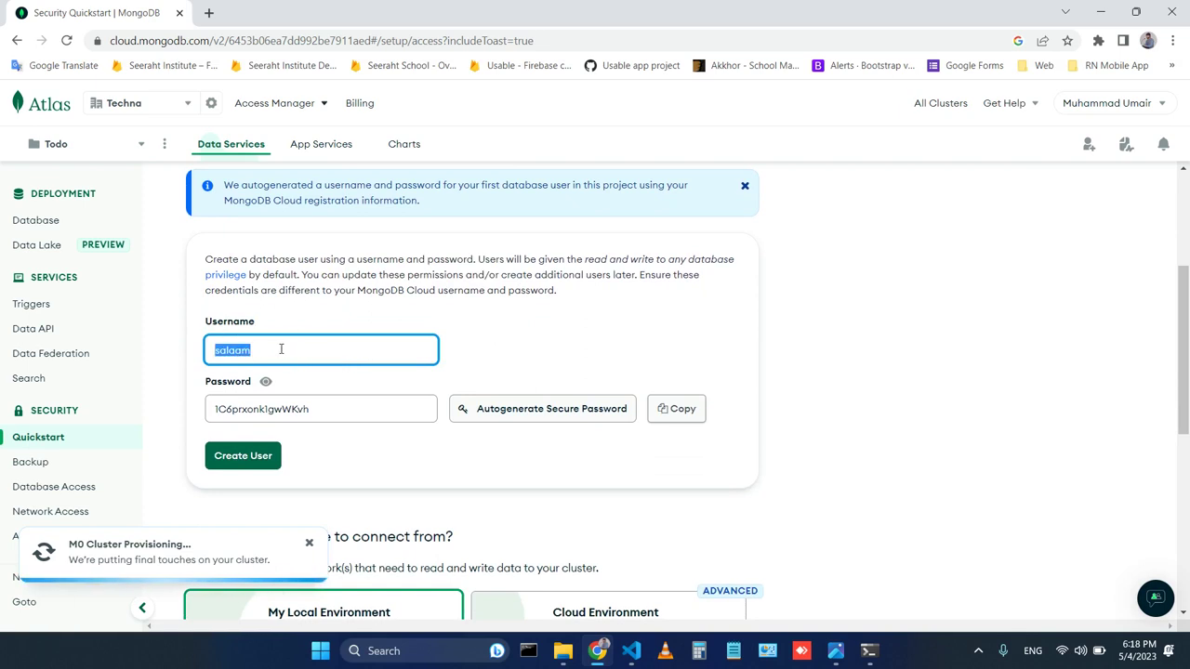
{"action": "type", "text": "umair"}
{"action": "double_click", "coordinate": [310, 409]}
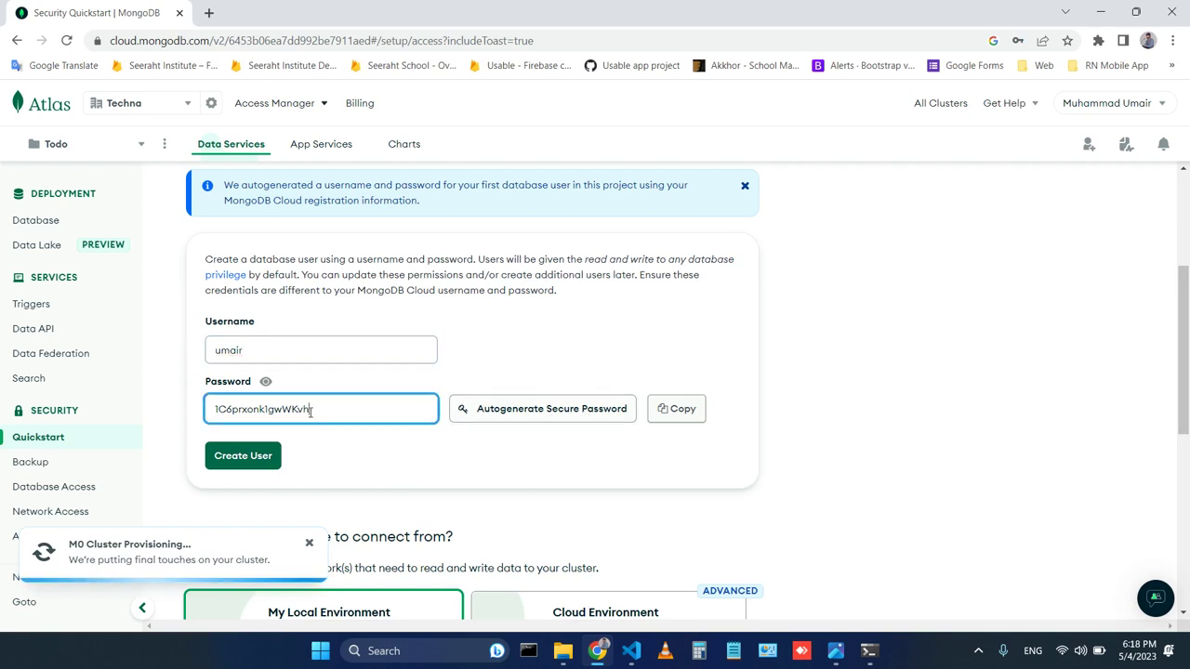
{"action": "type", "text": "Pass"}
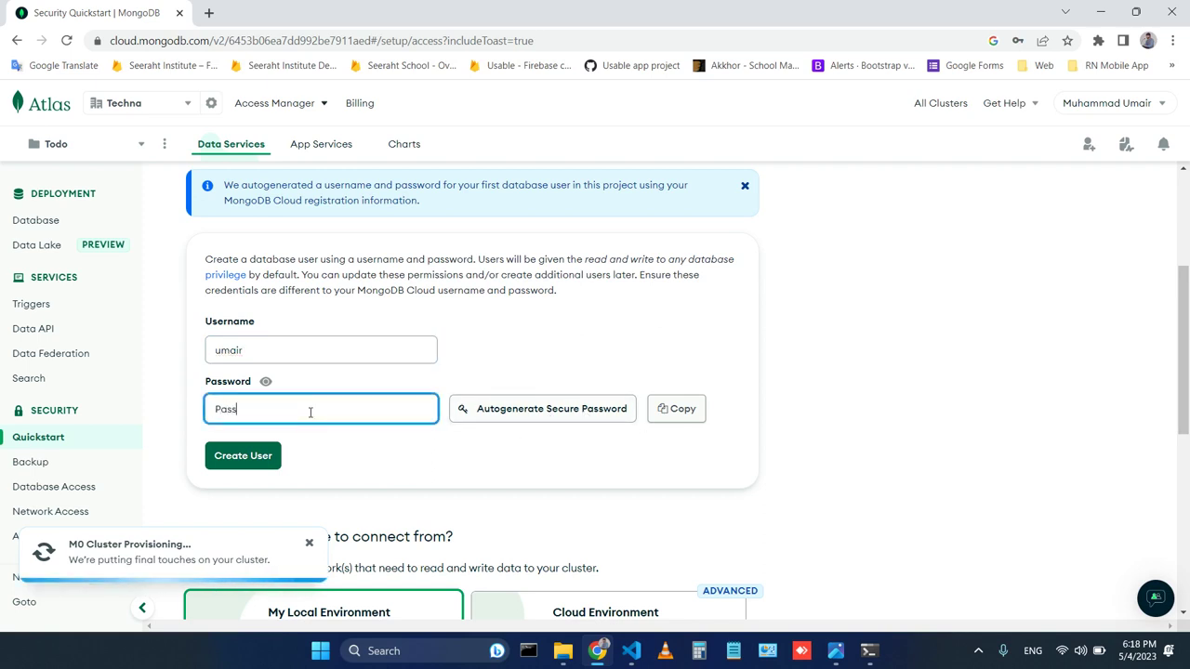
{"action": "type", "text": "word123"}
{"action": "left_click", "coordinate": [226, 462]}
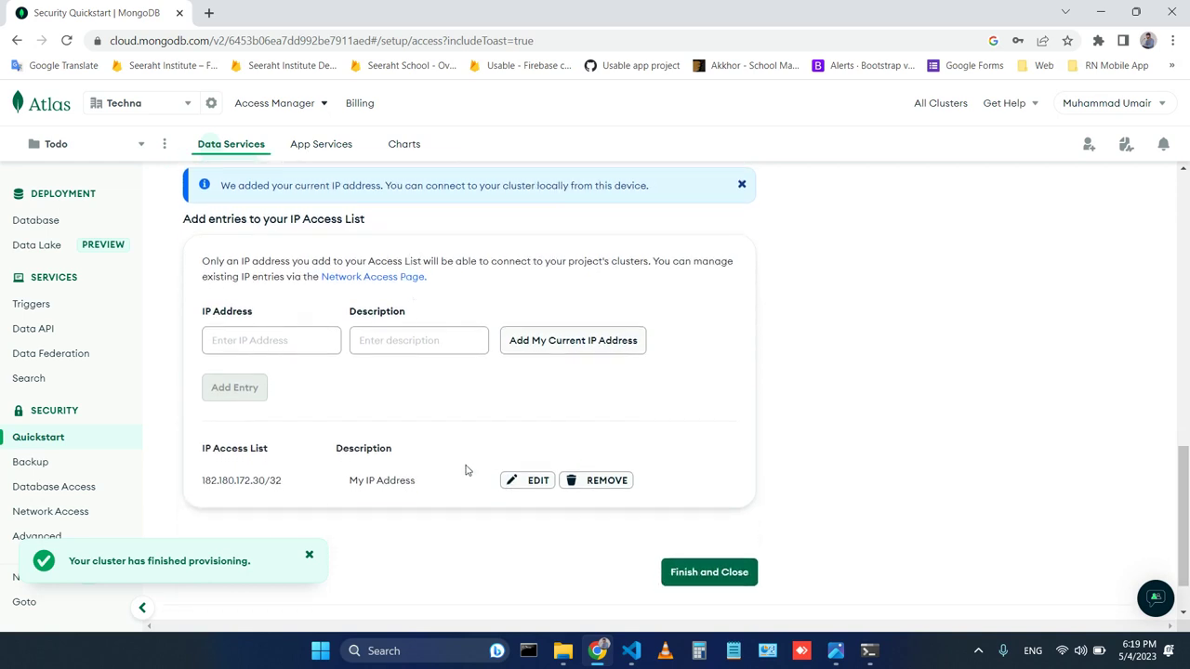
Review the saved IP access entry and dismiss the cluster provisioning notification.
{"action": "left_click", "coordinate": [526, 483]}
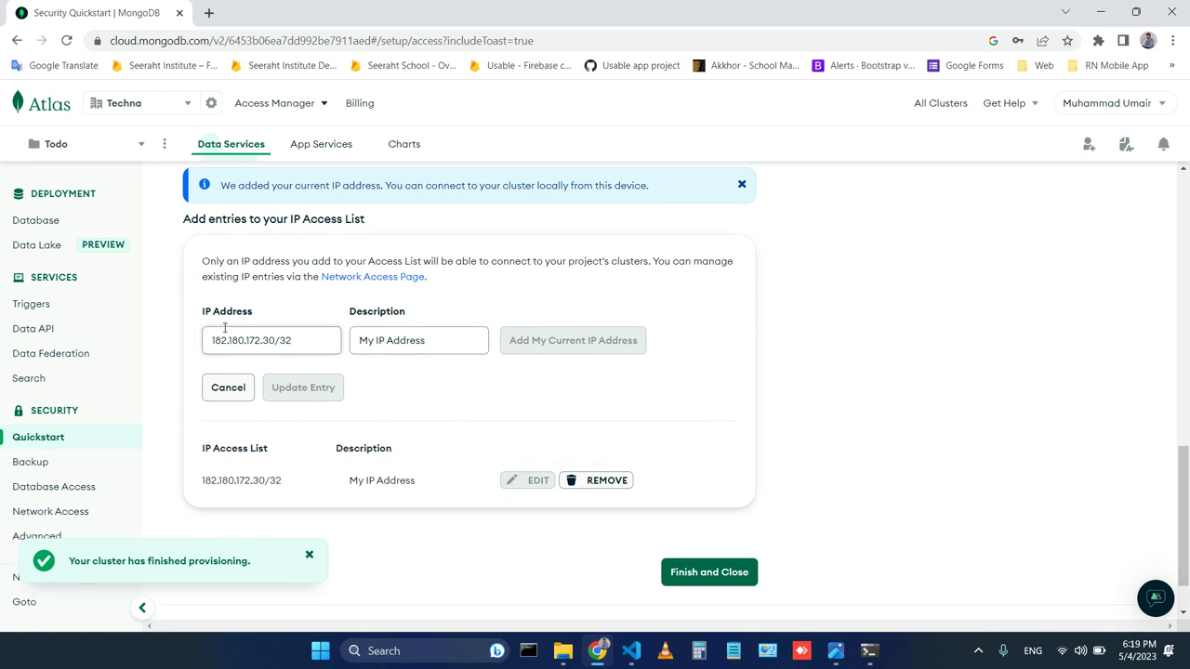
{"action": "left_click", "coordinate": [221, 390]}
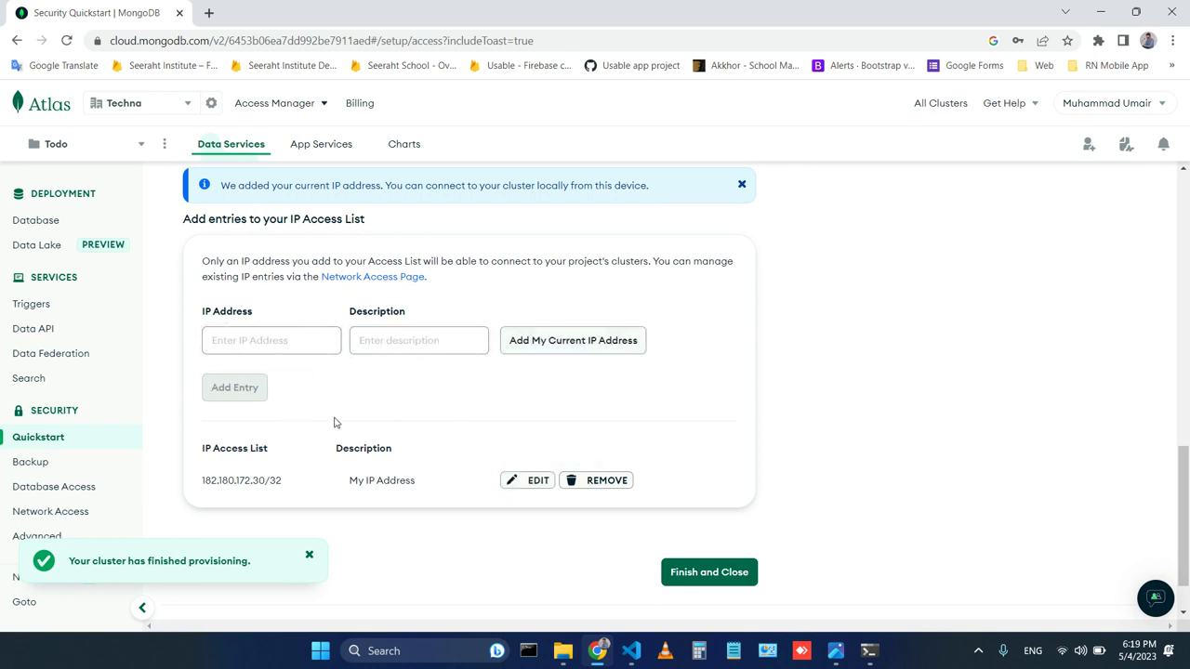
{"action": "scroll", "coordinate": [510, 487], "scroll_direction": "down", "scroll_amount": 1}
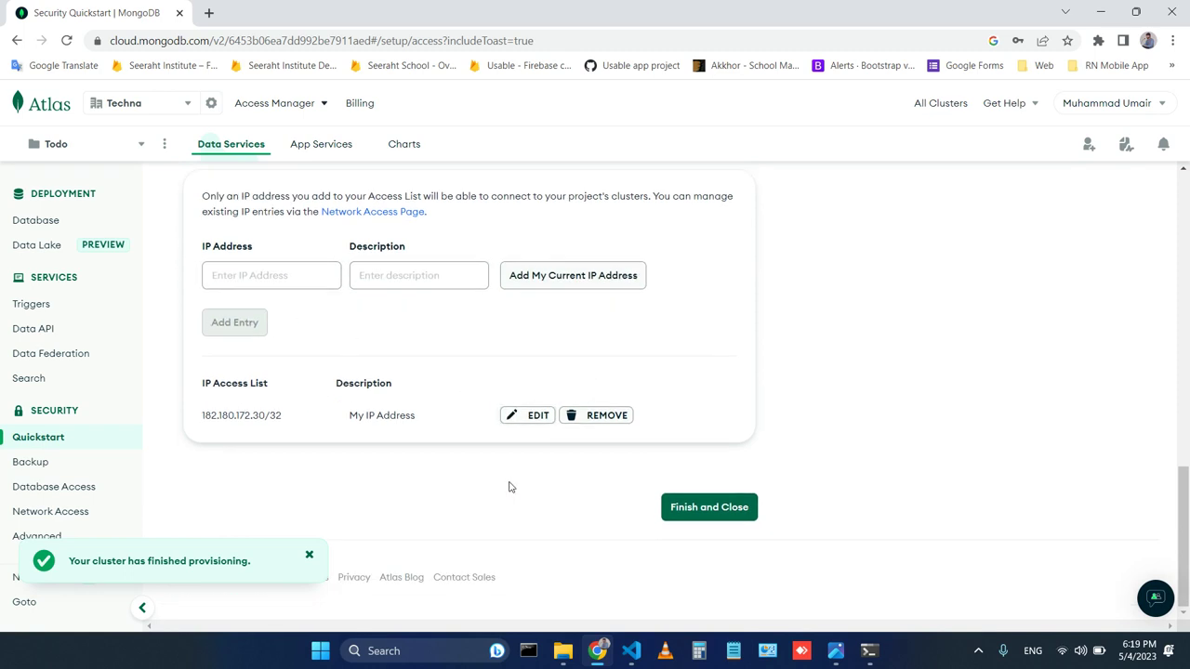
{"action": "left_click", "coordinate": [309, 556]}
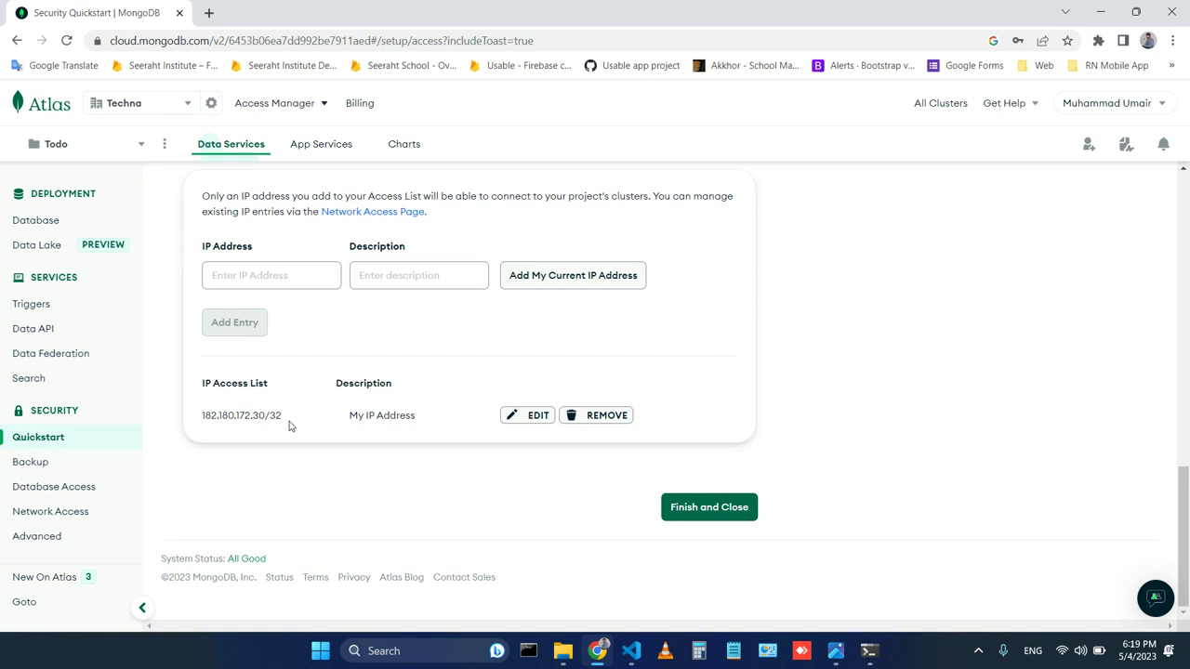
{"action": "left_click_drag", "start_coordinate": [294, 425], "coordinate": [194, 418]}
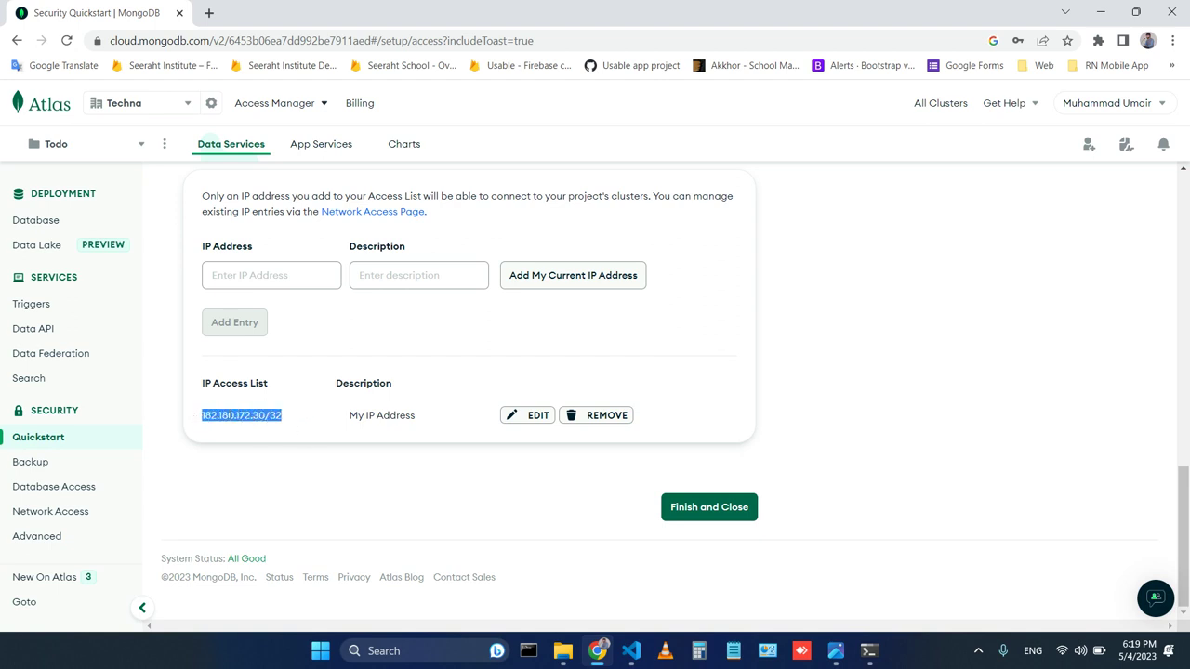
{"action": "left_click", "coordinate": [314, 442]}
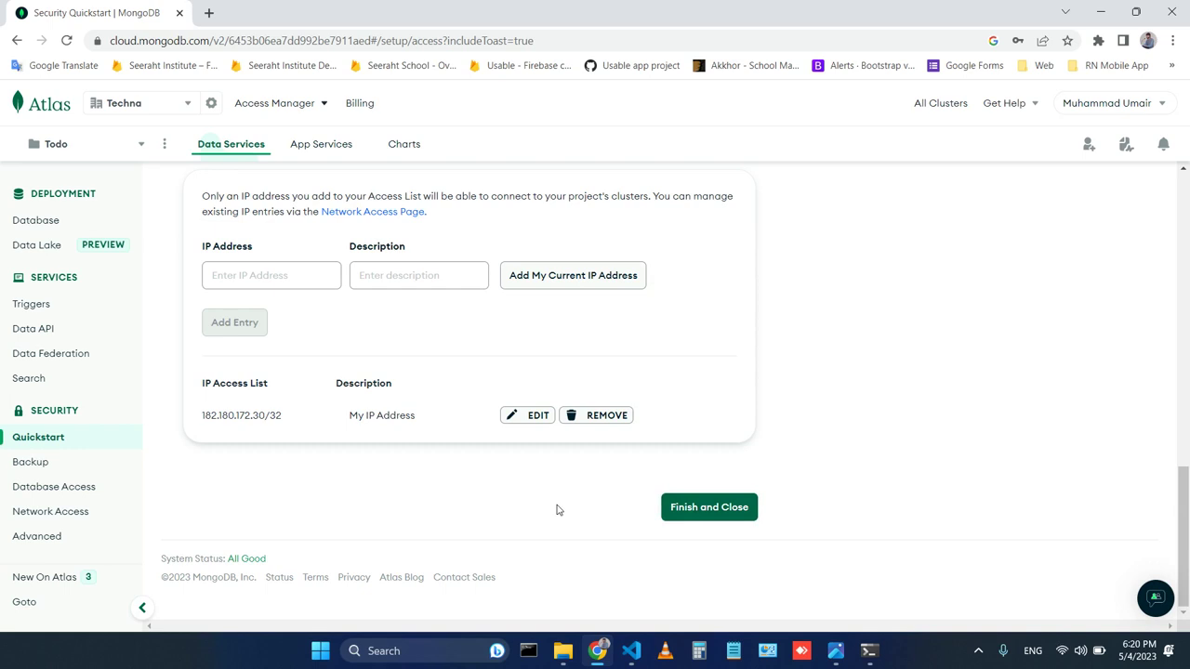
Finish the quickstart with the guide kept in navigation, and go to Database Deployments.
{"action": "scroll", "coordinate": [557, 510], "scroll_direction": "up", "scroll_amount": 3}
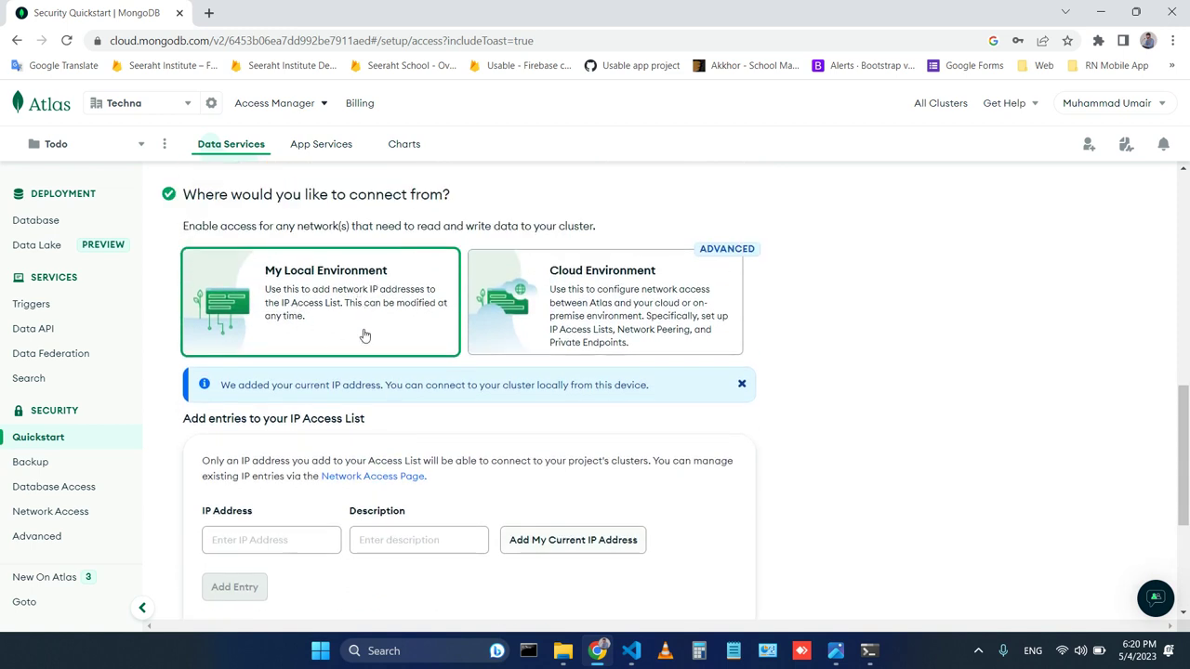
{"action": "scroll", "coordinate": [365, 336], "scroll_direction": "down", "scroll_amount": 3}
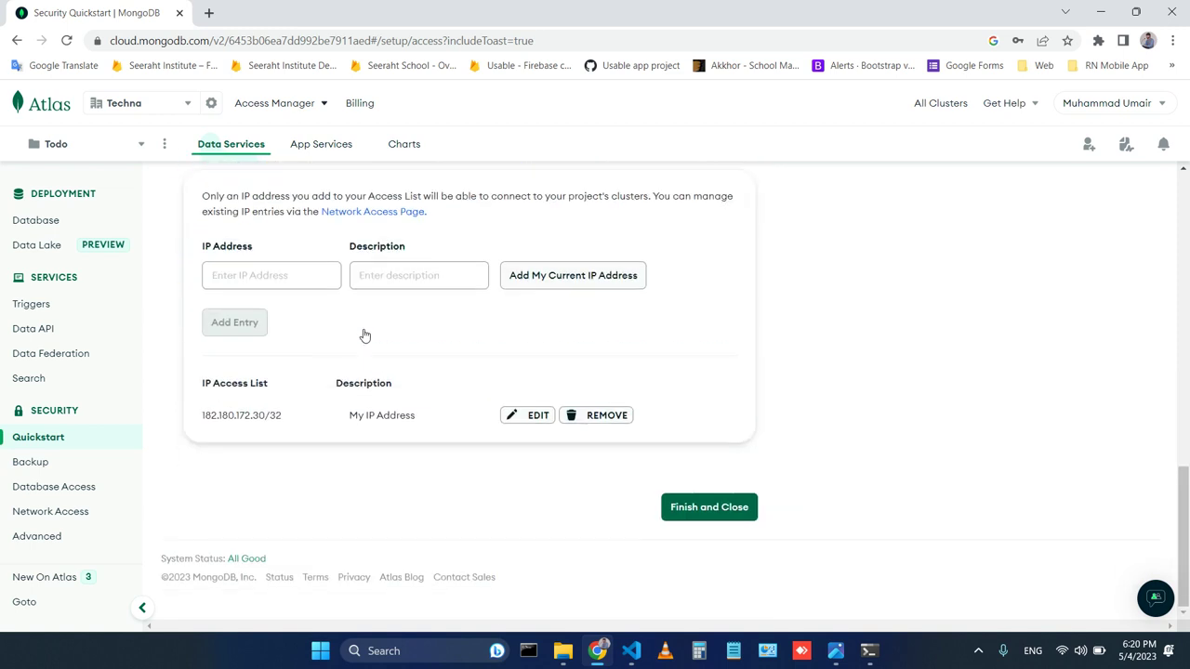
{"action": "left_click", "coordinate": [724, 514]}
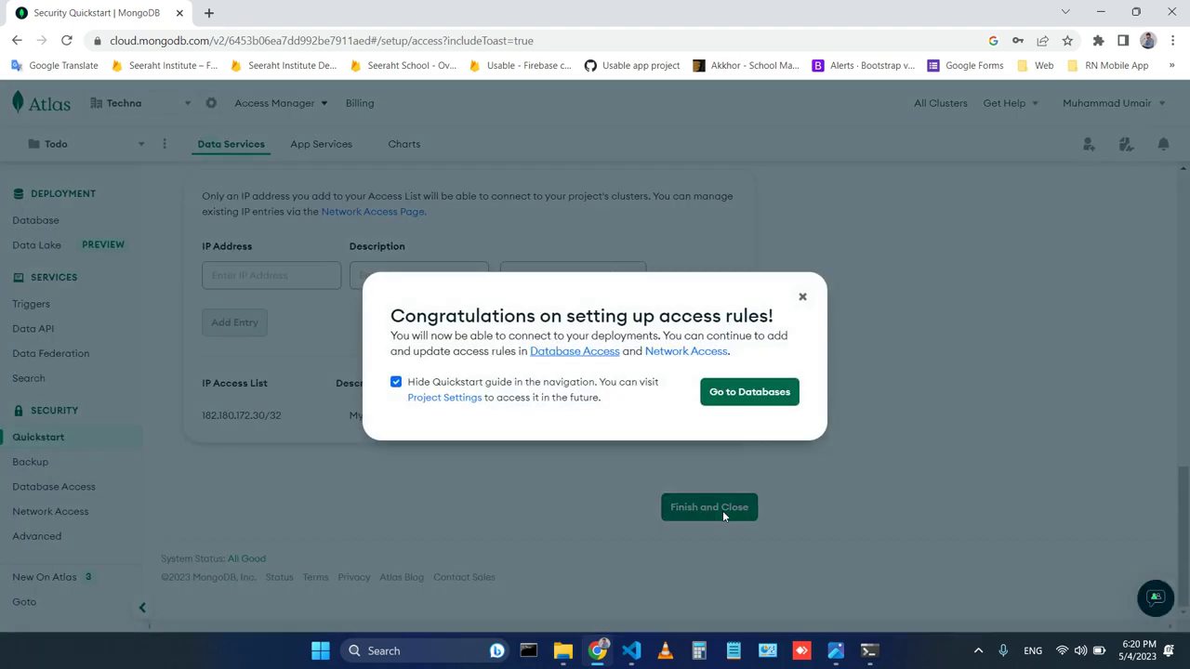
{"action": "left_click", "coordinate": [396, 383]}
{"action": "left_click", "coordinate": [768, 400]}
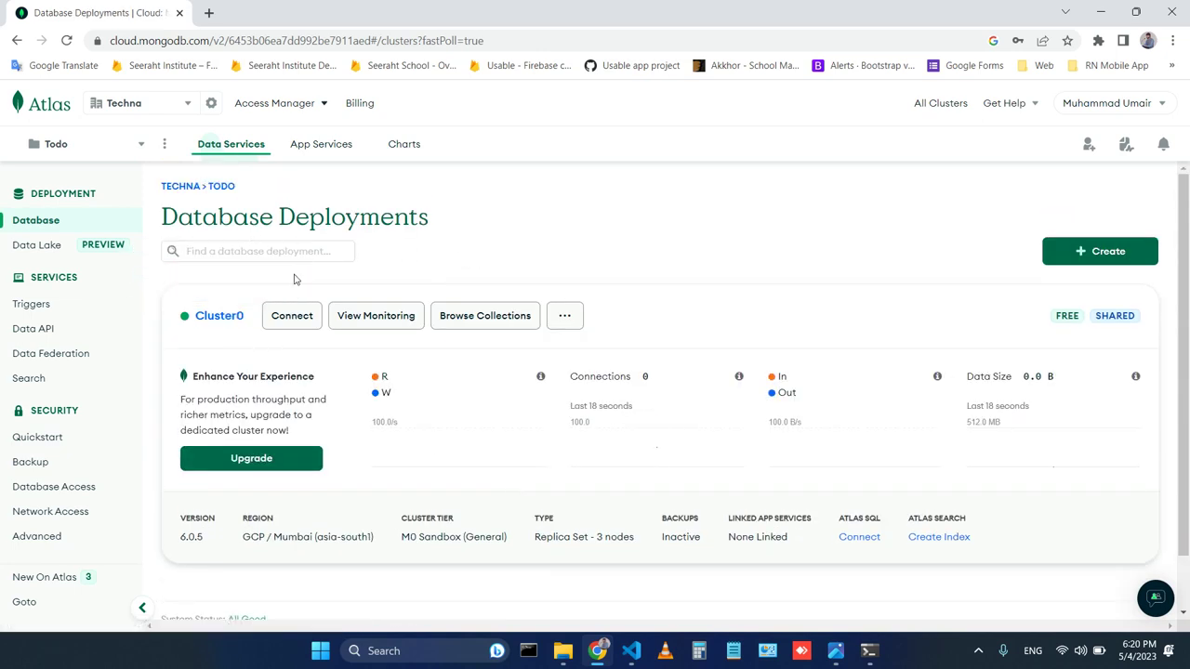
Set Cluster0's connection method to Compass, targeting Windows 64-bit (7+) (MSI).
{"action": "left_click", "coordinate": [289, 327]}
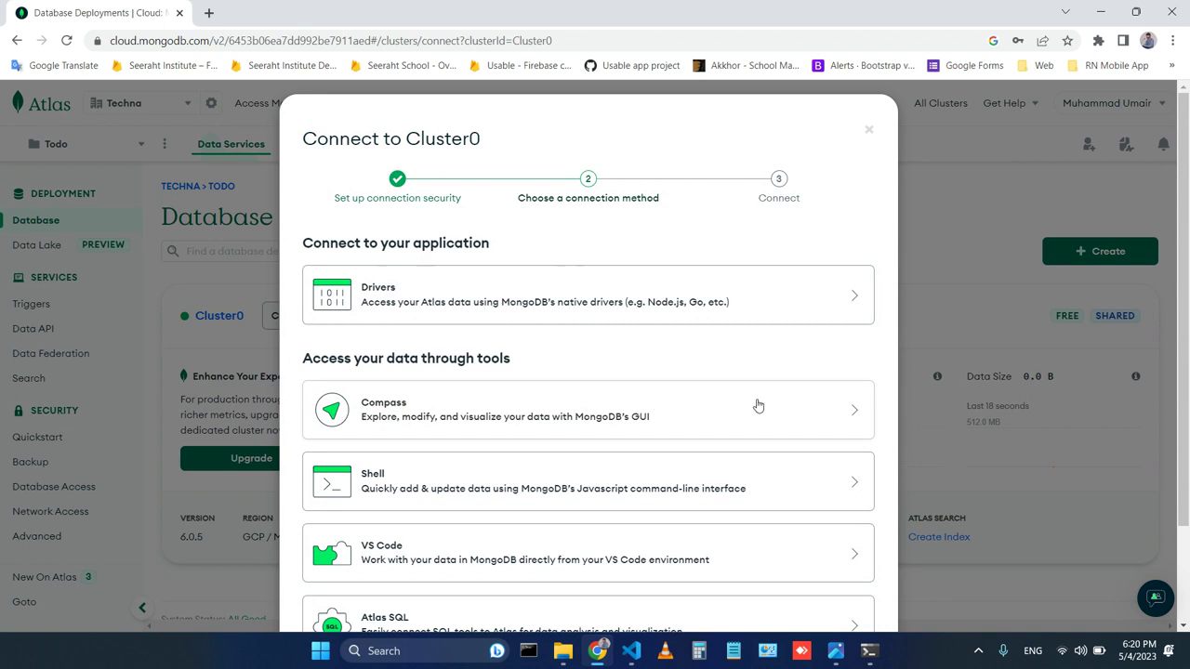
{"action": "left_click", "coordinate": [818, 418]}
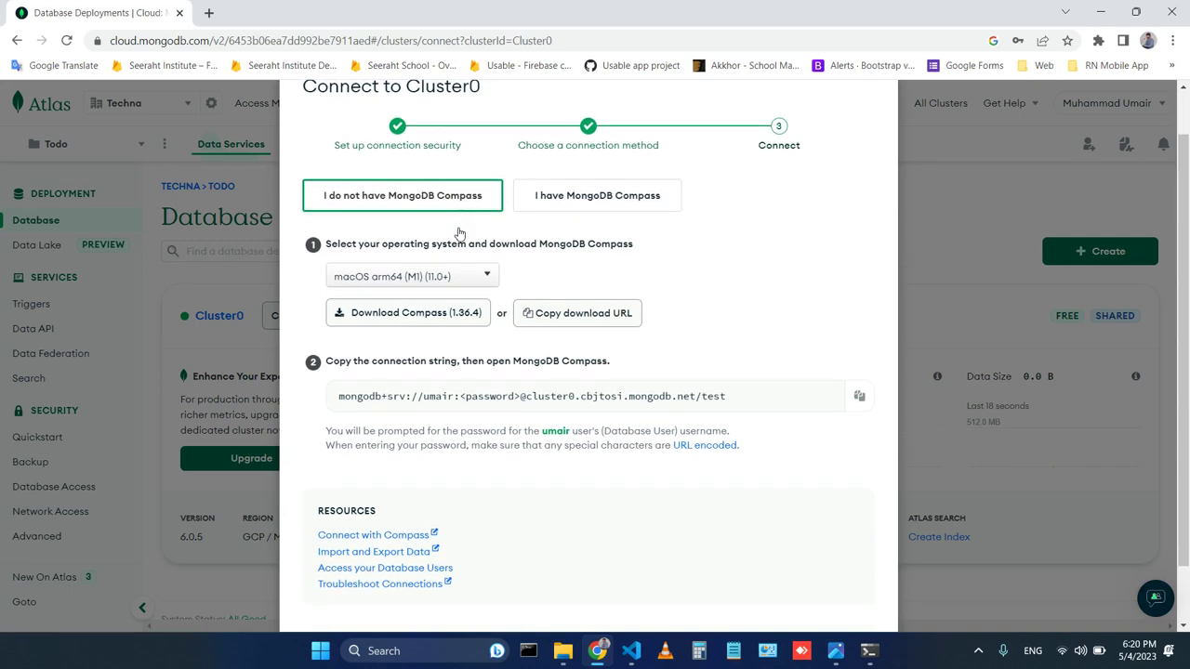
{"action": "left_click", "coordinate": [483, 281]}
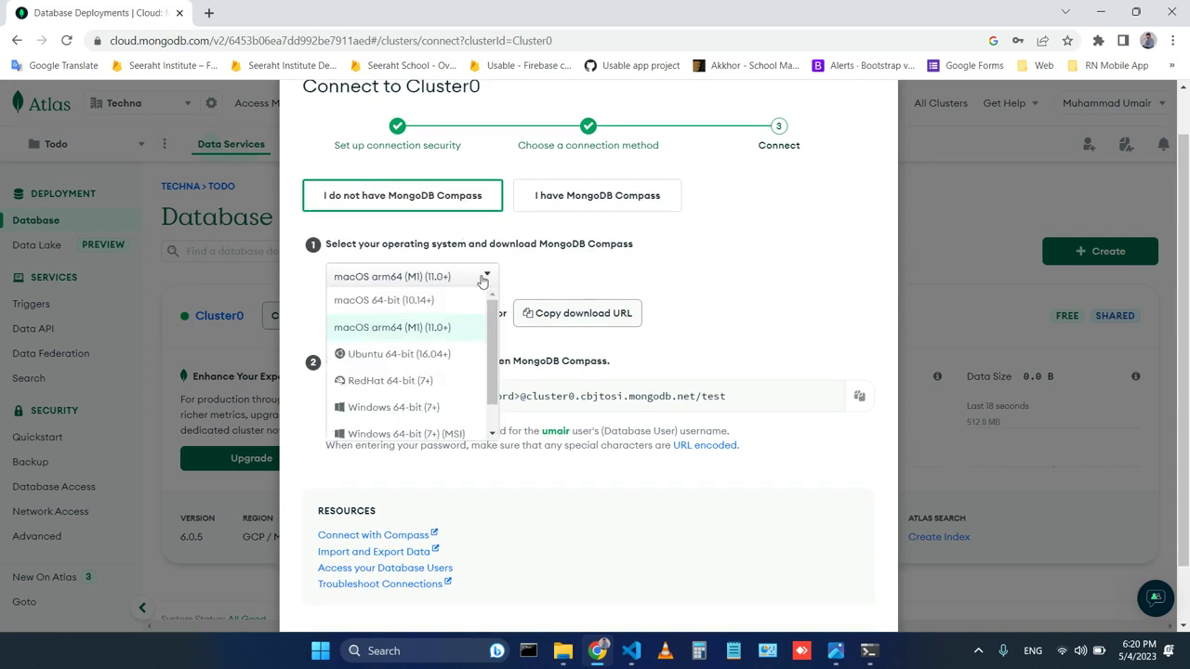
{"action": "scroll", "coordinate": [433, 344], "scroll_direction": "down", "scroll_amount": 1}
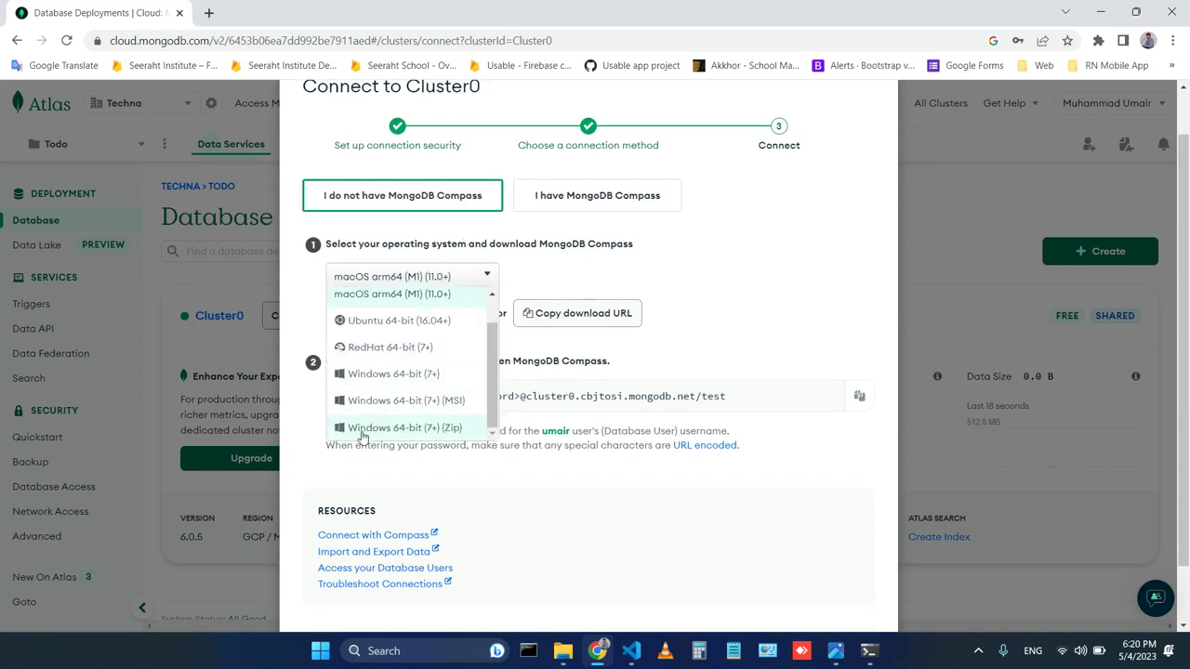
{"action": "left_click", "coordinate": [435, 405]}
Download the Compass 1.36.4 installer to the Downloads folder.
{"action": "left_click", "coordinate": [458, 322]}
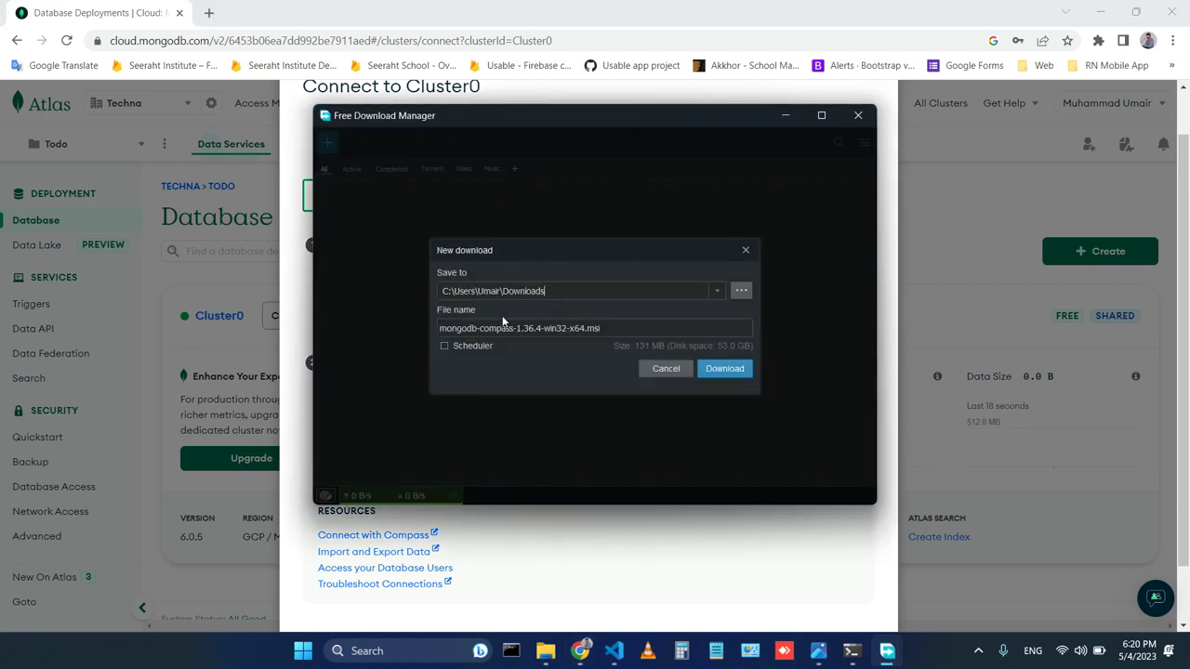
{"action": "left_click", "coordinate": [731, 374]}
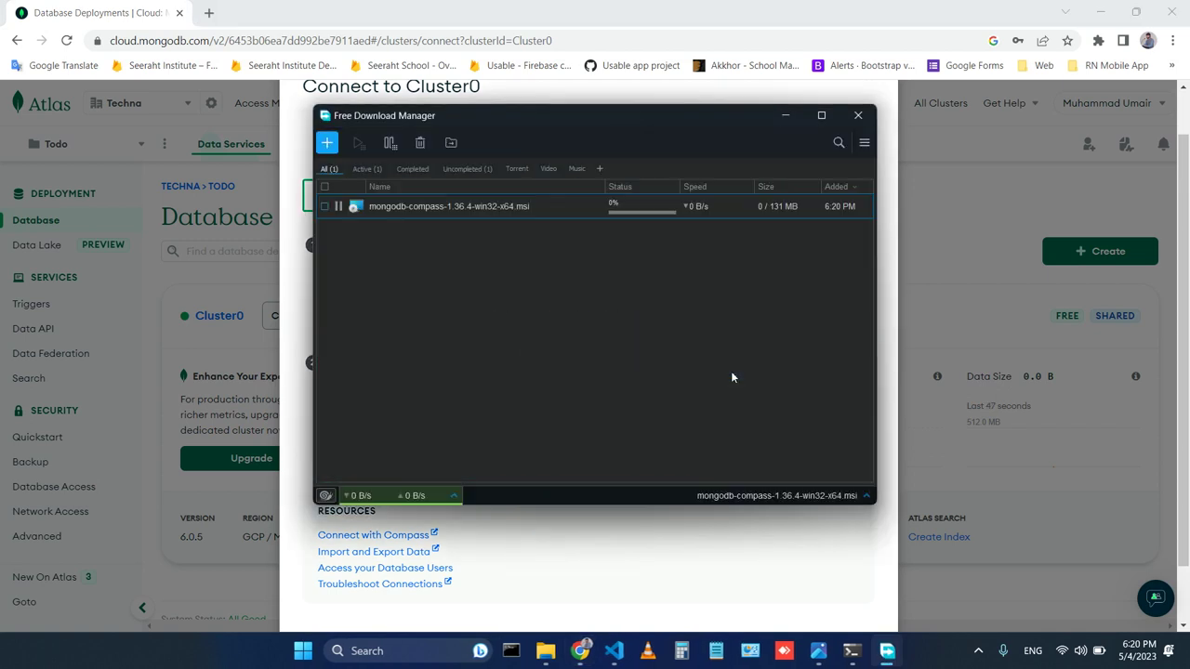
{"action": "left_click", "coordinate": [786, 116]}
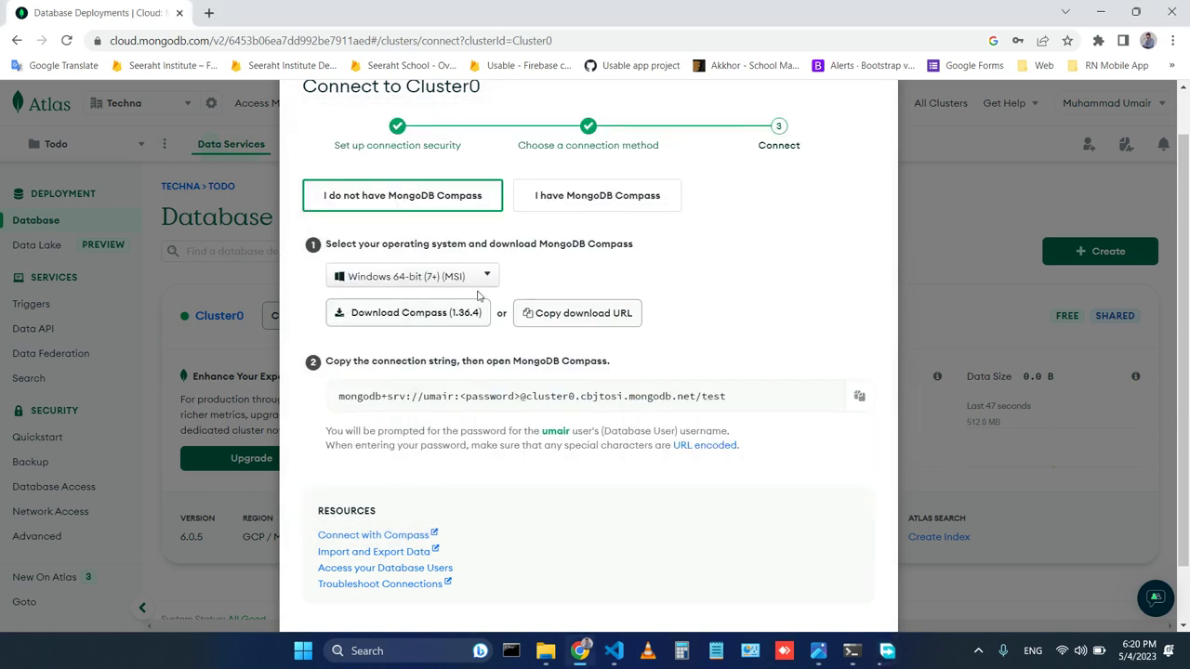
{"action": "scroll", "coordinate": [566, 256], "scroll_direction": "up", "scroll_amount": 1}
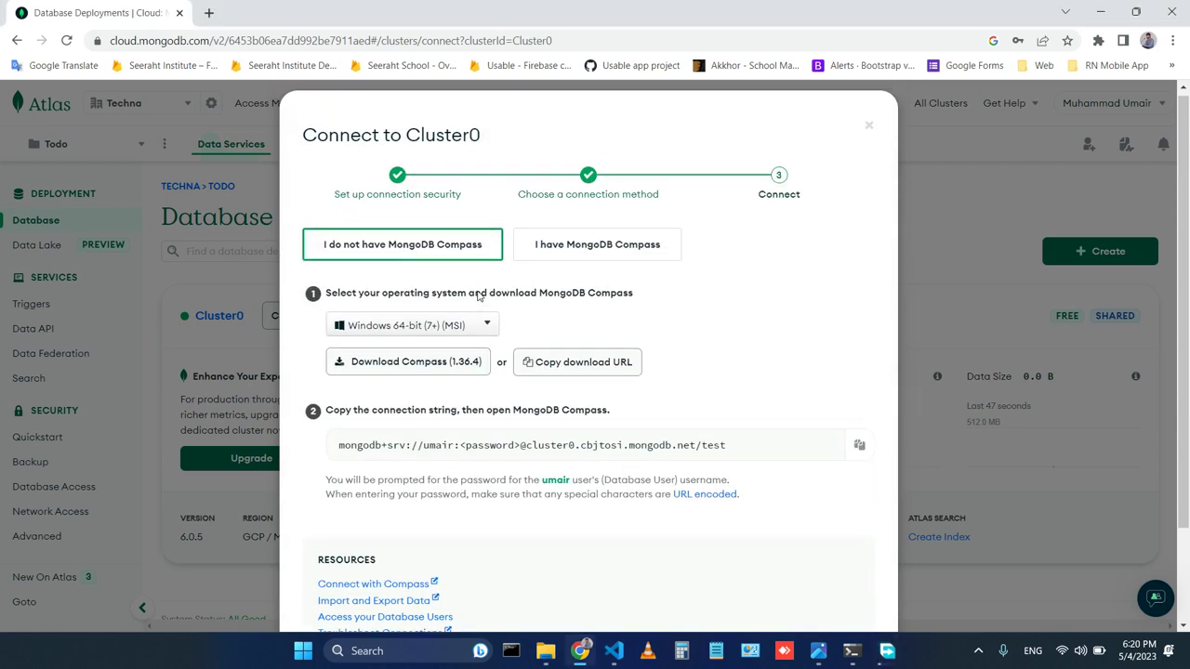
Copy Cluster0's Compass connection string and launch the downloaded Compass installer.
{"action": "left_click", "coordinate": [603, 247]}
{"action": "scroll", "coordinate": [691, 324], "scroll_direction": "down", "scroll_amount": 1}
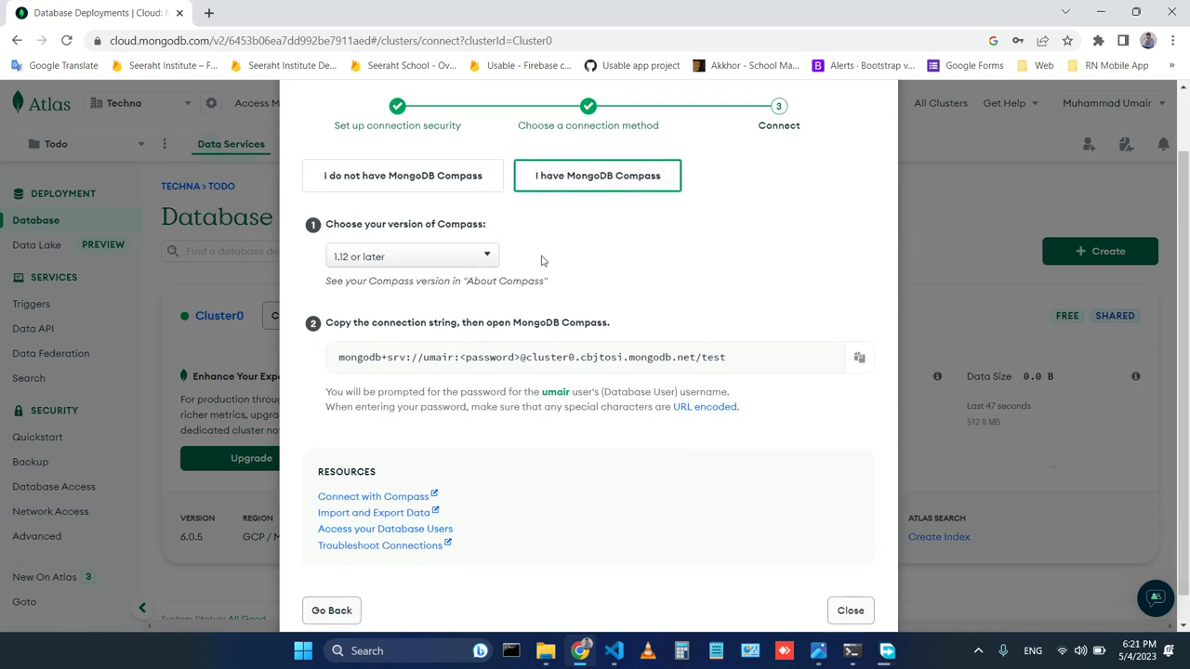
{"action": "scroll", "coordinate": [542, 260], "scroll_direction": "down", "scroll_amount": 1}
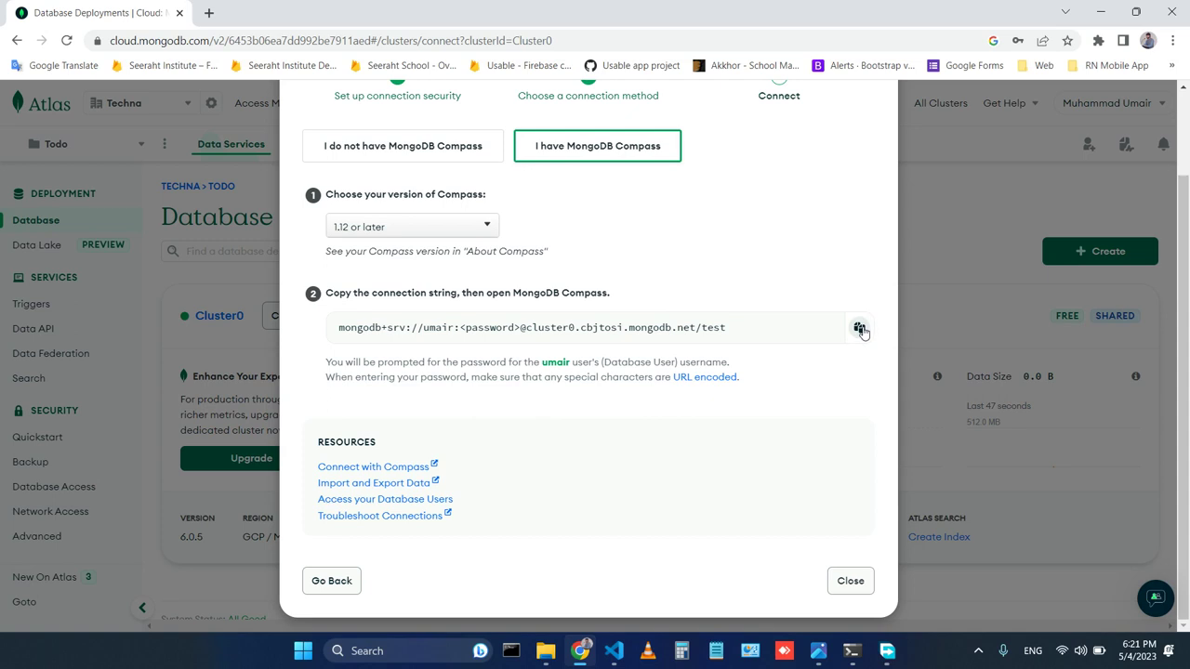
{"action": "left_click", "coordinate": [860, 328]}
{"action": "left_click", "coordinate": [887, 650]}
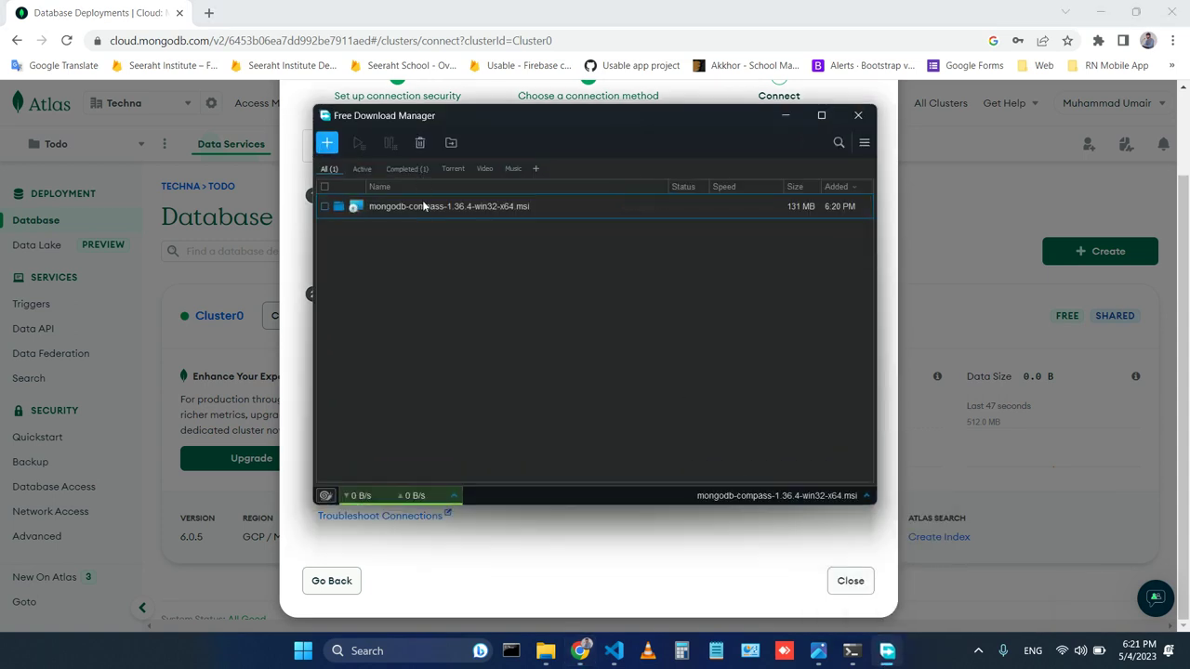
{"action": "double_click", "coordinate": [417, 211]}
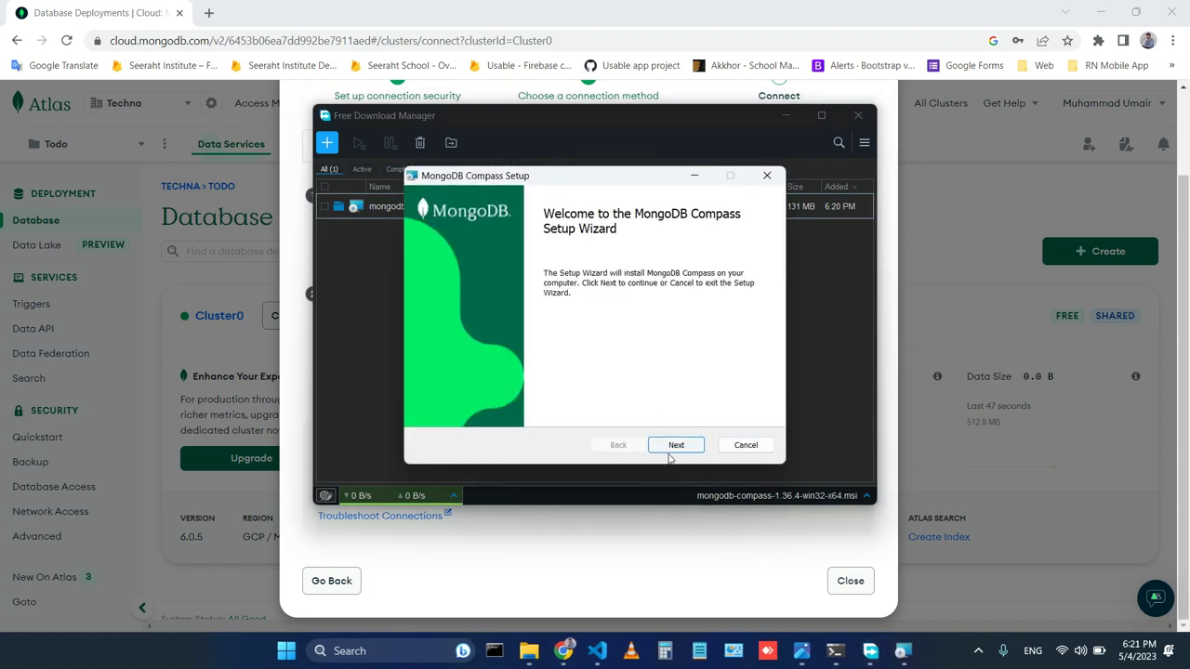
Install MongoDB Compass to the default destination folder and finish the setup wizard.
{"action": "left_click", "coordinate": [678, 446]}
{"action": "left_click", "coordinate": [677, 445]}
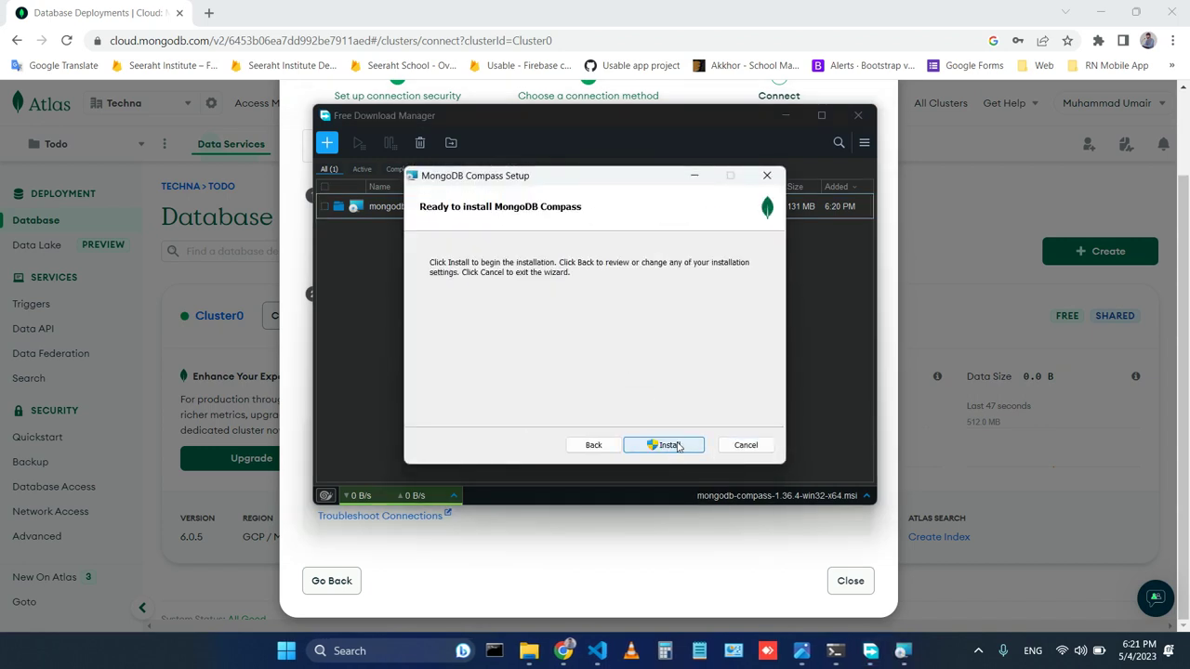
{"action": "left_click", "coordinate": [668, 446]}
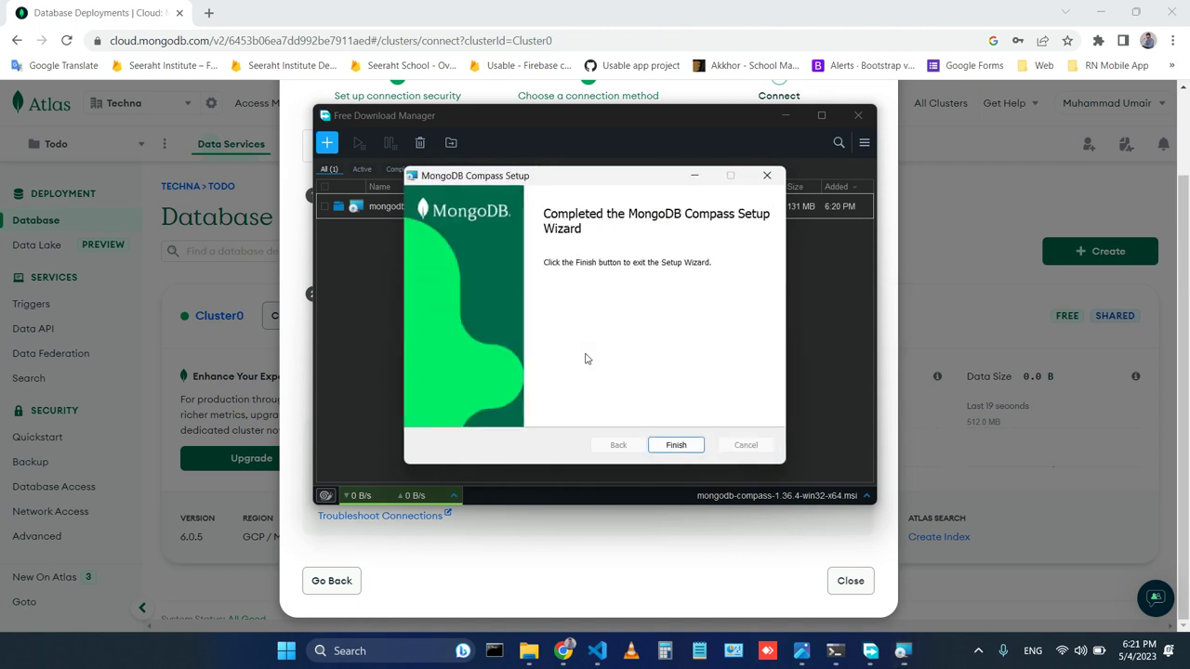
{"action": "left_click", "coordinate": [677, 446]}
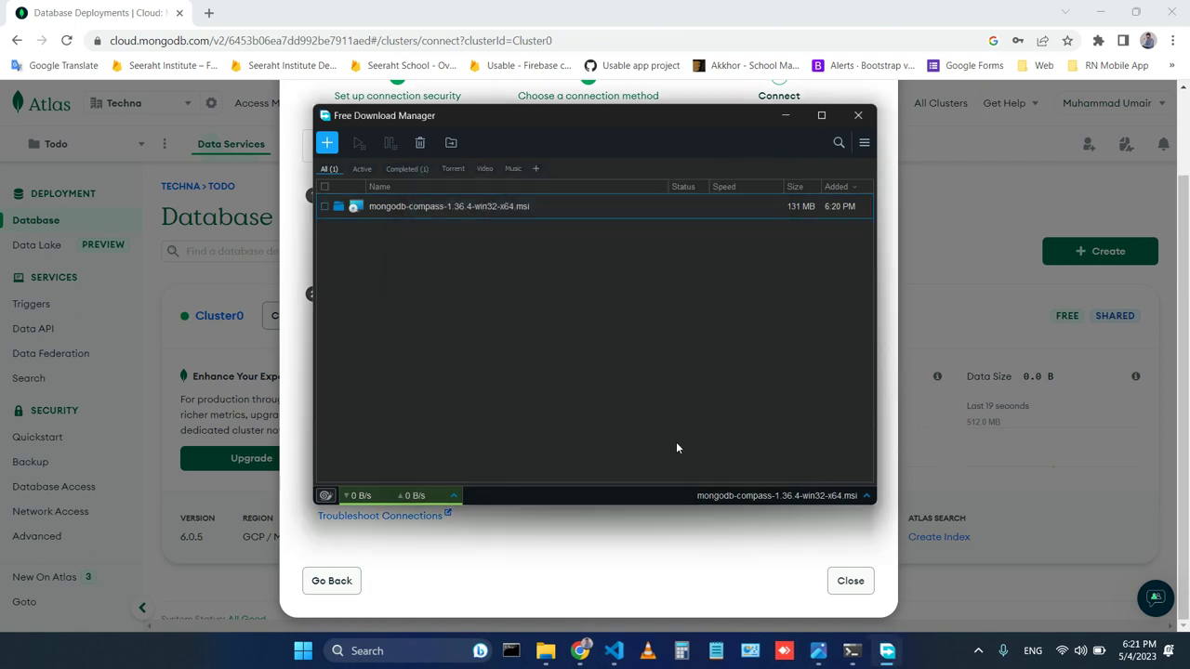
Close the download manager and clear the desktop by minimizing the browser and VS Code.
{"action": "left_click", "coordinate": [858, 115]}
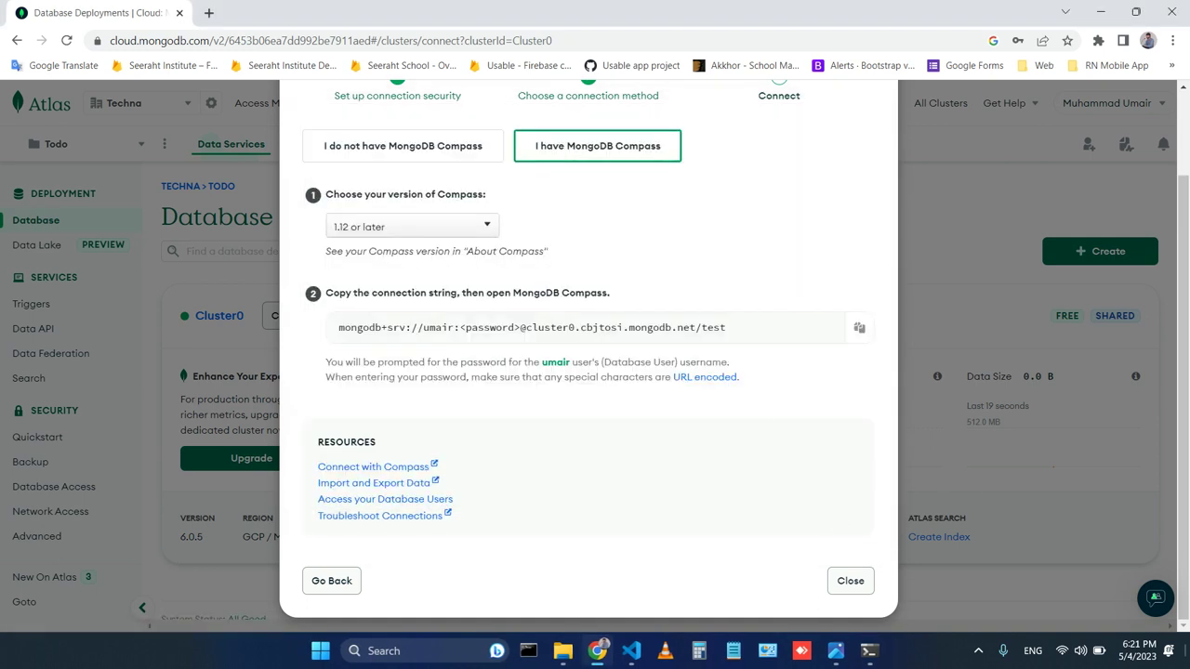
{"action": "key", "text": "super+d"}
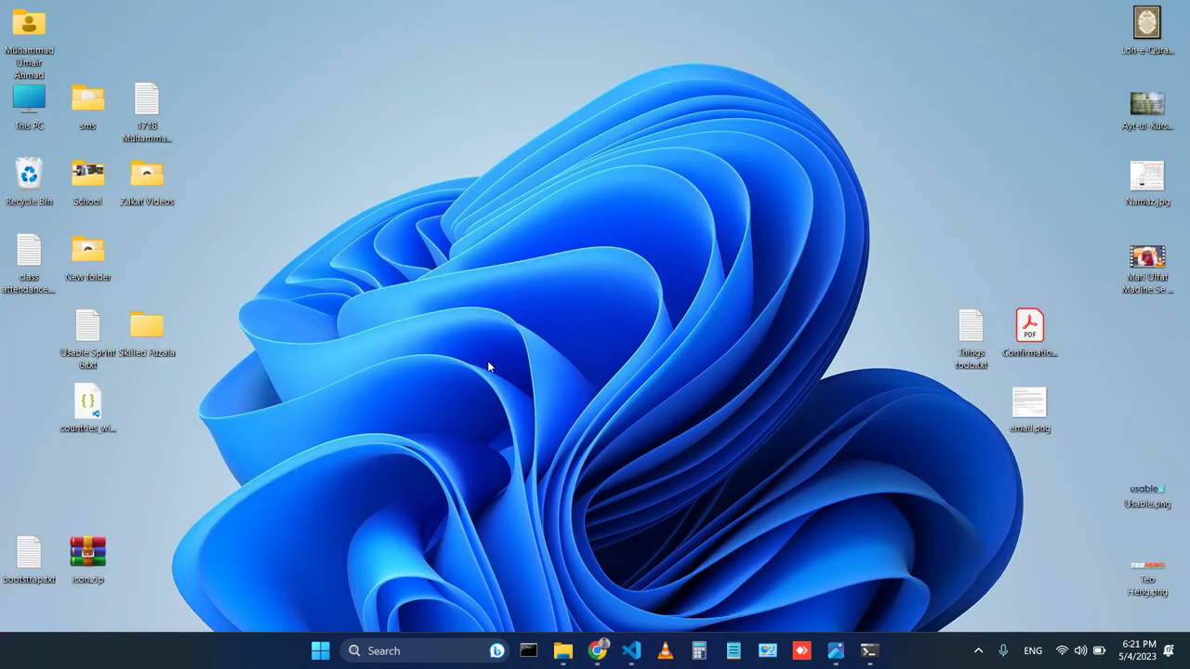
{"action": "left_click", "coordinate": [598, 651]}
{"action": "left_click", "coordinate": [631, 651]}
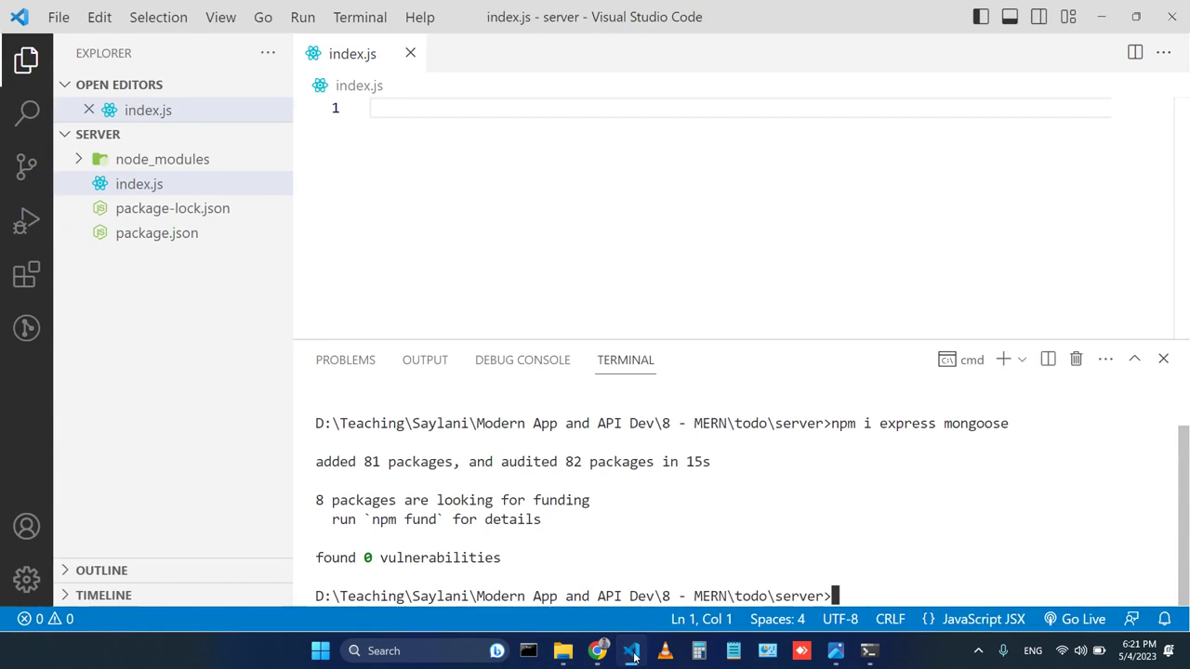
{"action": "left_click", "coordinate": [632, 653]}
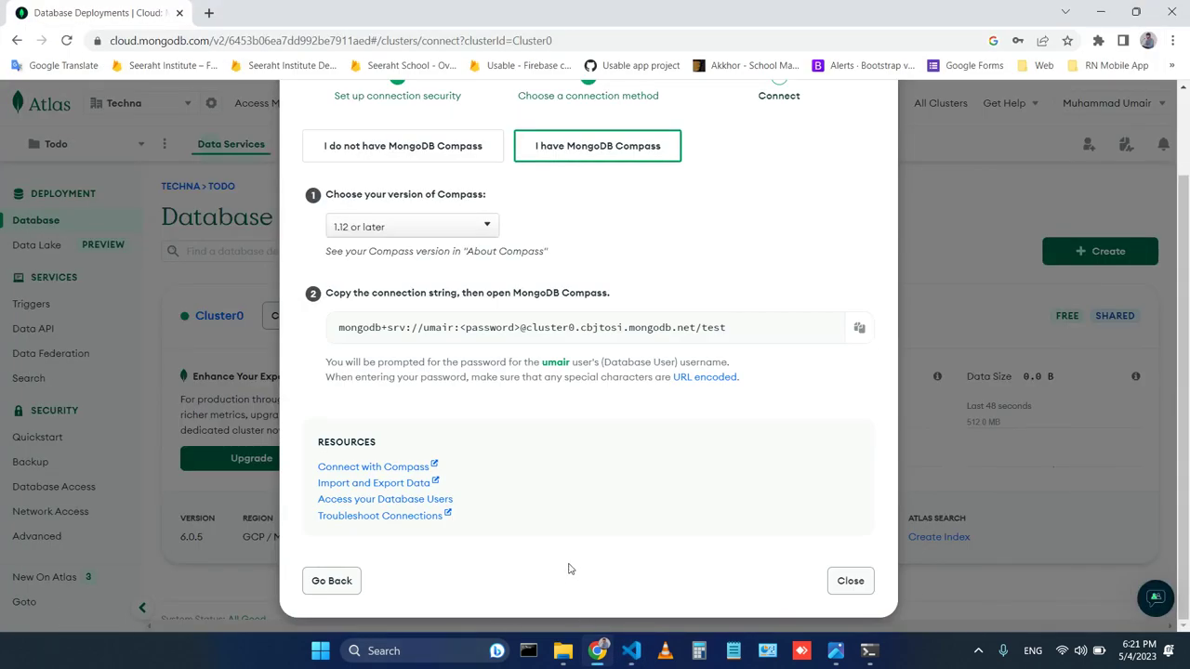
Launch MongoDB Compass from a Windows search for 'compa'.
{"action": "key", "text": "super+s"}
{"action": "type", "text": "com"}
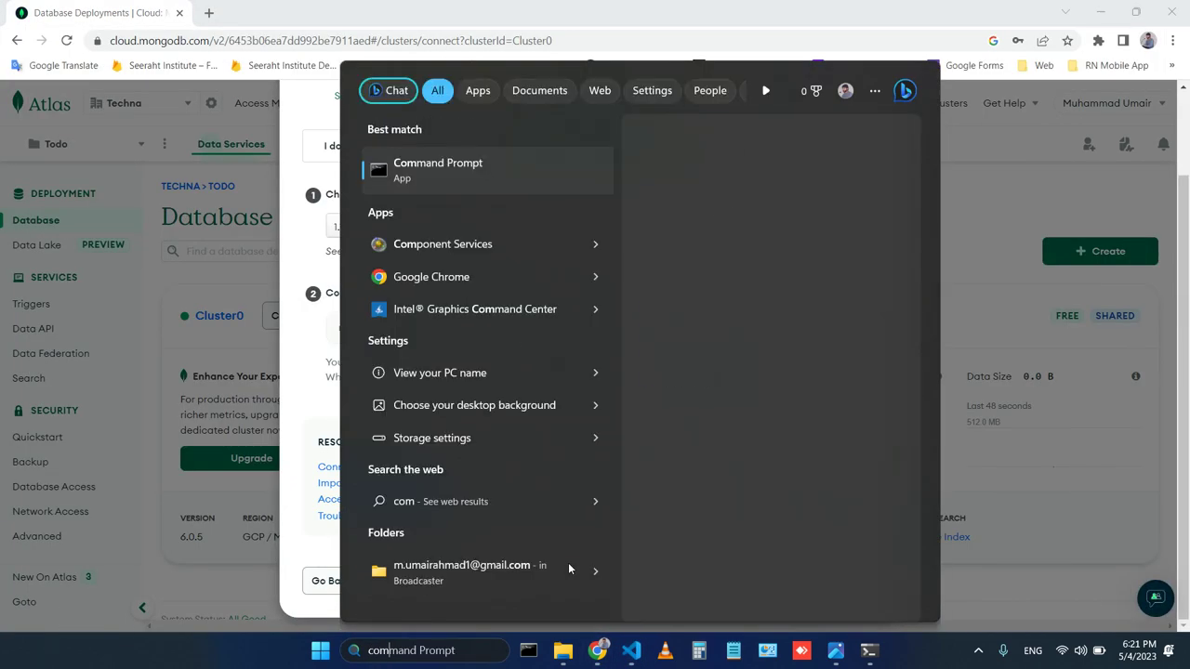
{"action": "type", "text": "pa"}
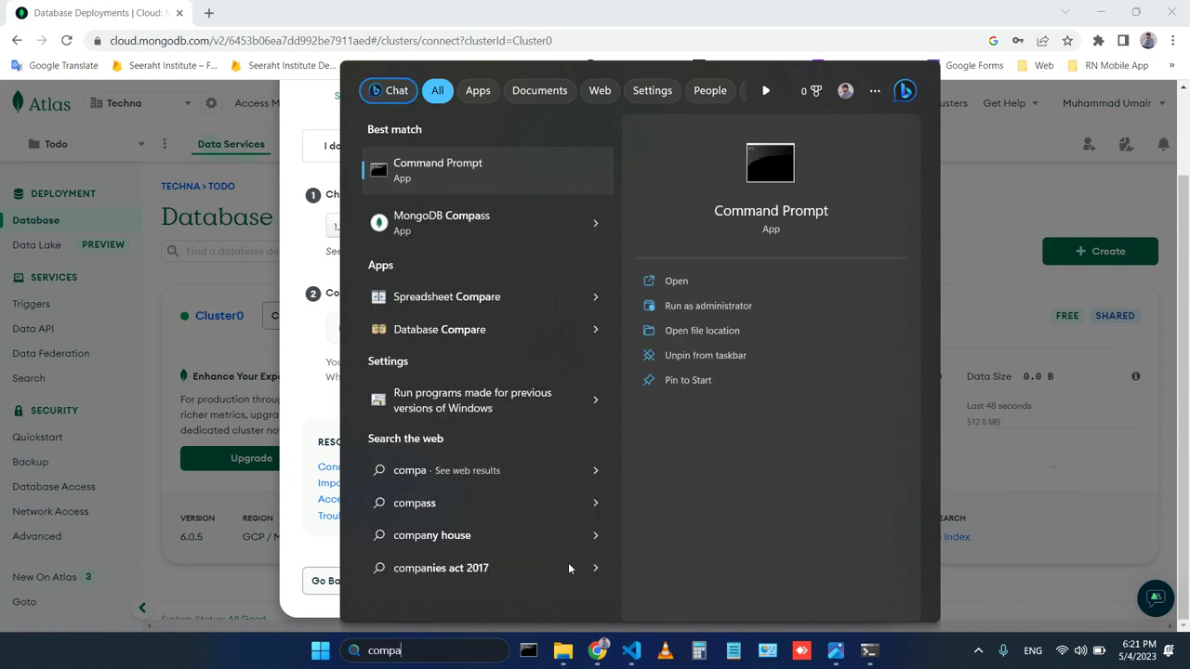
{"action": "left_click", "coordinate": [498, 228]}
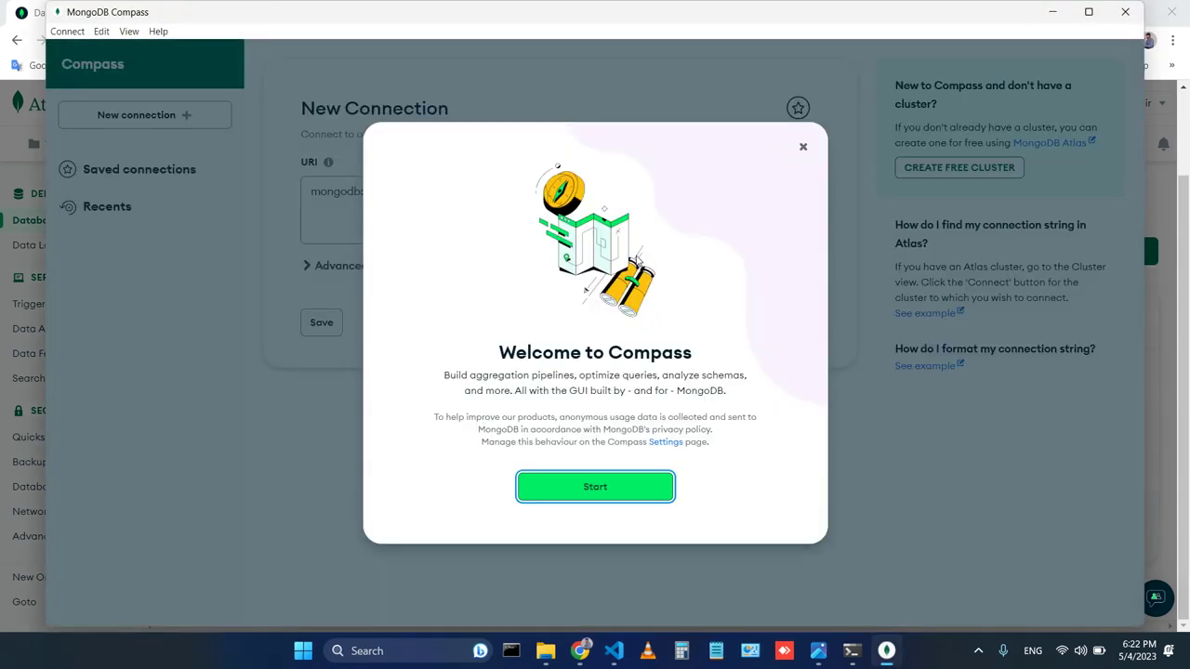
Replace Compass's localhost URI with the copied Atlas connection string.
{"action": "left_click", "coordinate": [589, 486]}
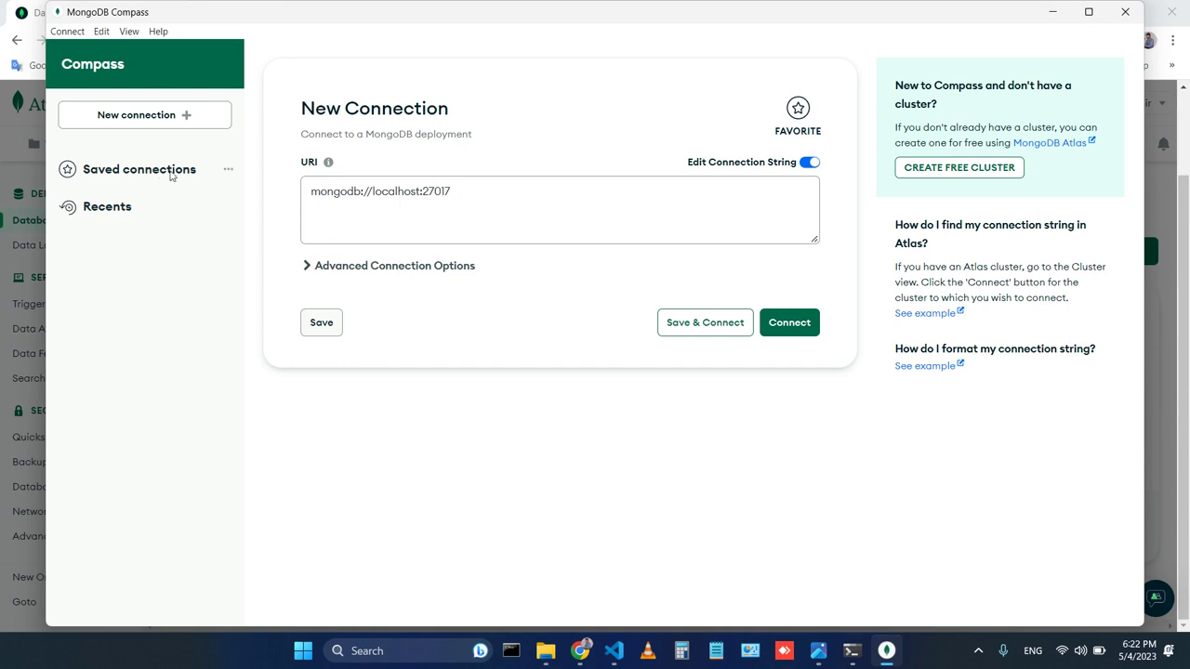
{"action": "left_click", "coordinate": [583, 196]}
{"action": "key", "text": "ctrl+a"}
{"action": "key", "text": "ctrl+v"}
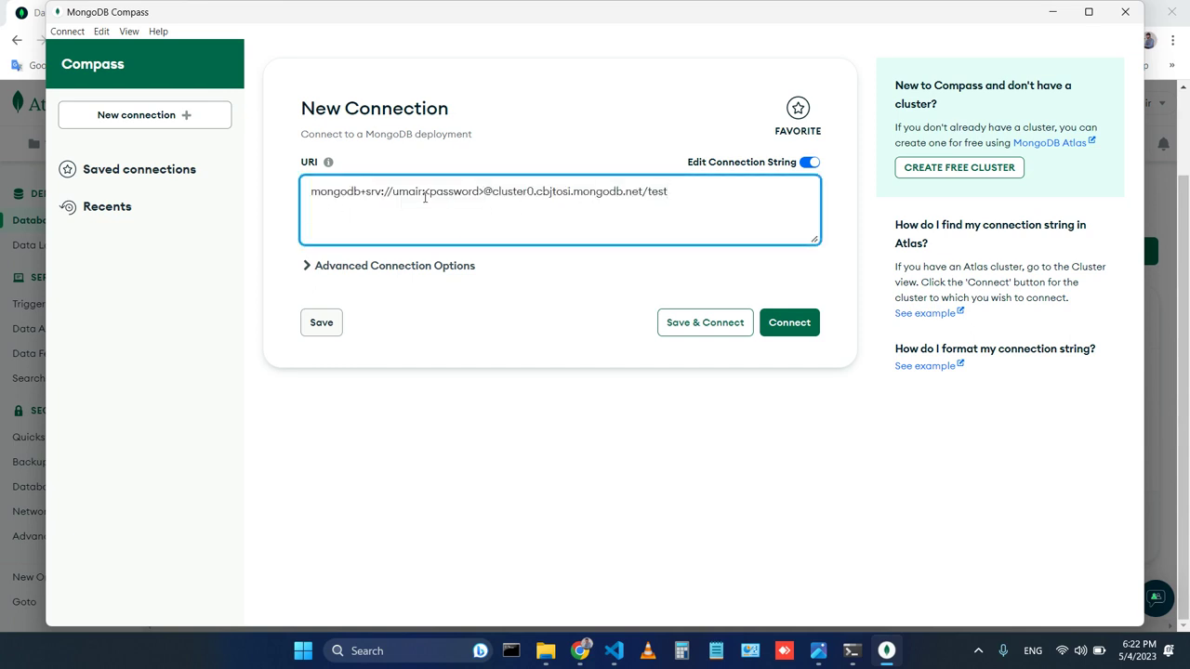
Swap the <password> placeholder for the account password and connect to the cluster.
{"action": "left_click_drag", "start_coordinate": [419, 191], "coordinate": [399, 198]}
{"action": "left_click", "coordinate": [482, 194]}
{"action": "left_click", "coordinate": [425, 194], "text": "shift"}
{"action": "left_click", "coordinate": [455, 220]}
{"action": "key", "text": "ctrl+shift+Left"}
{"action": "type", "text": "Password123"}
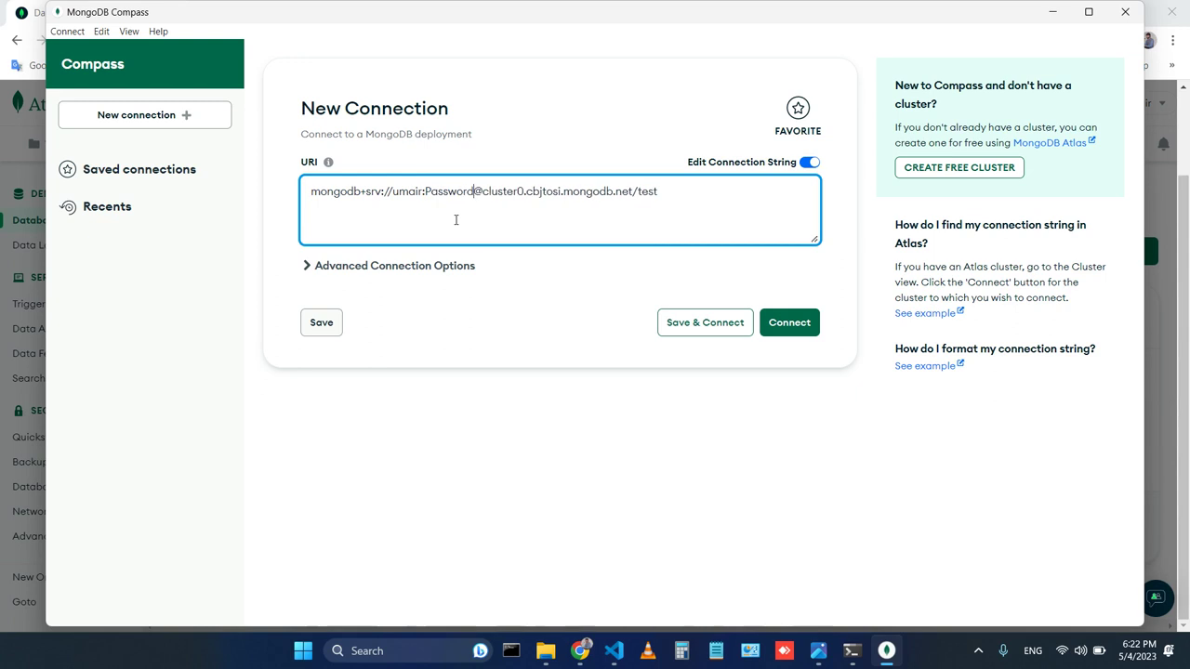
{"action": "left_click", "coordinate": [801, 333]}
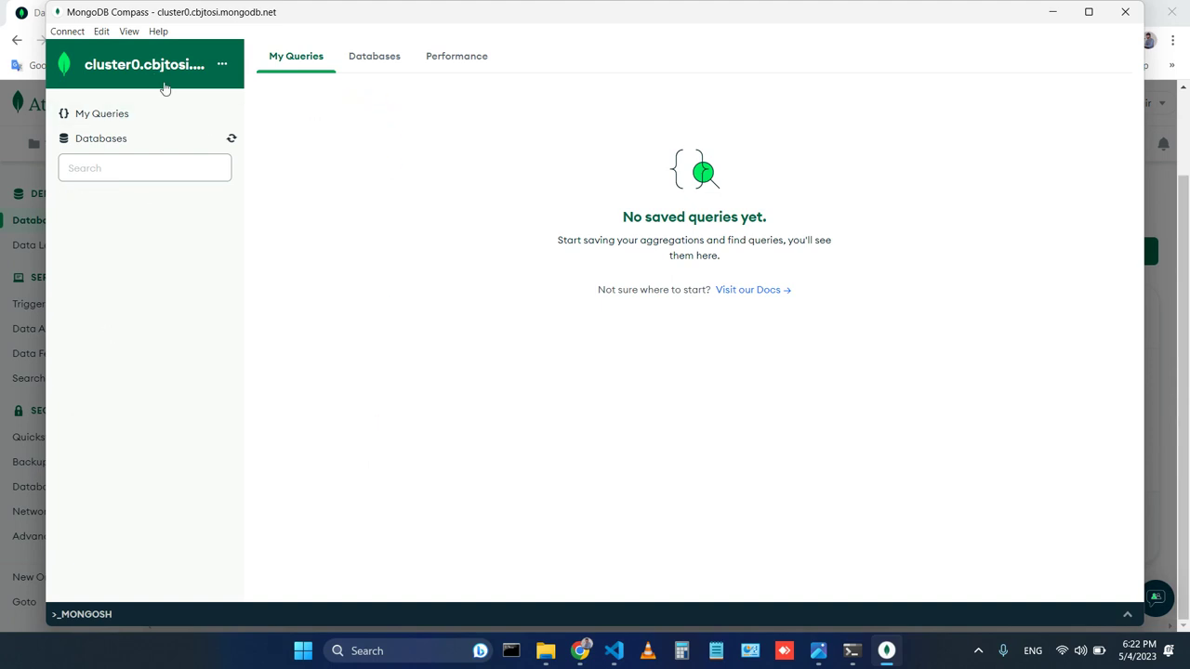
Show and refresh the cluster's Databases list in Compass, then return to the Atlas browser.
{"action": "left_click", "coordinate": [102, 139]}
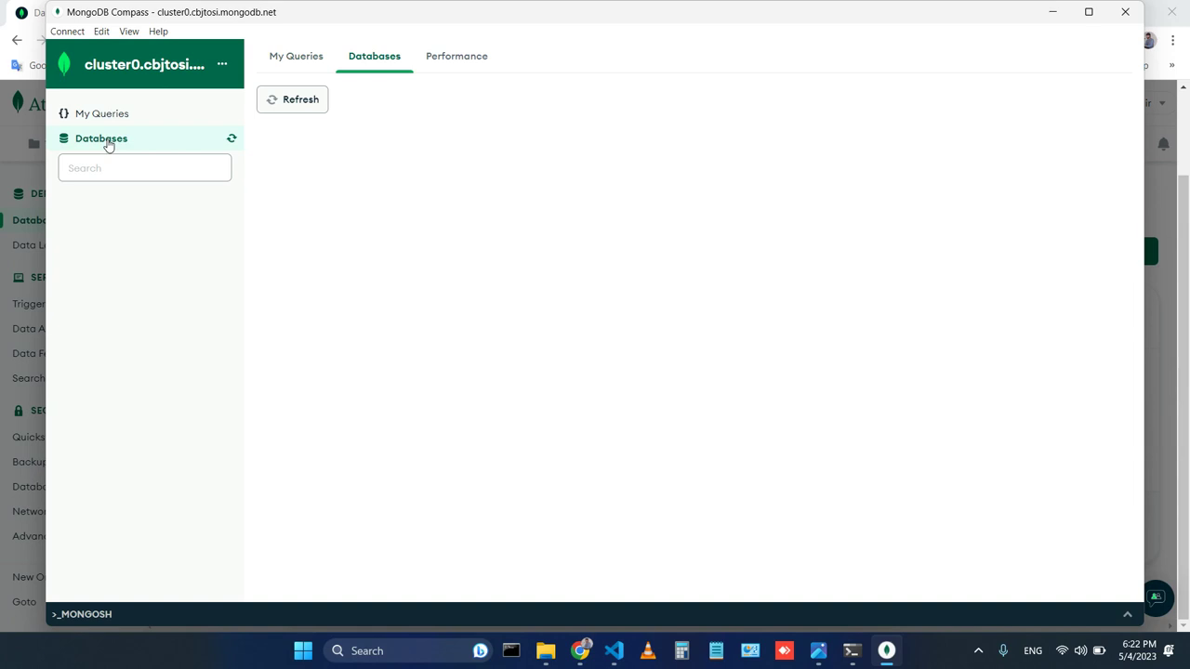
{"action": "left_click", "coordinate": [297, 104]}
{"action": "left_click", "coordinate": [579, 651]}
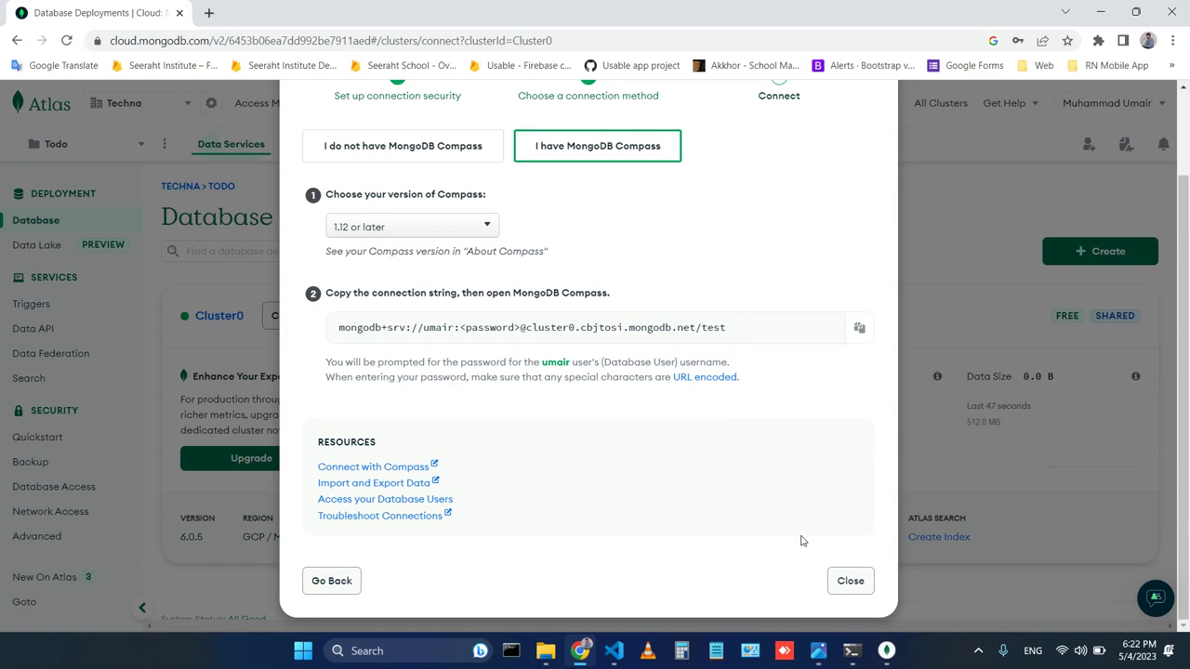
Close the Atlas Connect dialog and refresh Compass's empty database list.
{"action": "left_click", "coordinate": [850, 581]}
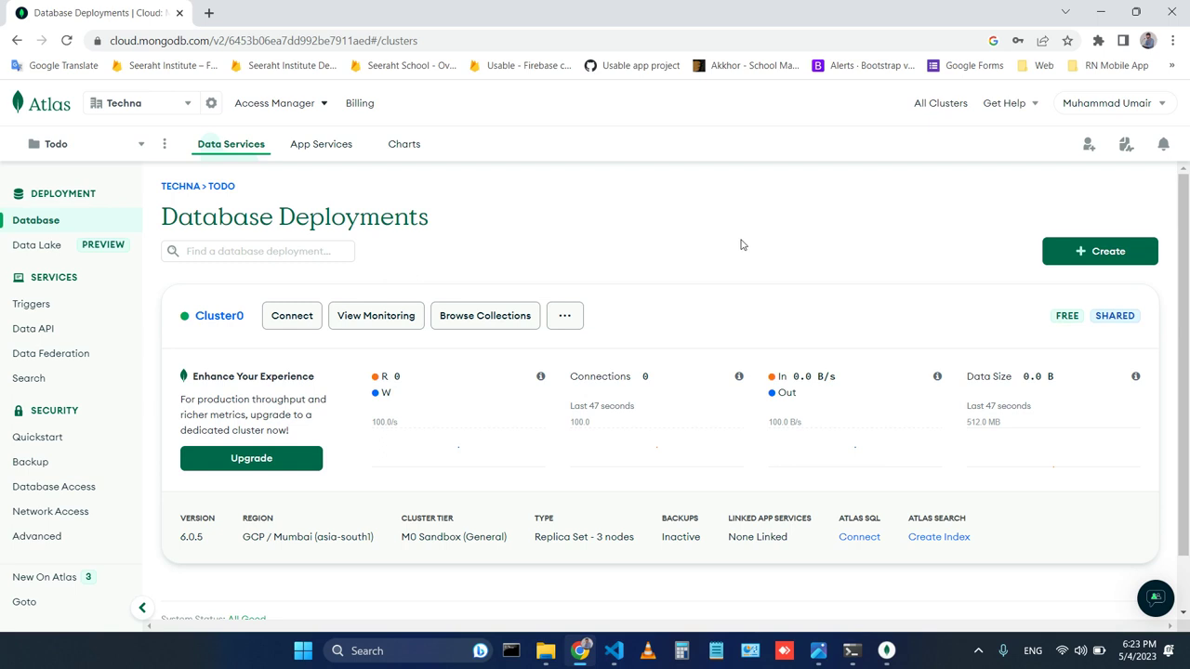
{"action": "left_click", "coordinate": [886, 651]}
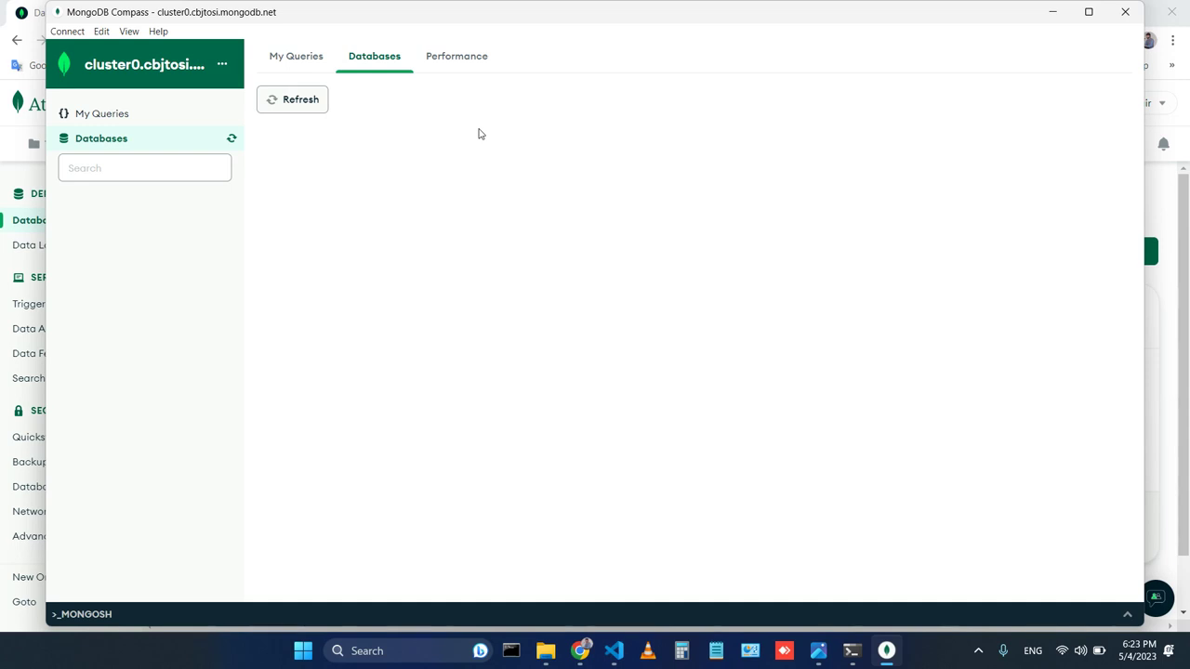
{"action": "left_click", "coordinate": [303, 102]}
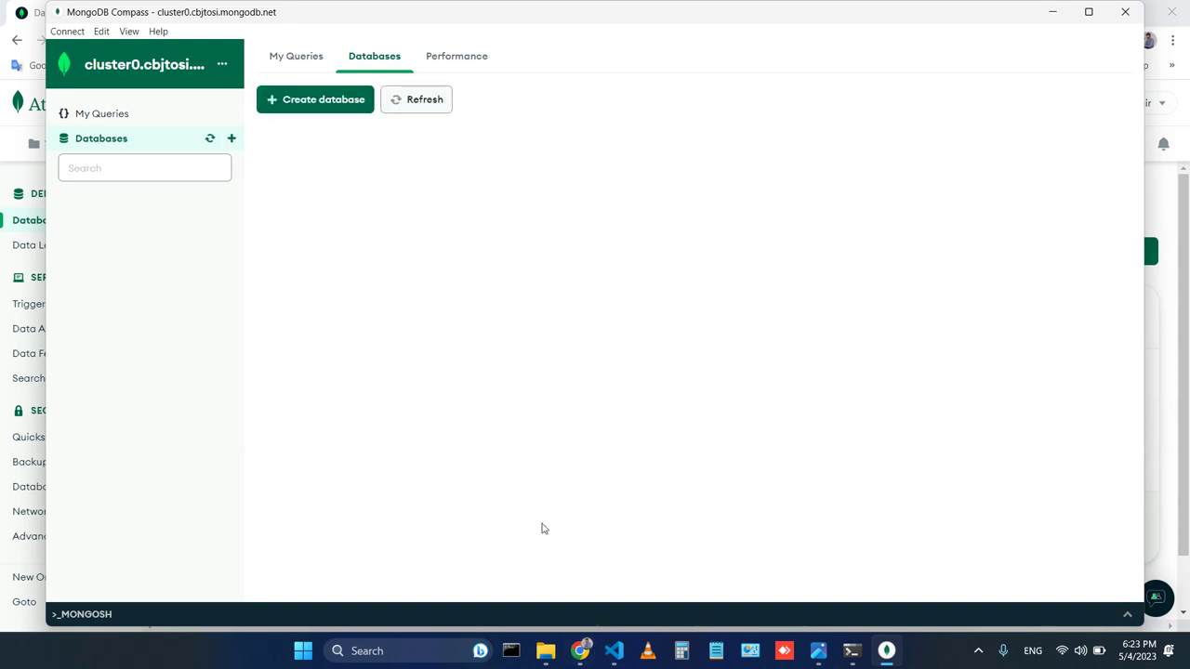
Browse Cluster0's collections in Atlas, refresh to confirm 0 databases, and return to Compass.
{"action": "left_click", "coordinate": [580, 651]}
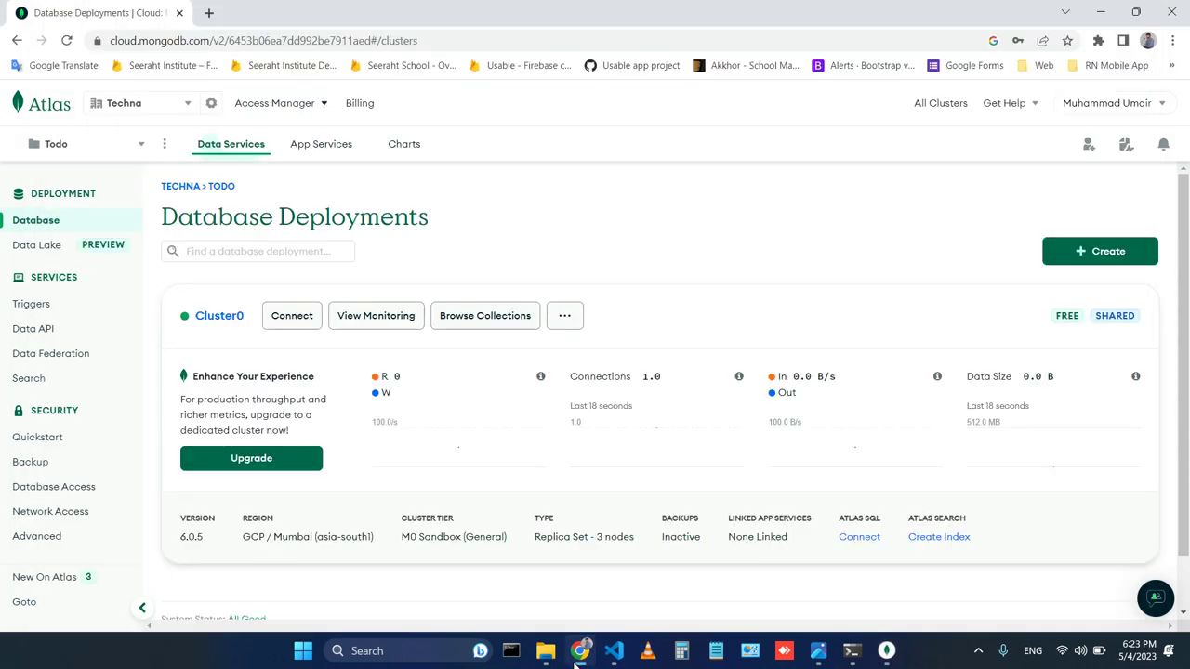
{"action": "scroll", "coordinate": [494, 449], "scroll_direction": "down", "scroll_amount": 2}
{"action": "scroll", "coordinate": [496, 450], "scroll_direction": "up", "scroll_amount": 2}
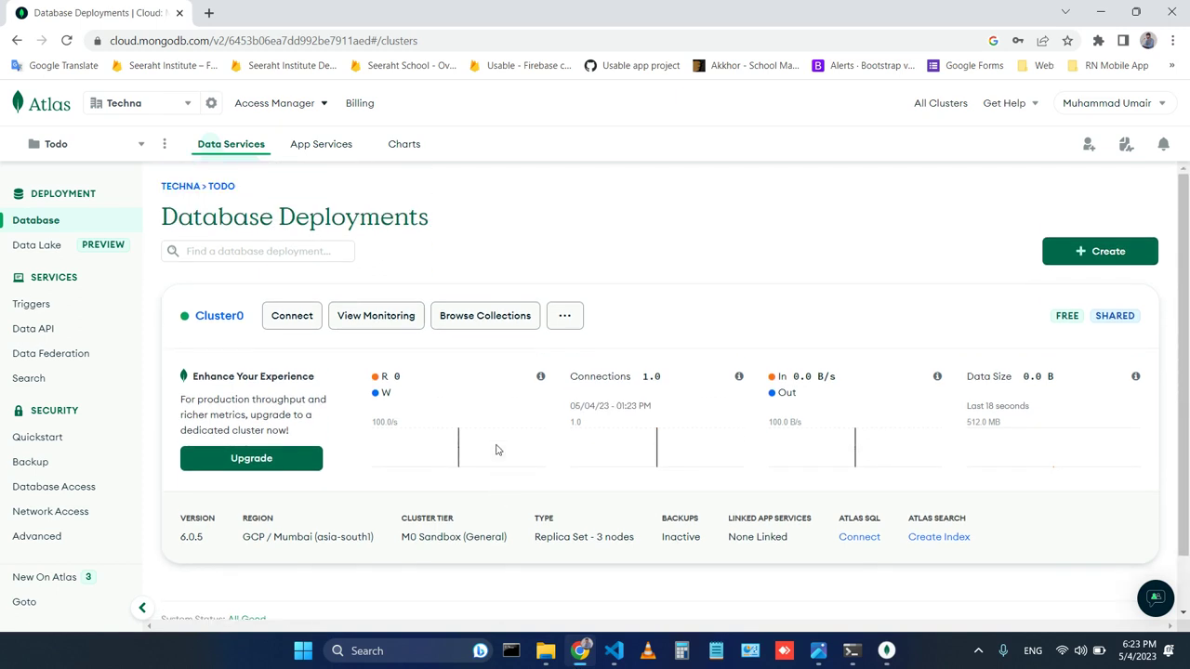
{"action": "scroll", "coordinate": [452, 256], "scroll_direction": "down", "scroll_amount": 1}
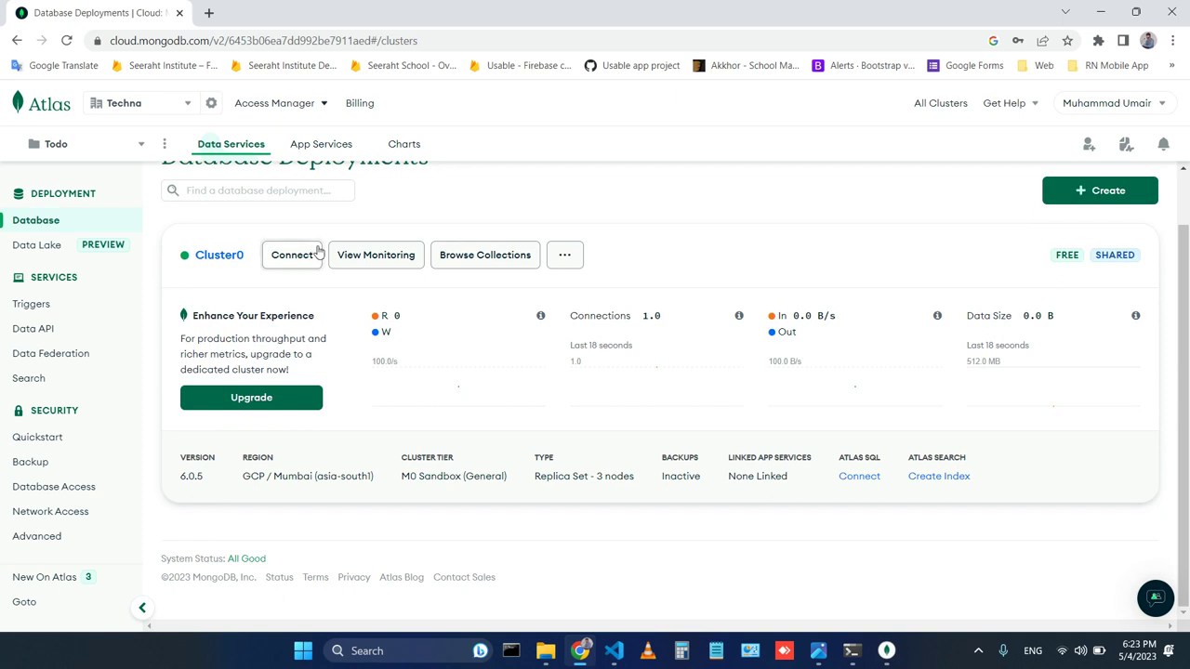
{"action": "left_click", "coordinate": [499, 264]}
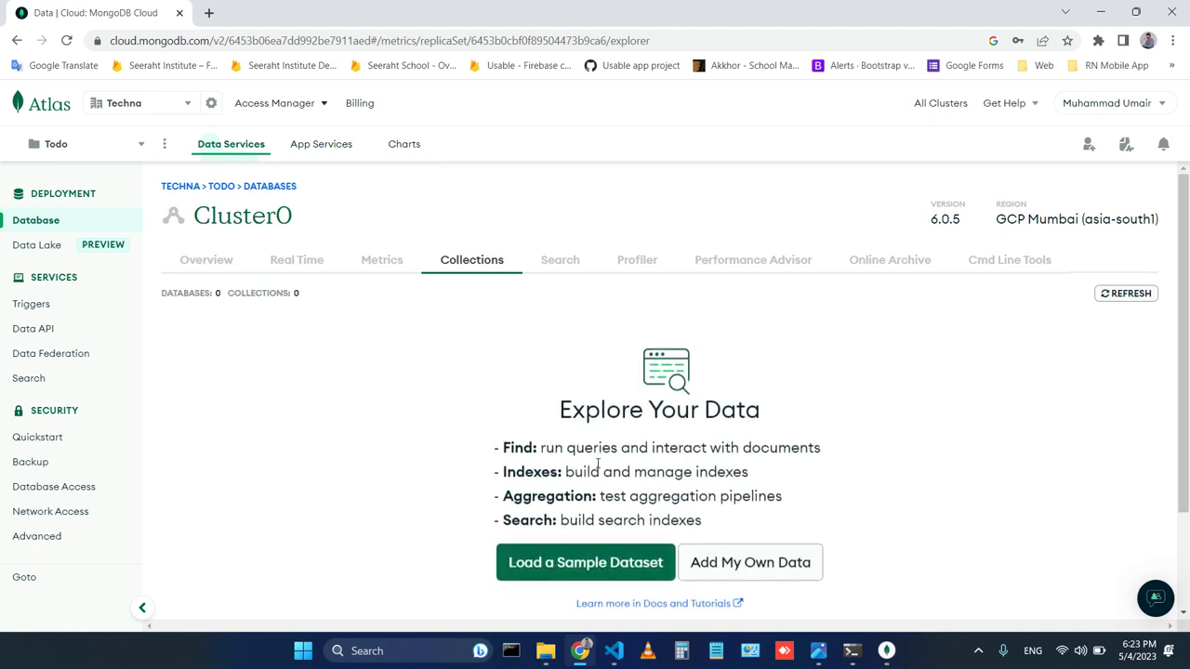
{"action": "scroll", "coordinate": [466, 481], "scroll_direction": "down", "scroll_amount": 1}
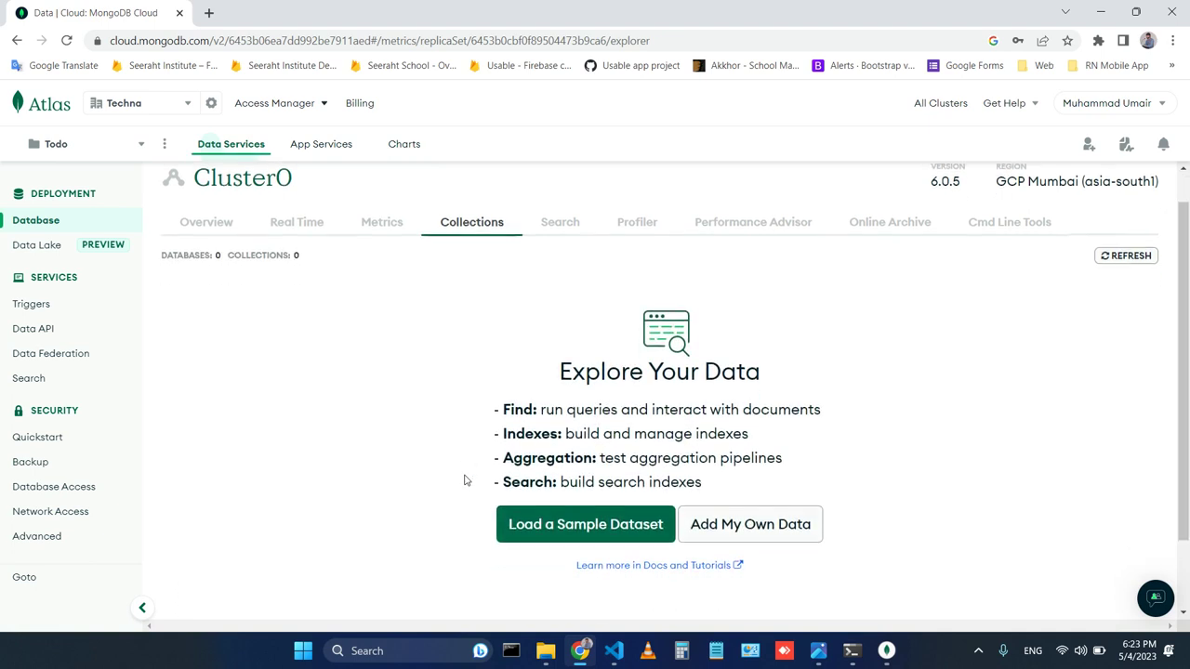
{"action": "scroll", "coordinate": [466, 481], "scroll_direction": "up", "scroll_amount": 1}
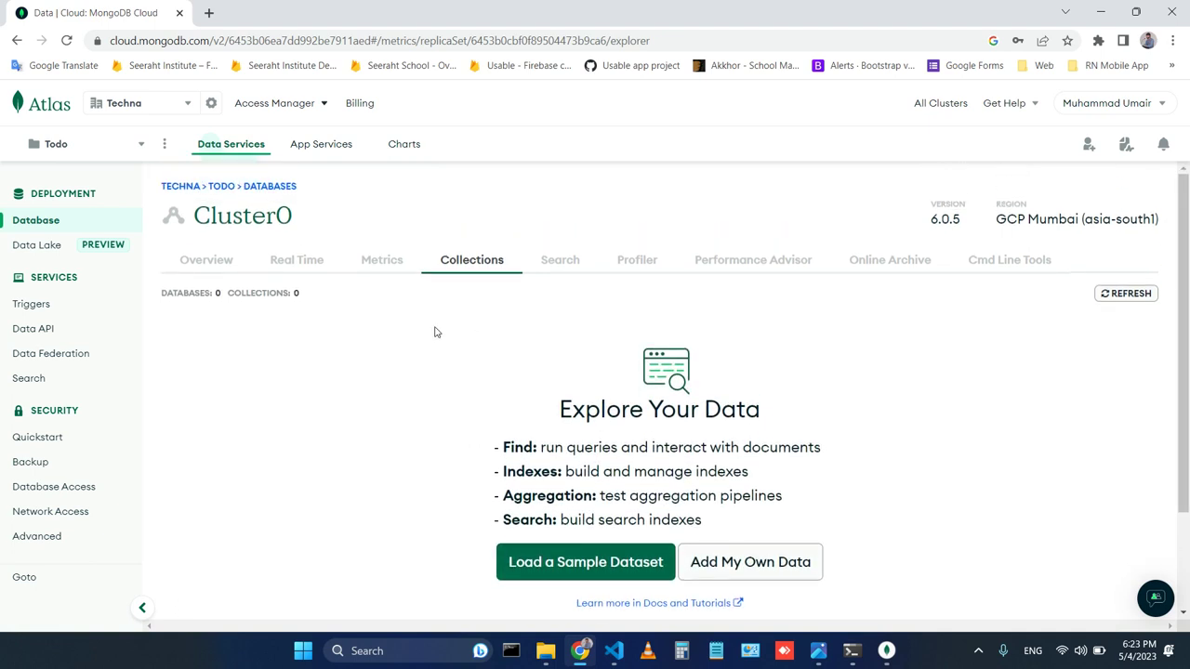
{"action": "left_click", "coordinate": [1130, 271]}
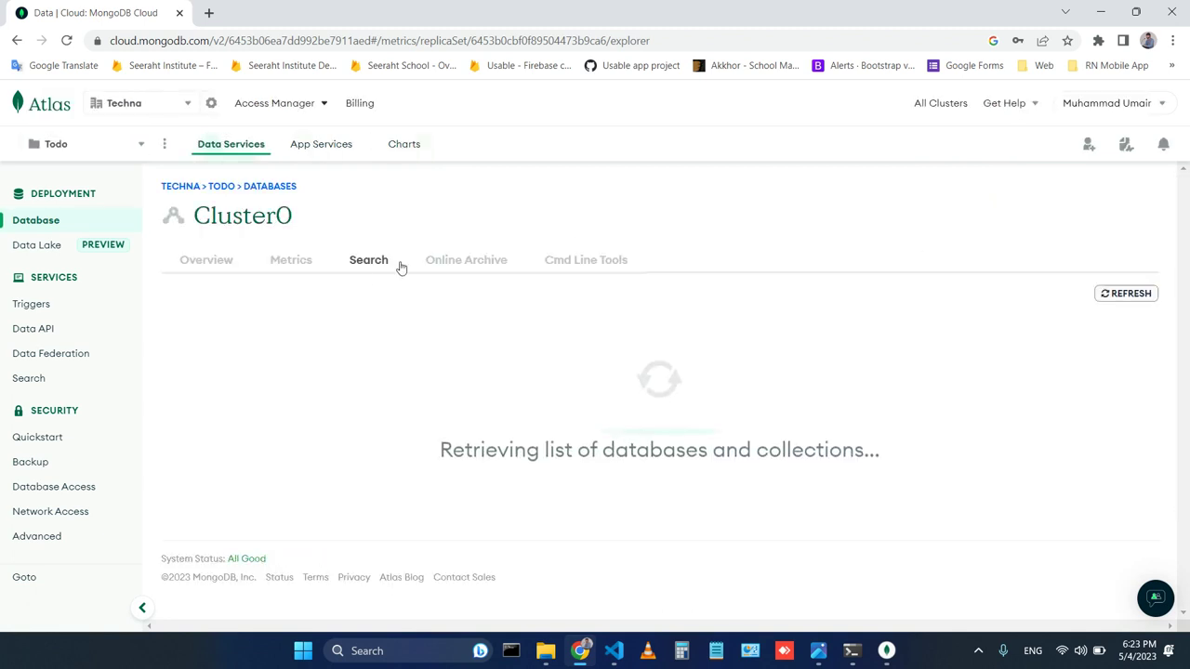
{"action": "left_click", "coordinate": [887, 651]}
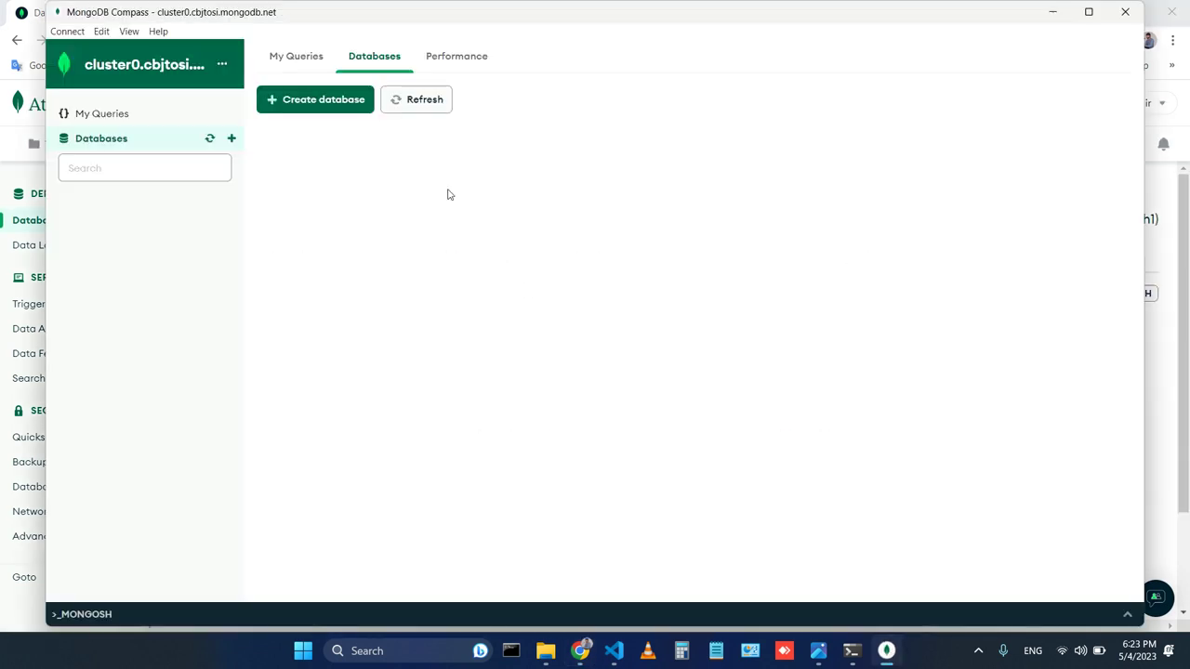
Attempt a 'Todo' database with a todos collection, cancelling after the connection-closed error.
{"action": "left_click", "coordinate": [307, 106]}
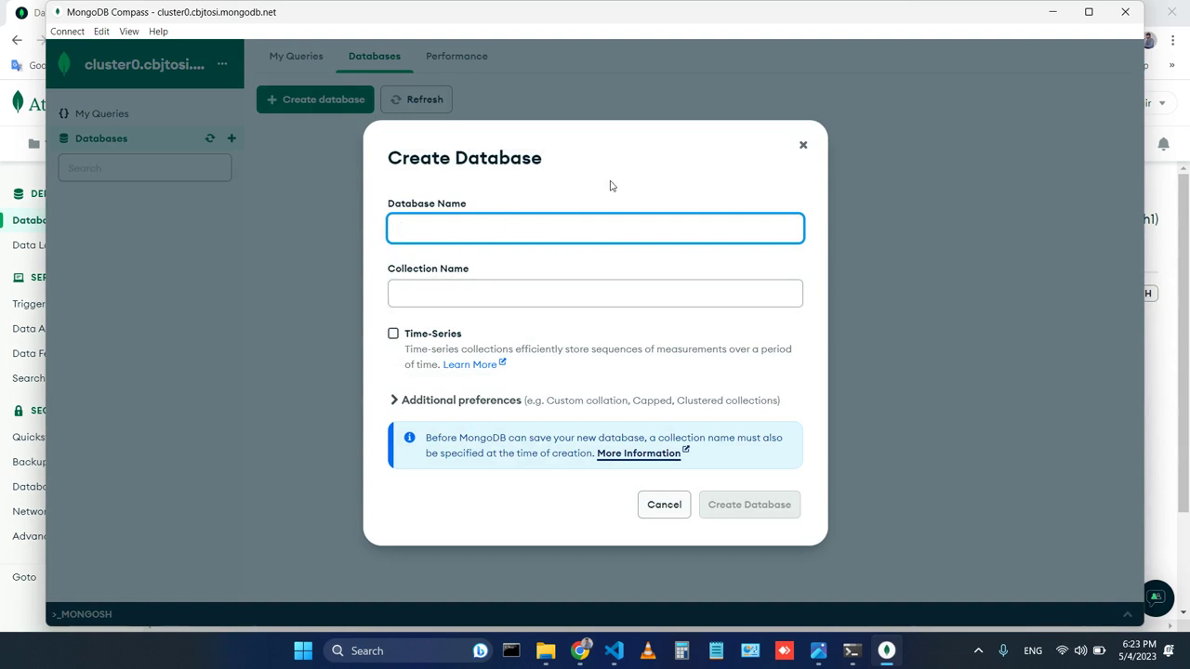
{"action": "type", "text": "Todo"}
{"action": "key", "text": "Tab"}
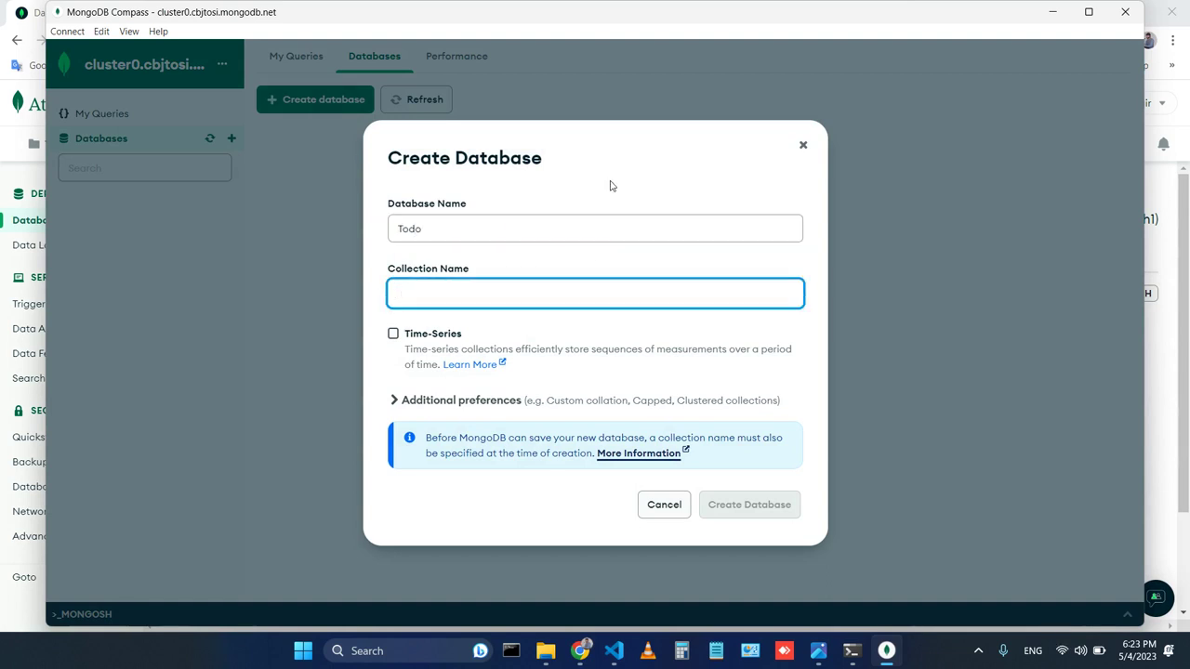
{"action": "type", "text": "todos"}
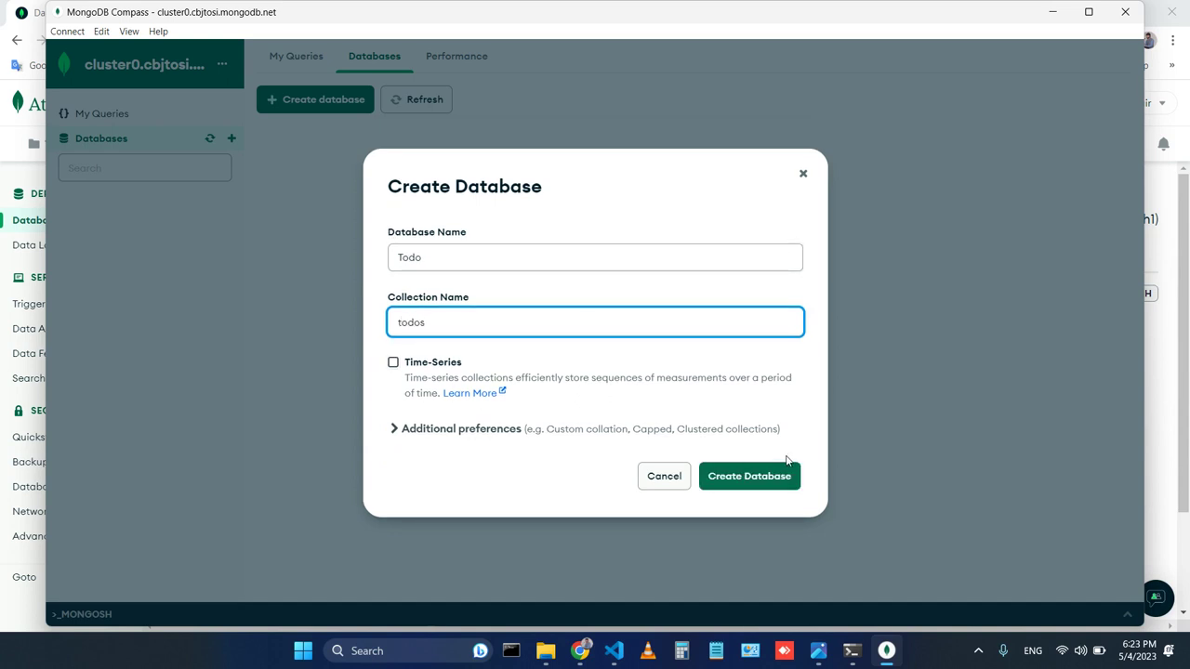
{"action": "left_click", "coordinate": [771, 491]}
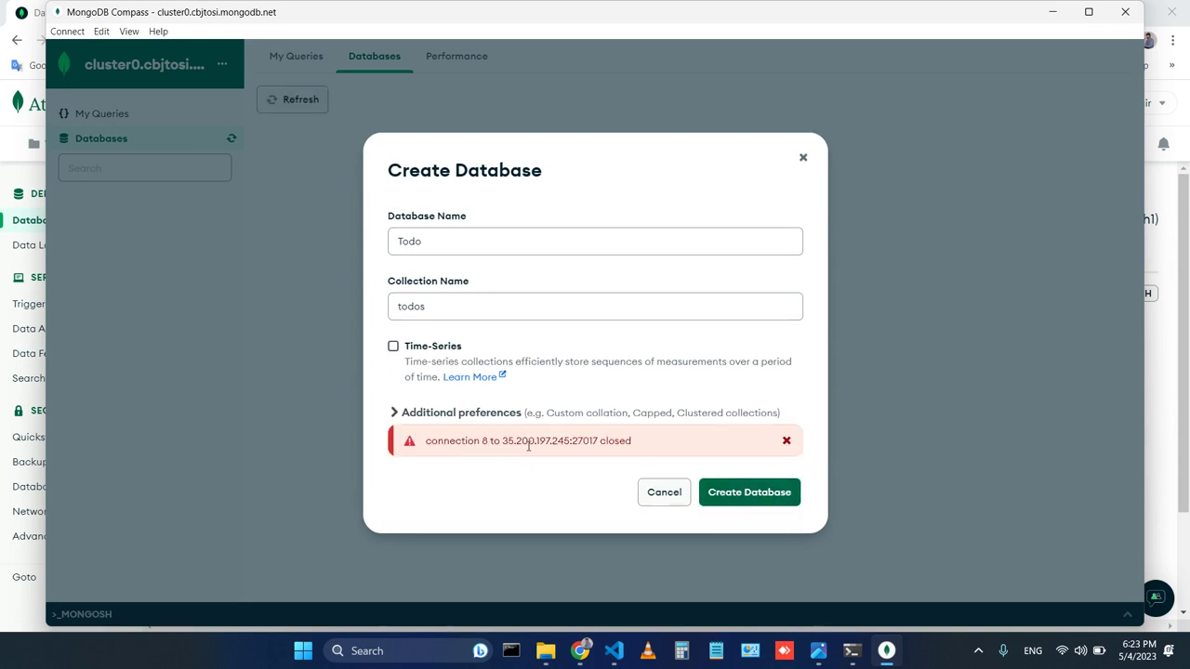
{"action": "left_click", "coordinate": [661, 494]}
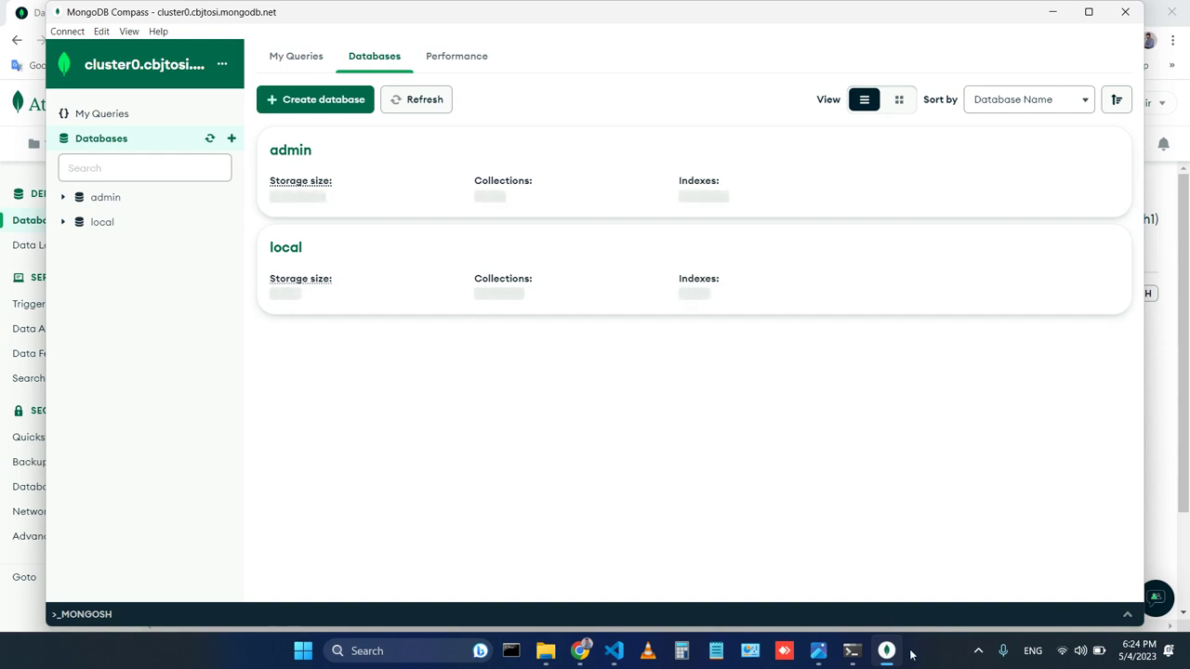
Close the Command Prompt window.
{"action": "mouse_move", "coordinate": [853, 660]}
{"action": "left_click", "coordinate": [854, 532]}
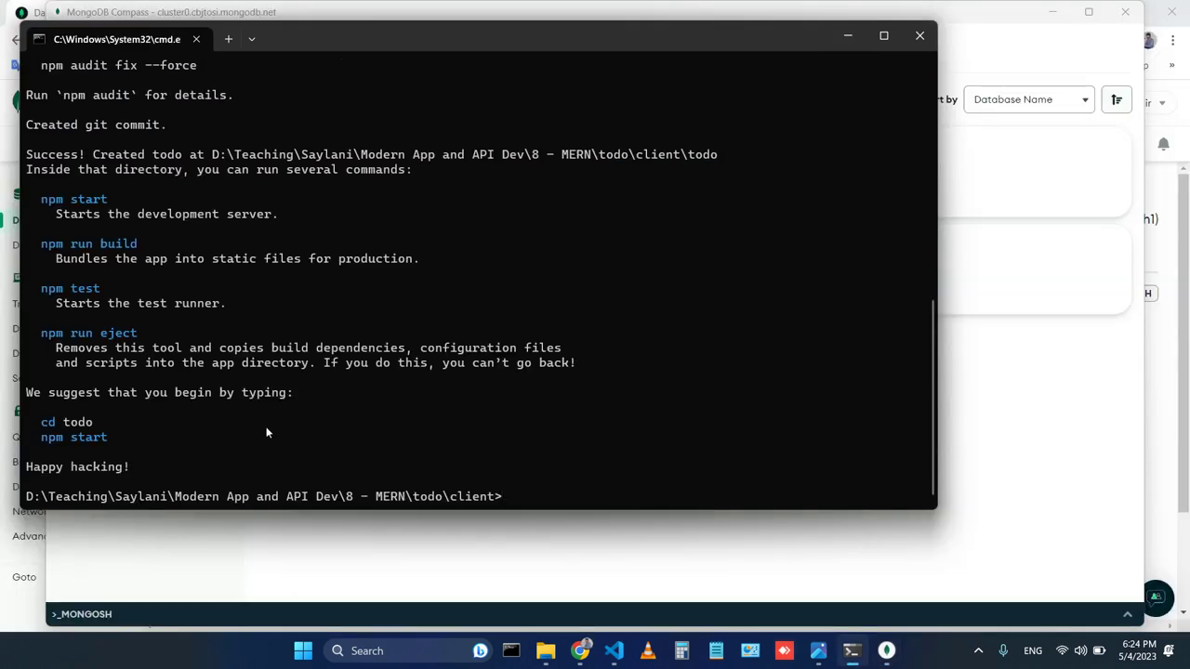
{"action": "left_click", "coordinate": [911, 41]}
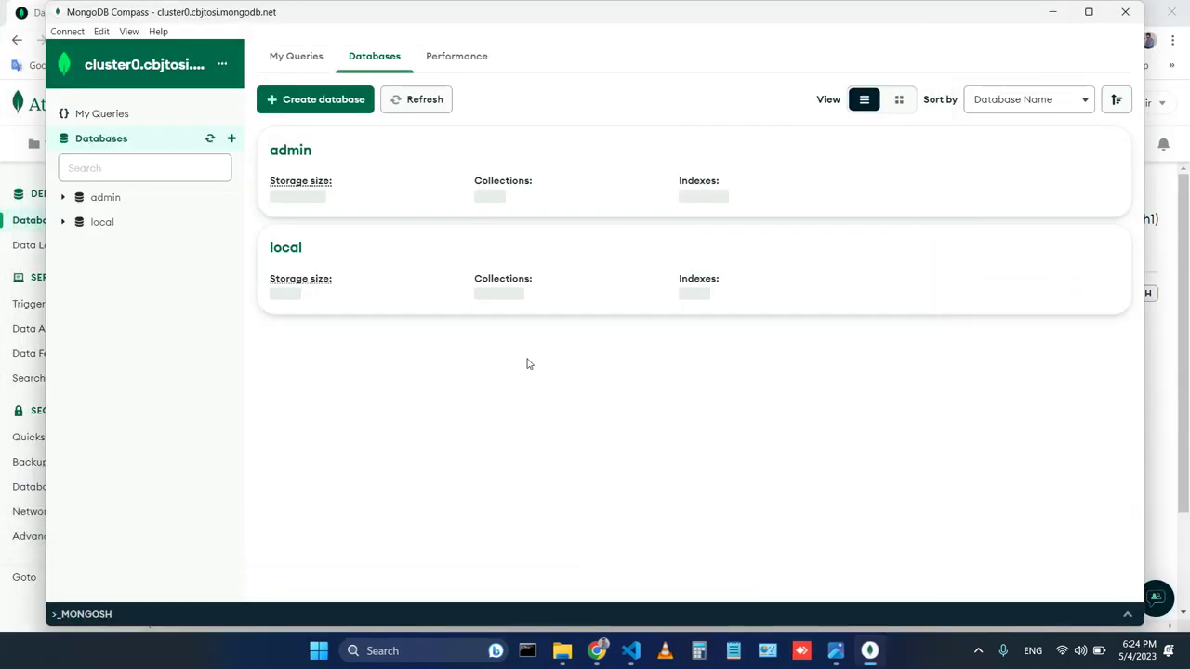
Move all eight app items from client\todo up into the client folder.
{"action": "left_click", "coordinate": [561, 654]}
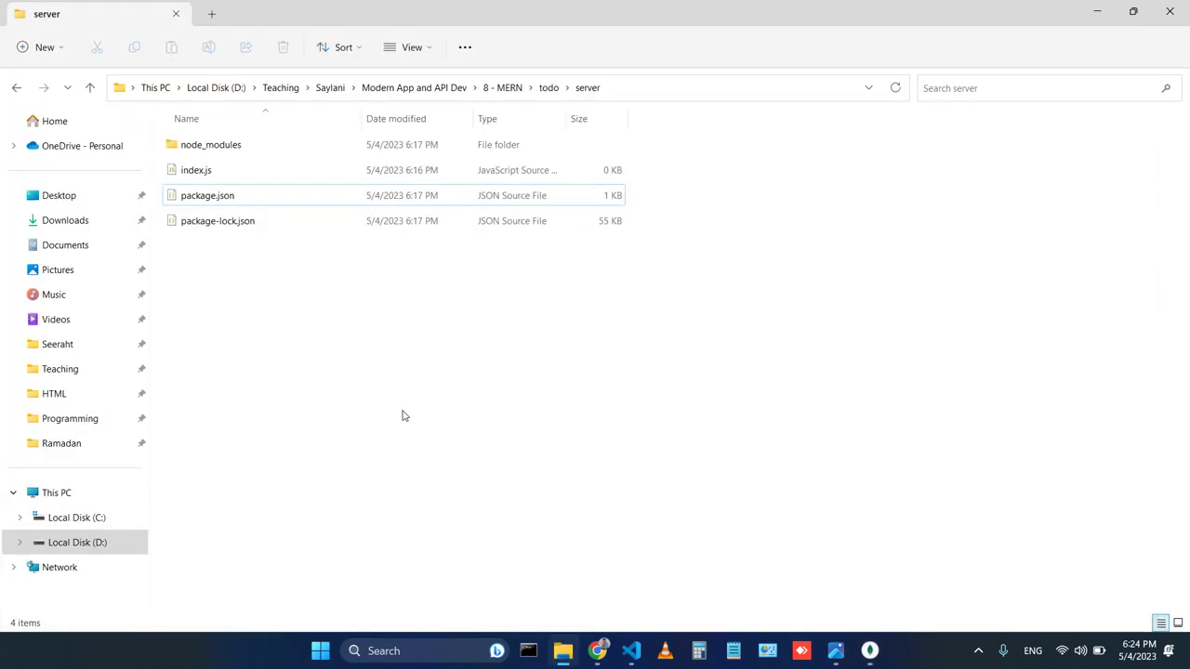
{"action": "left_click", "coordinate": [548, 87]}
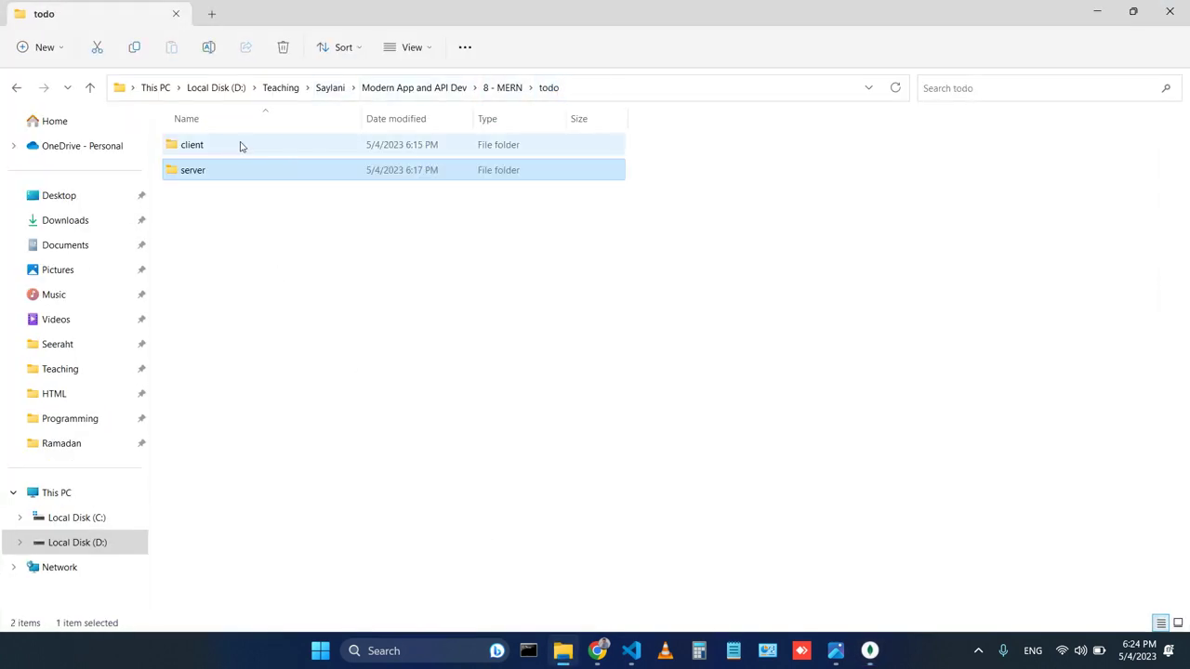
{"action": "double_click", "coordinate": [225, 150]}
{"action": "double_click", "coordinate": [225, 151]}
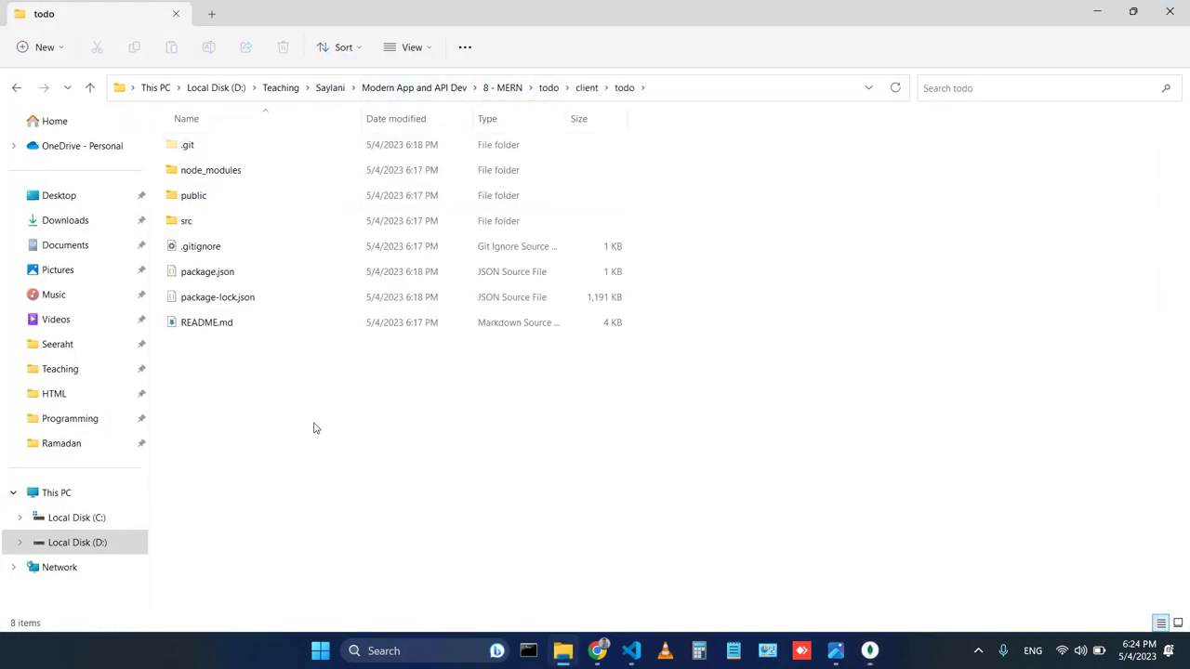
{"action": "key", "text": "ctrl+a"}
{"action": "left_click", "coordinate": [91, 88]}
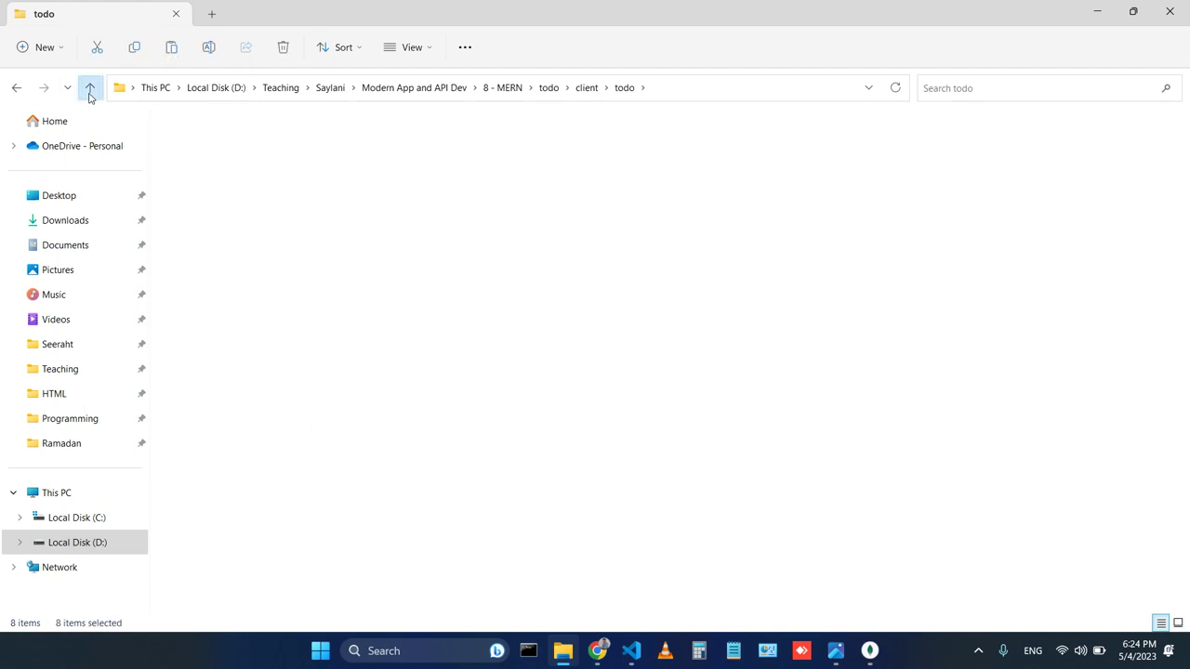
{"action": "key", "text": "ctrl+v"}
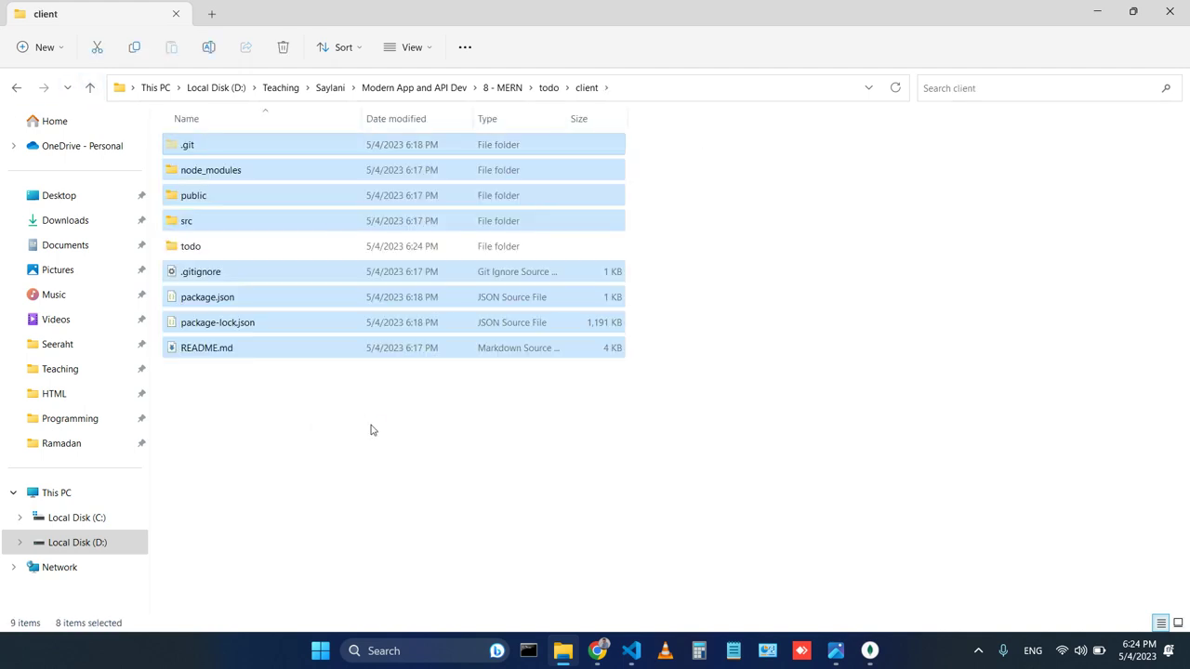
Permanently delete the empty nested todo folder and open the server folder.
{"action": "left_click", "coordinate": [370, 426]}
{"action": "left_click", "coordinate": [208, 257]}
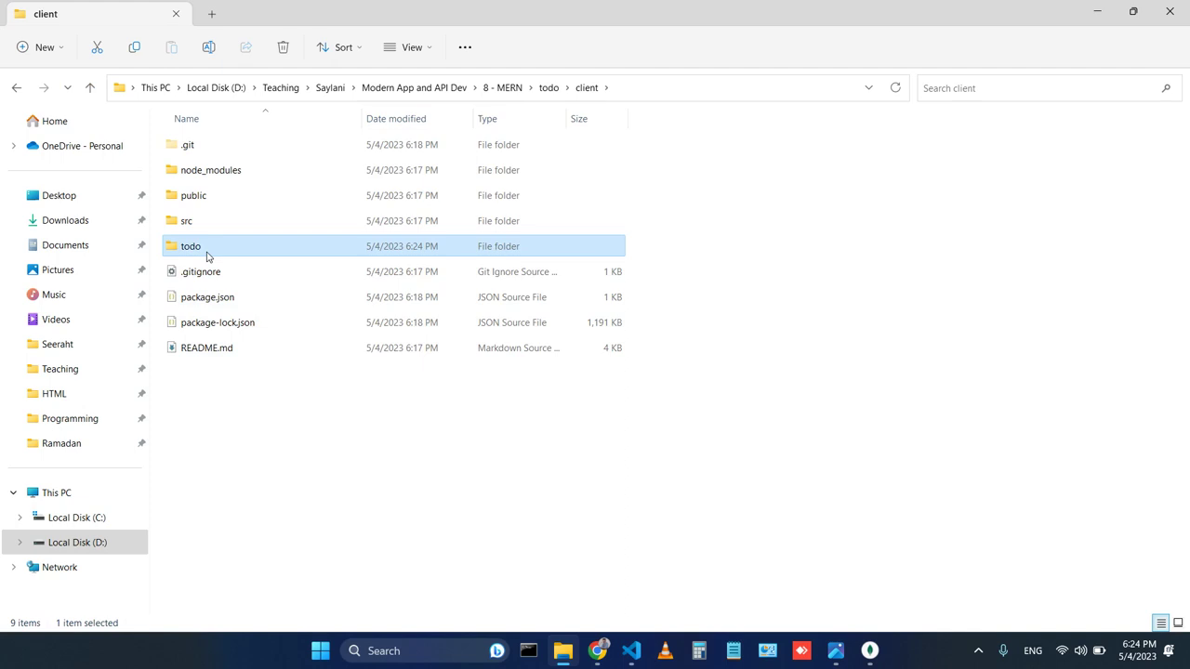
{"action": "key", "text": "shift+Delete"}
{"action": "key", "text": "Return"}
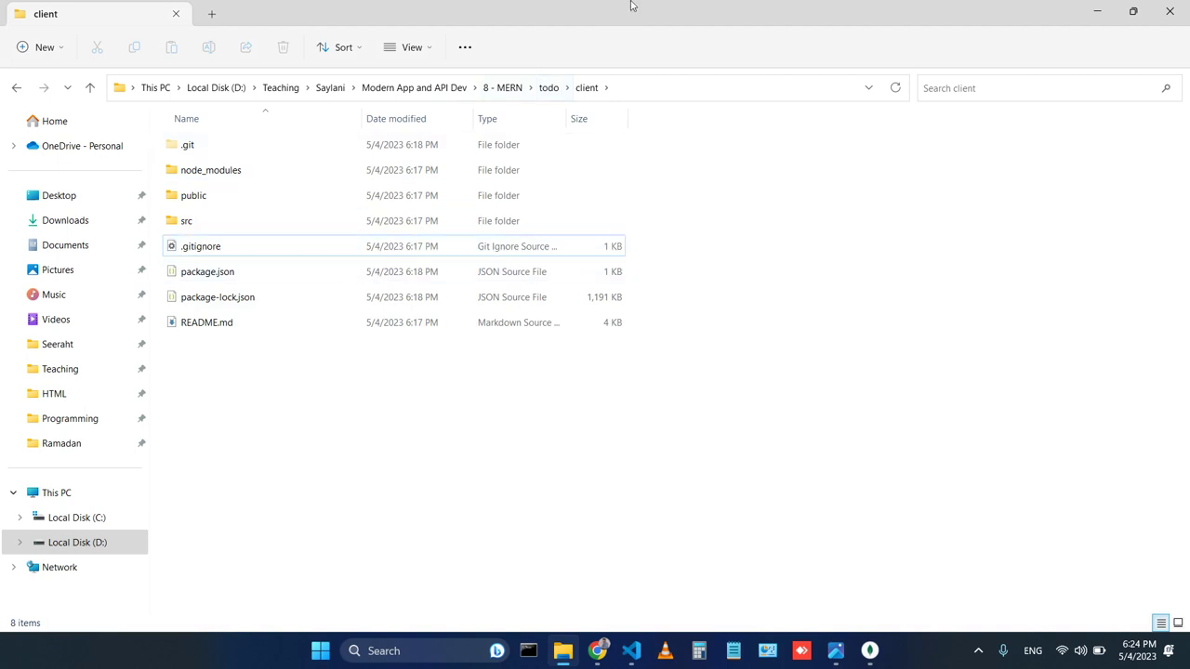
{"action": "left_click", "coordinate": [549, 87]}
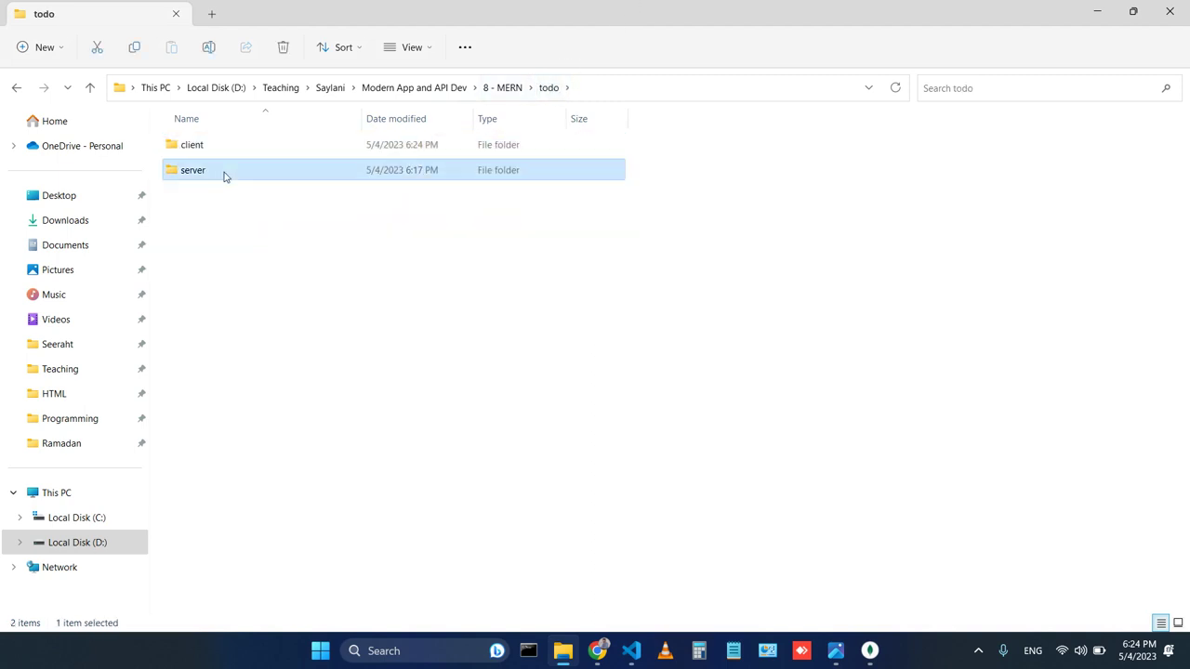
{"action": "double_click", "coordinate": [225, 173]}
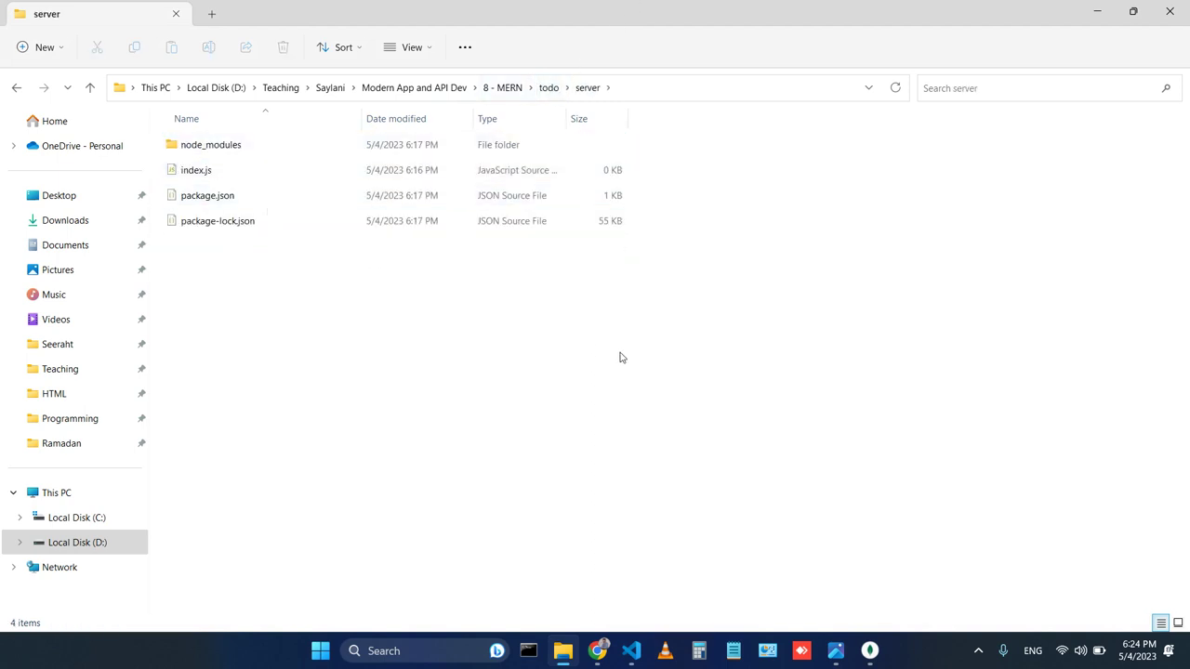
Refresh Cluster0's collections in Atlas, return to Database Deployments, then switch to Compass.
{"action": "left_click", "coordinate": [597, 650]}
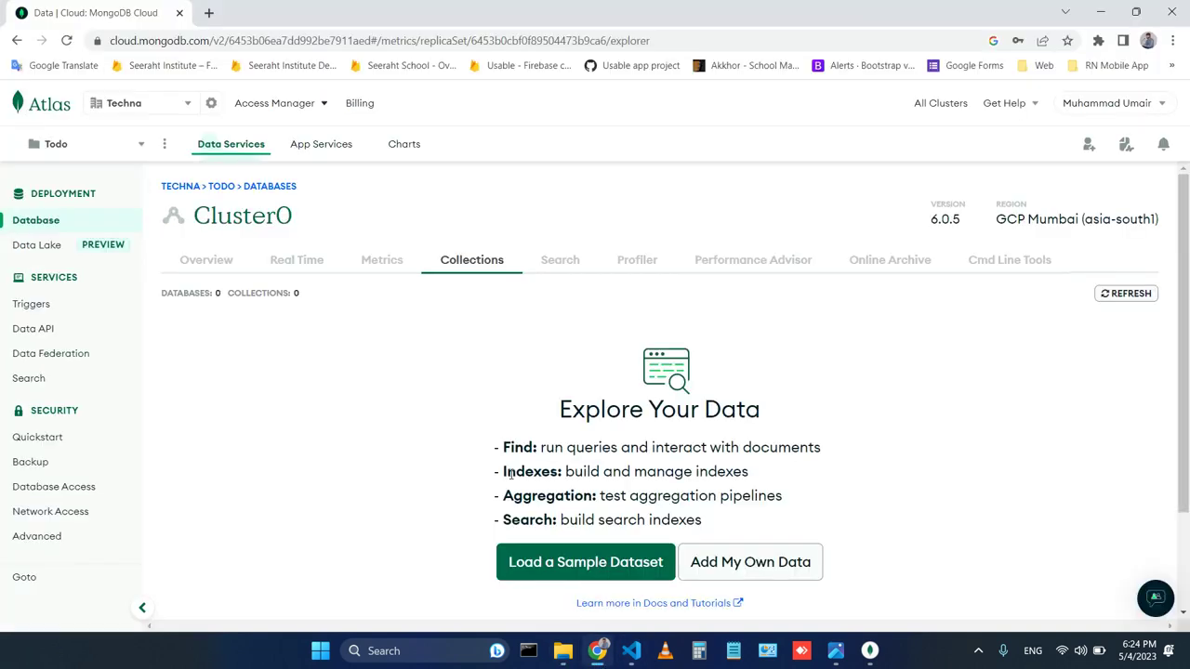
{"action": "scroll", "coordinate": [509, 479], "scroll_direction": "down", "scroll_amount": 1}
{"action": "scroll", "coordinate": [510, 479], "scroll_direction": "up", "scroll_amount": 1}
{"action": "left_click", "coordinate": [1132, 297]}
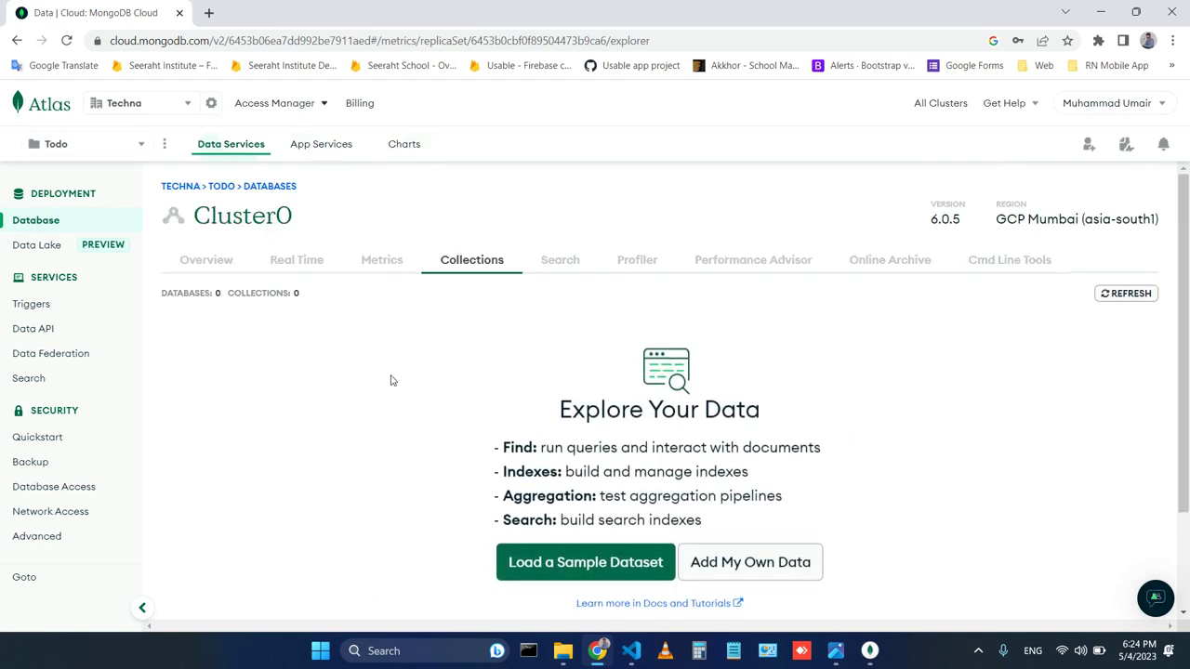
{"action": "scroll", "coordinate": [390, 380], "scroll_direction": "down", "scroll_amount": 1}
{"action": "left_click", "coordinate": [207, 247]}
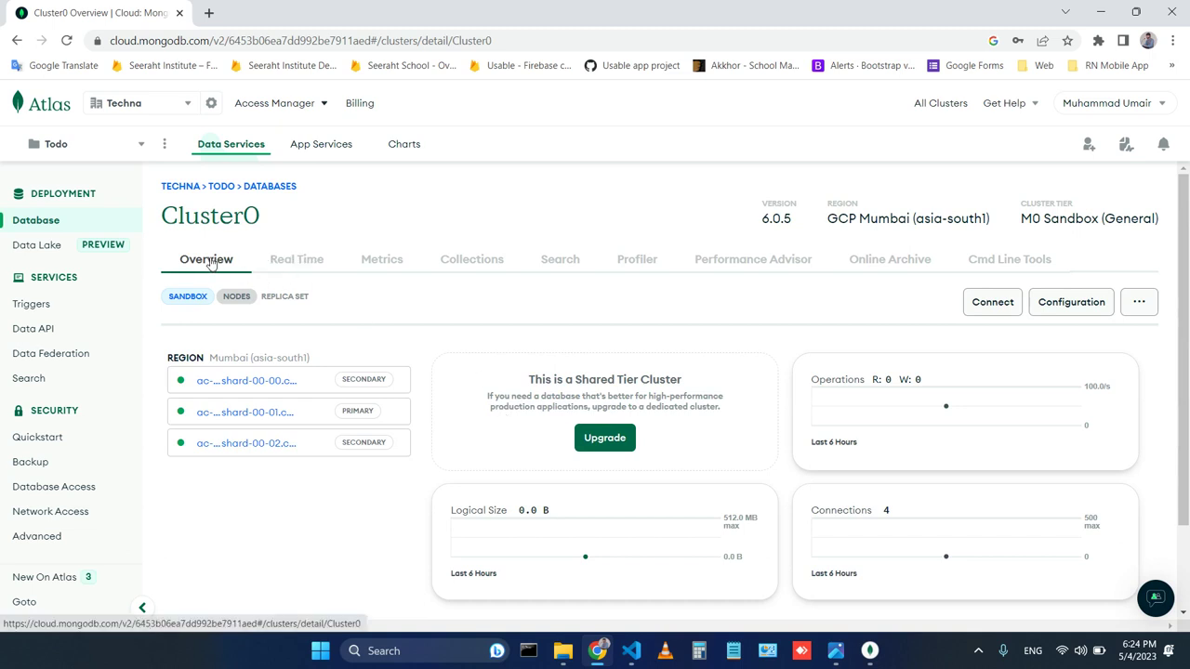
{"action": "left_click", "coordinate": [272, 187]}
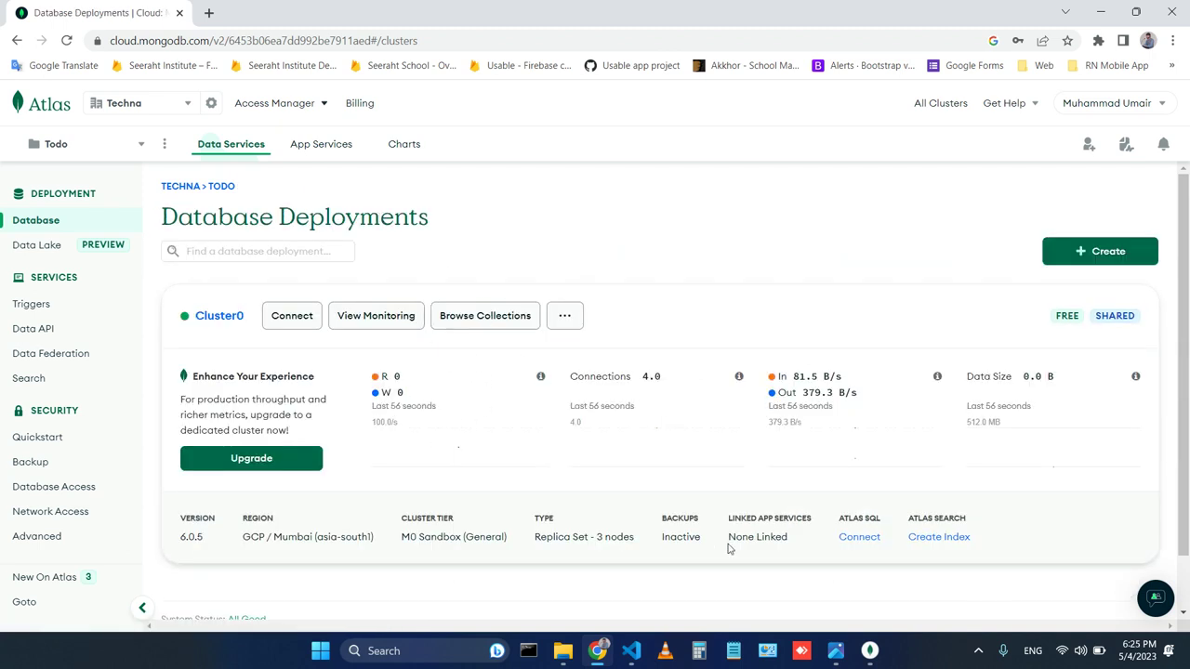
{"action": "left_click", "coordinate": [869, 651]}
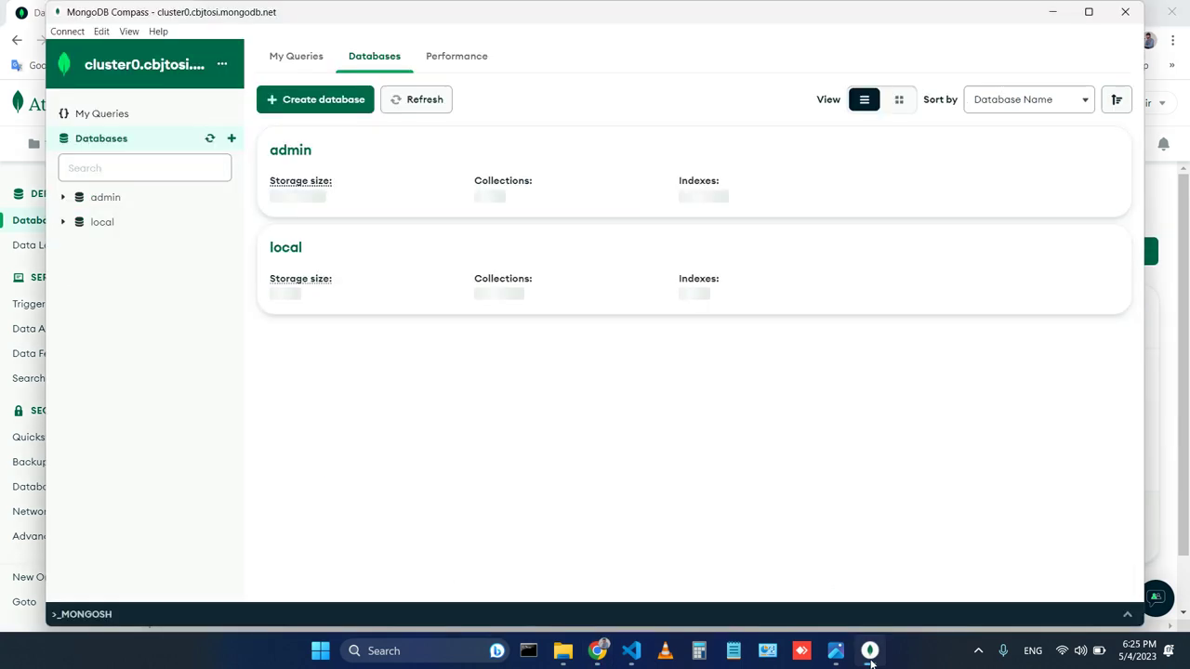
Refresh and maximize Compass, then inspect the existing admin and local databases.
{"action": "left_click", "coordinate": [402, 104]}
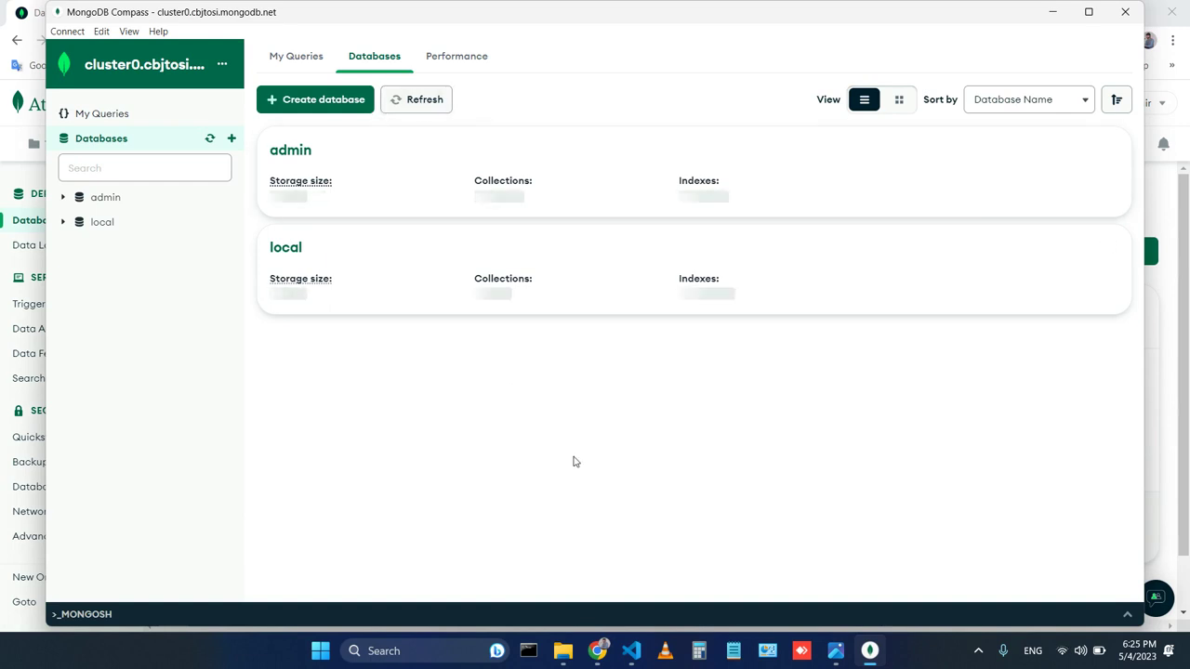
{"action": "left_click", "coordinate": [1089, 12]}
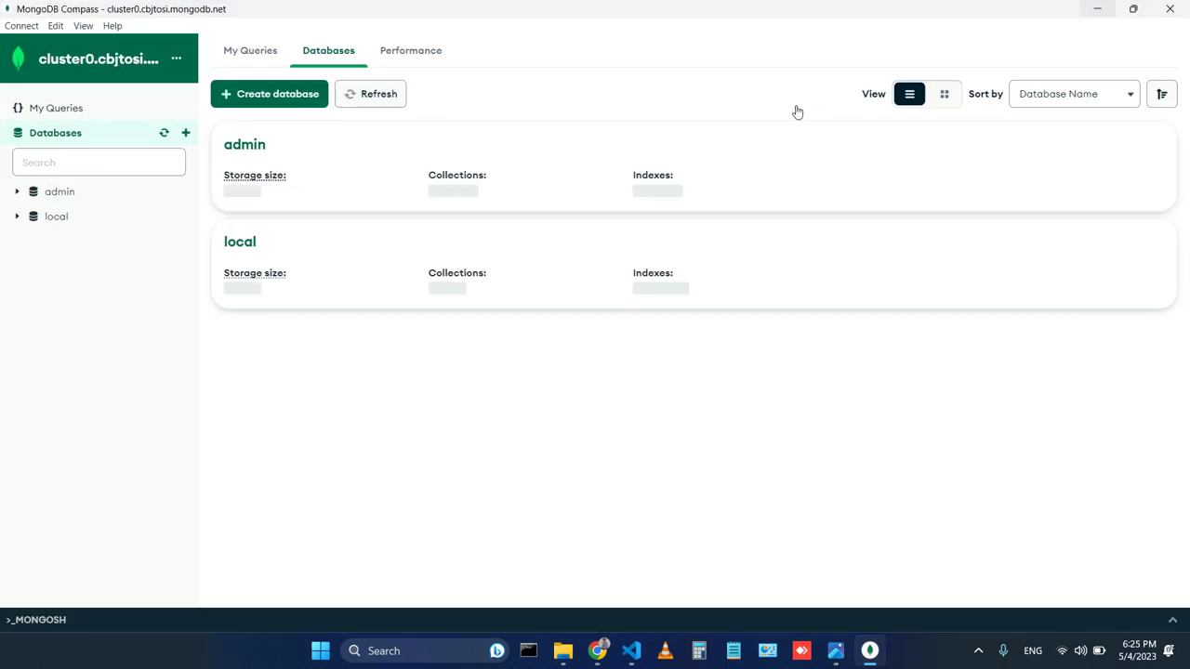
{"action": "left_click", "coordinate": [60, 193]}
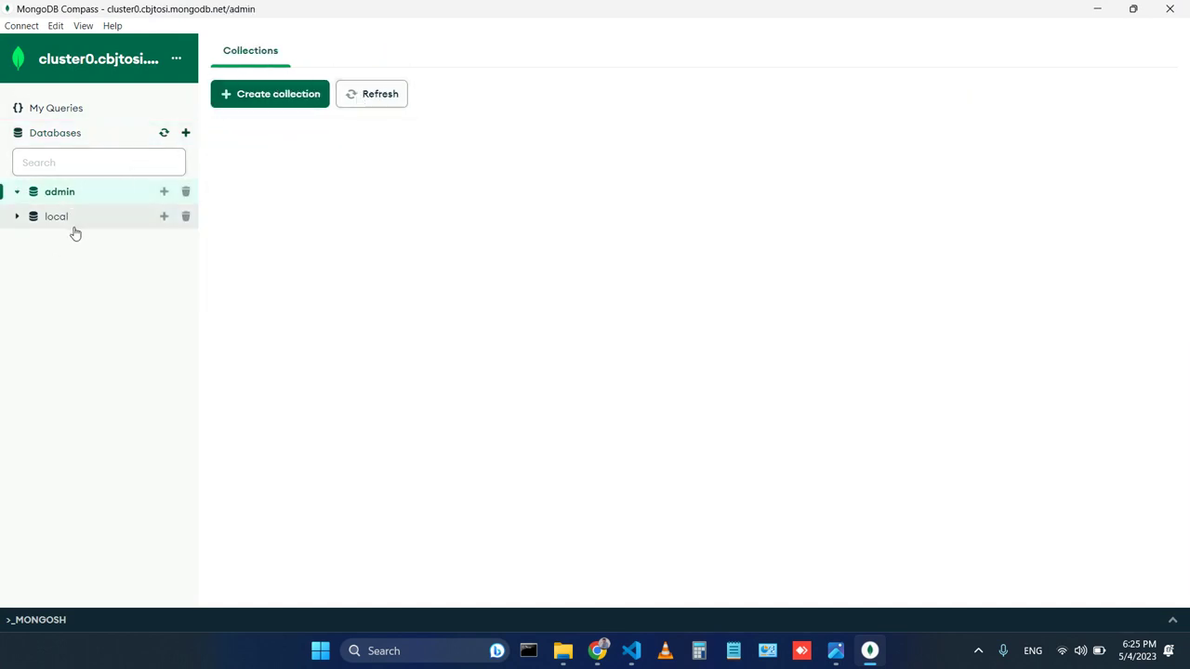
{"action": "left_click", "coordinate": [72, 223]}
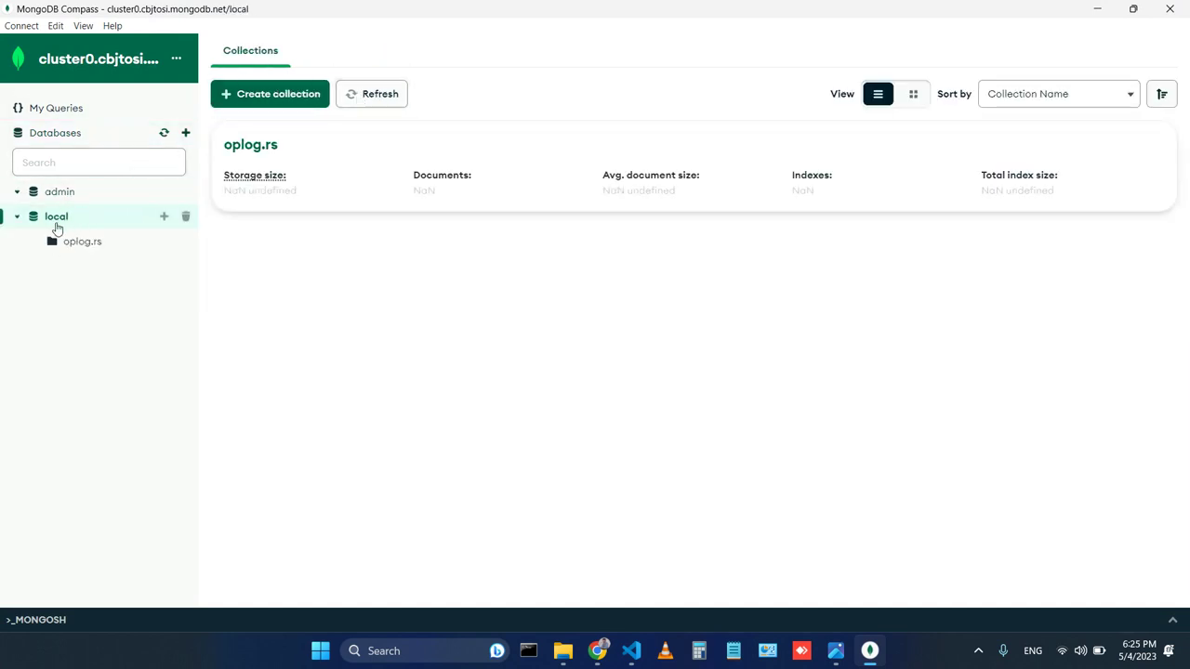
{"action": "left_click", "coordinate": [73, 142]}
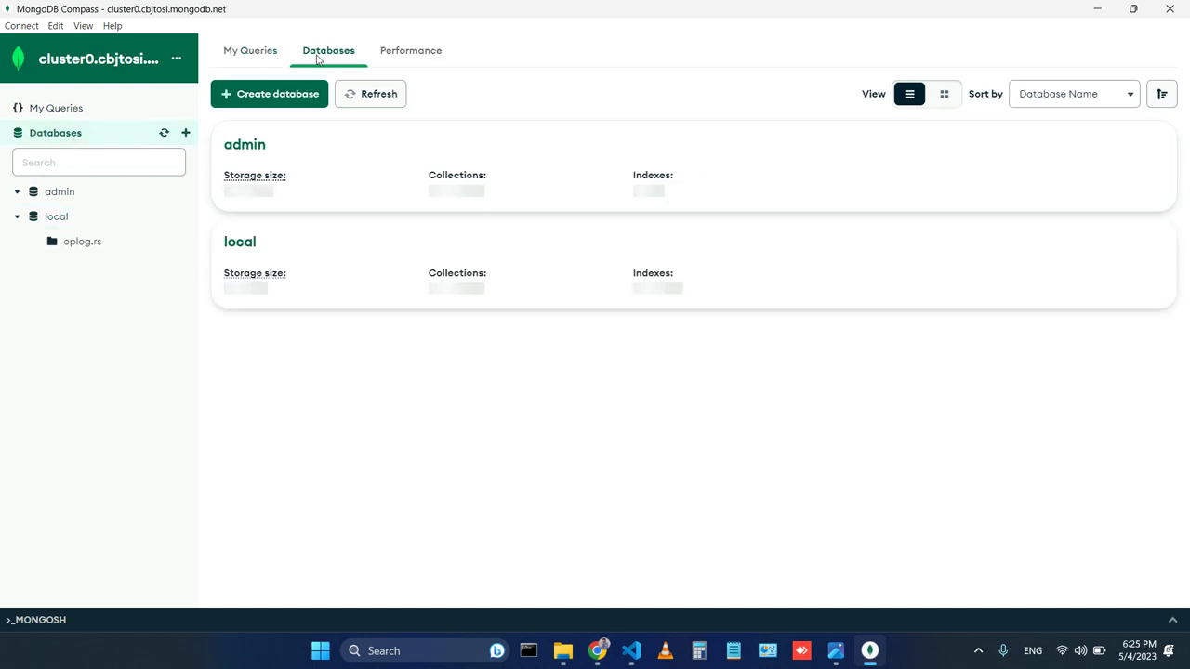
Create a database named todo with a collection named todos.
{"action": "left_click", "coordinate": [302, 95]}
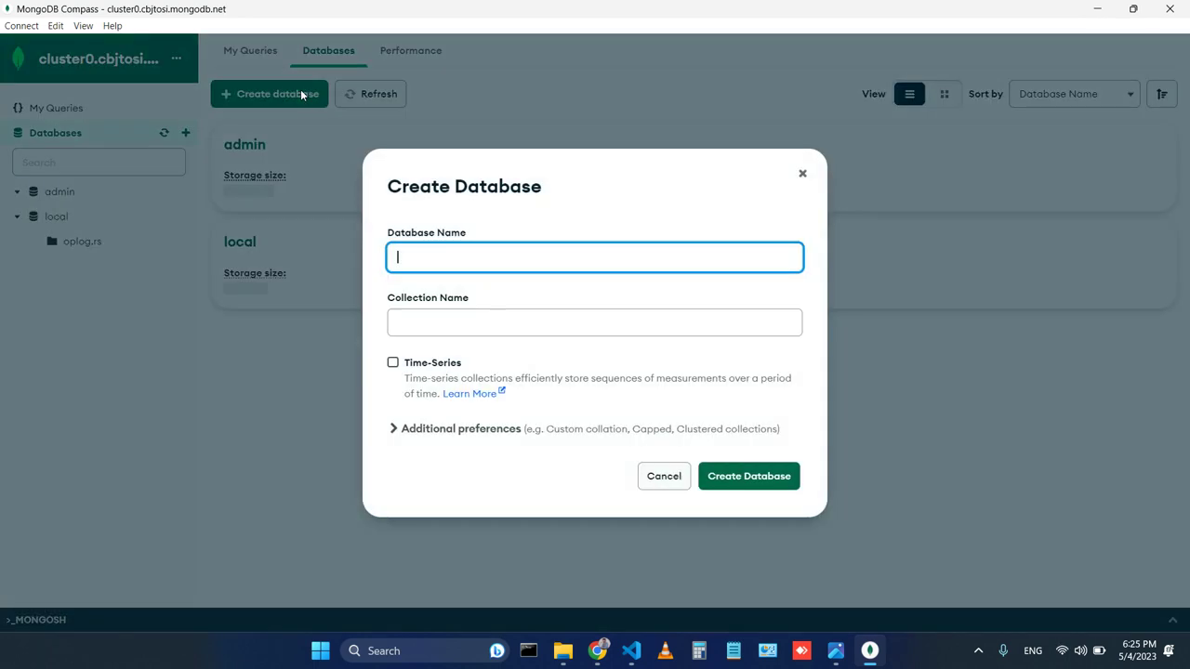
{"action": "left_click", "coordinate": [538, 252]}
{"action": "type", "text": "todo"}
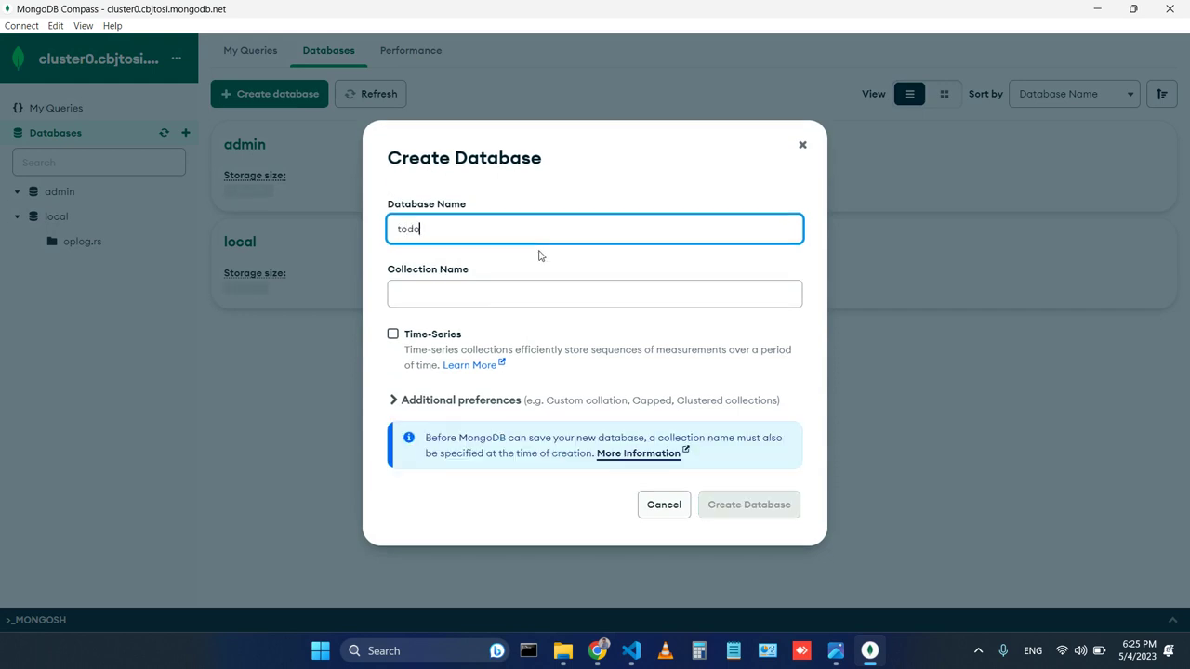
{"action": "key", "text": "Tab"}
{"action": "type", "text": "todos"}
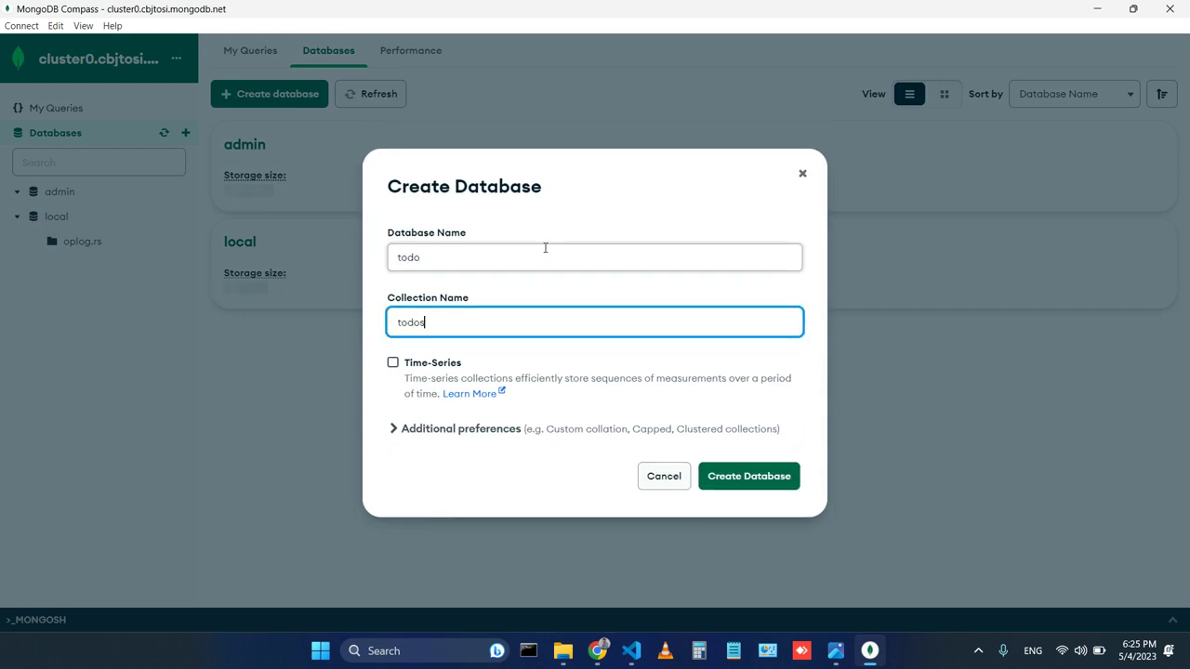
{"action": "left_click", "coordinate": [750, 479]}
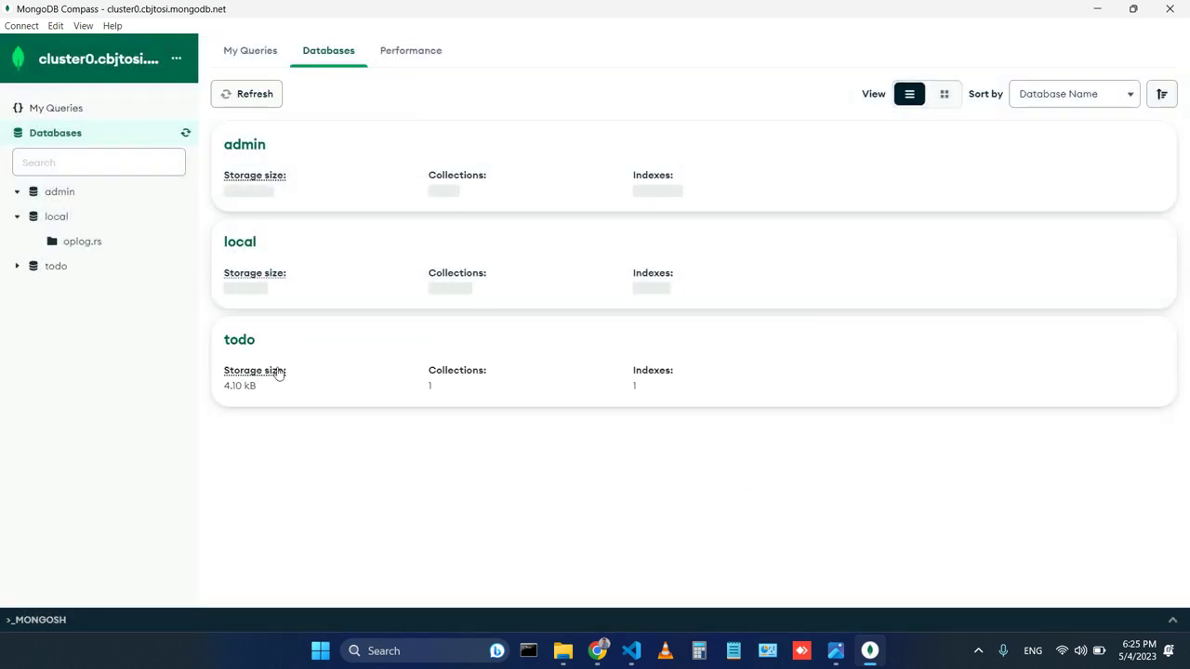
Open the todos collection in the todo database and show its ADD DATA options.
{"action": "mouse_move", "coordinate": [284, 359]}
{"action": "left_click", "coordinate": [259, 348]}
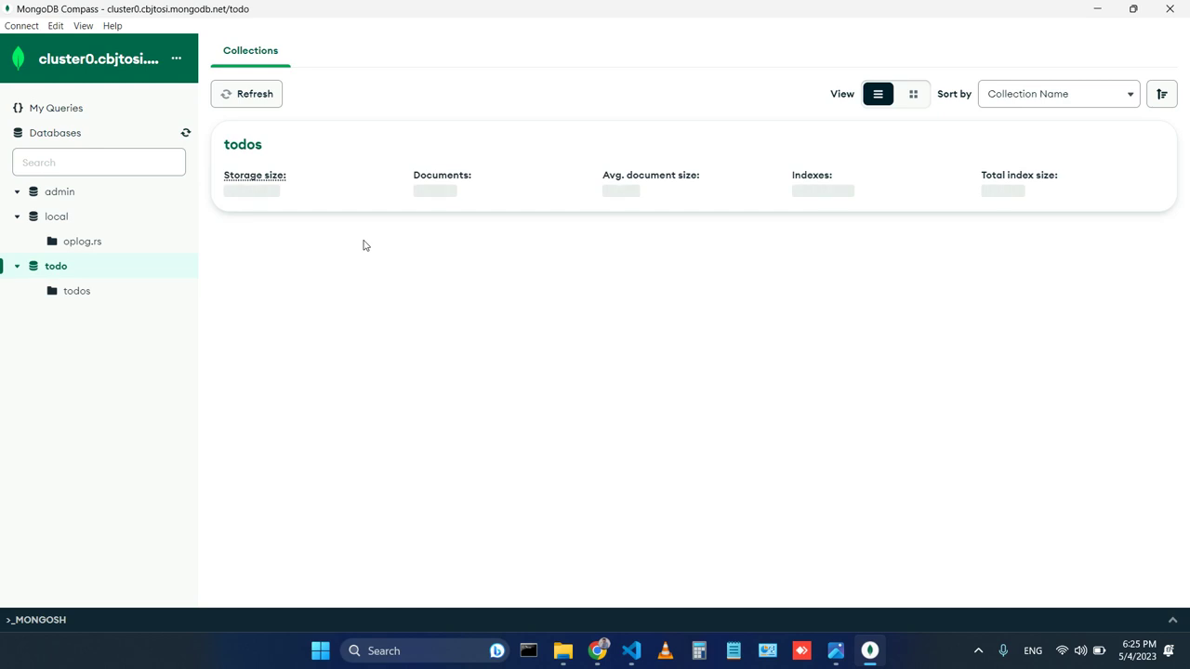
{"action": "left_click", "coordinate": [265, 146]}
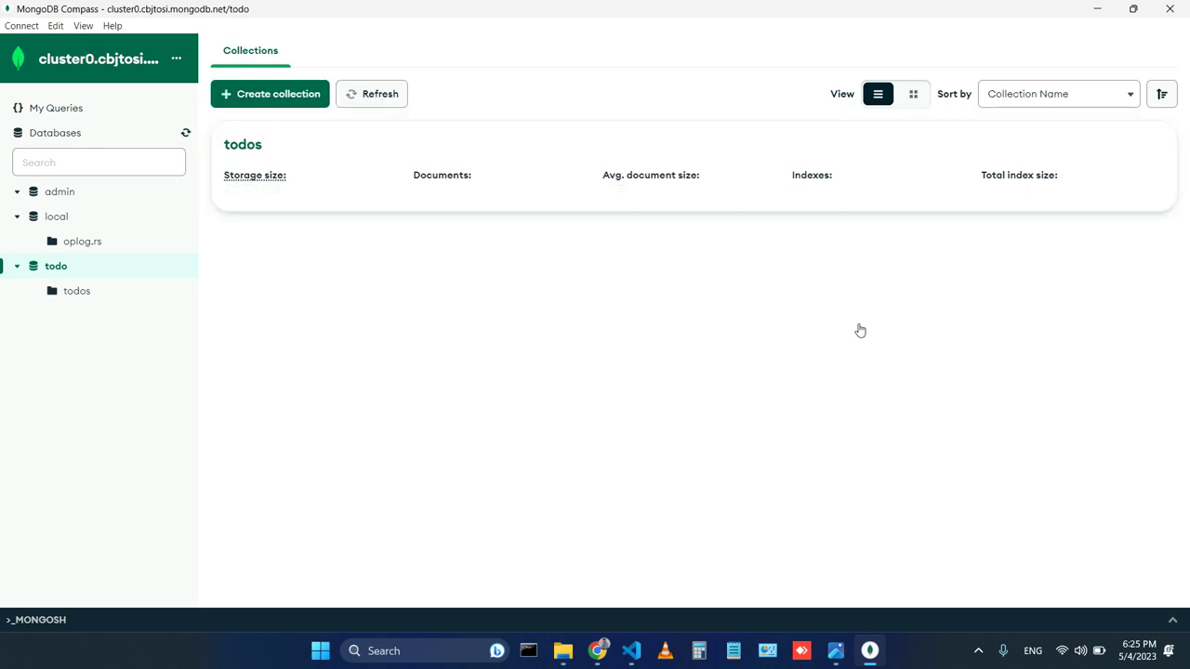
{"action": "left_click", "coordinate": [876, 205]}
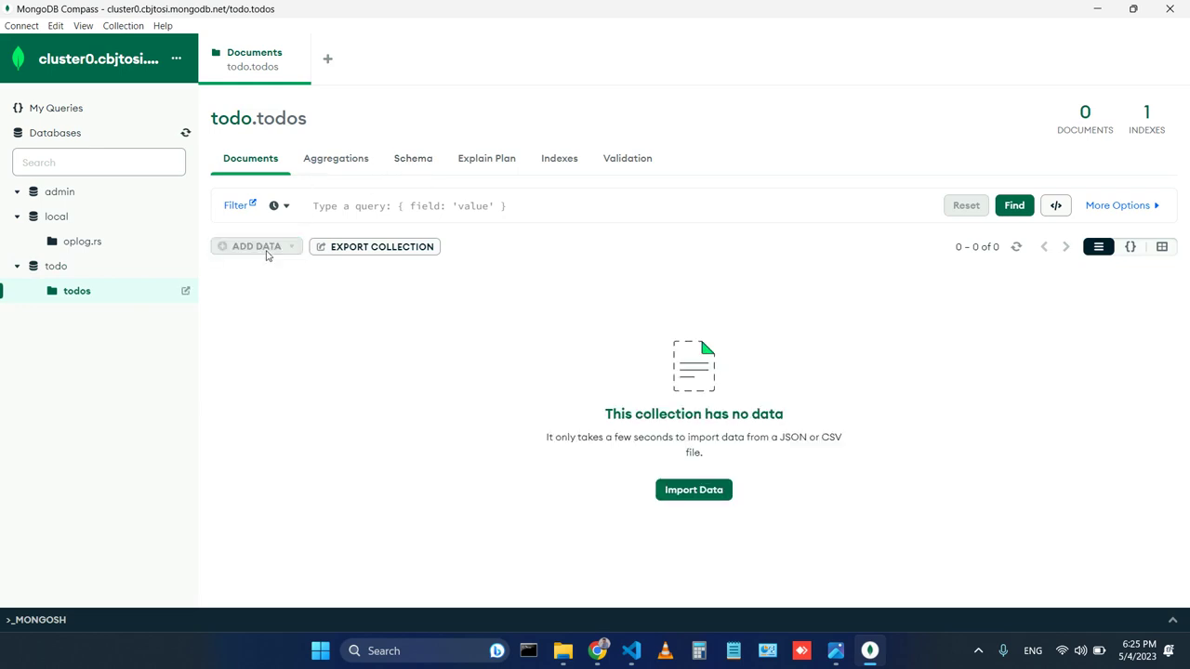
{"action": "mouse_move", "coordinate": [294, 247]}
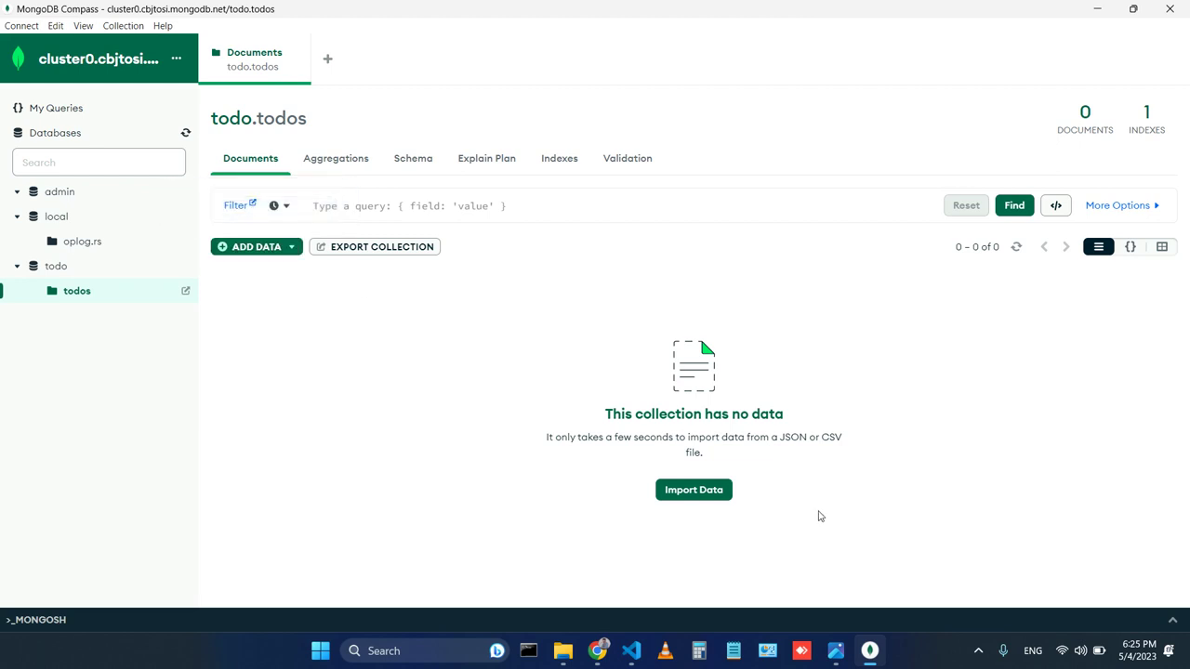
{"action": "left_click", "coordinate": [277, 249]}
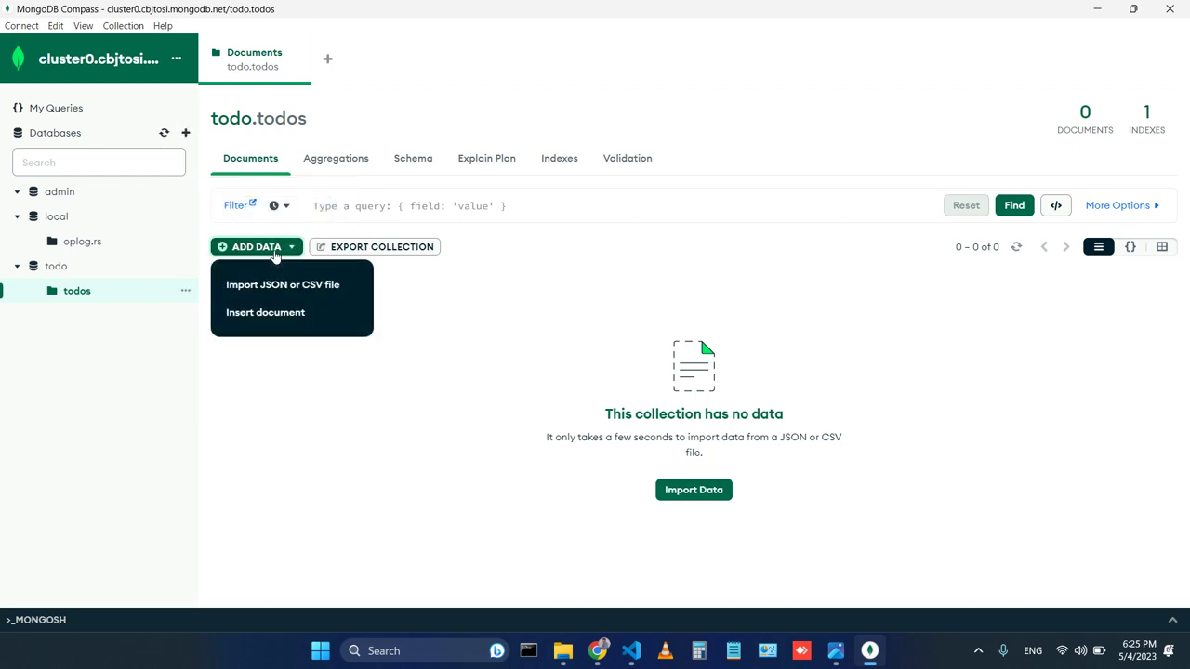
Draft a new document with title "Todo title", location "Location" and a description field.
{"action": "left_click", "coordinate": [310, 318]}
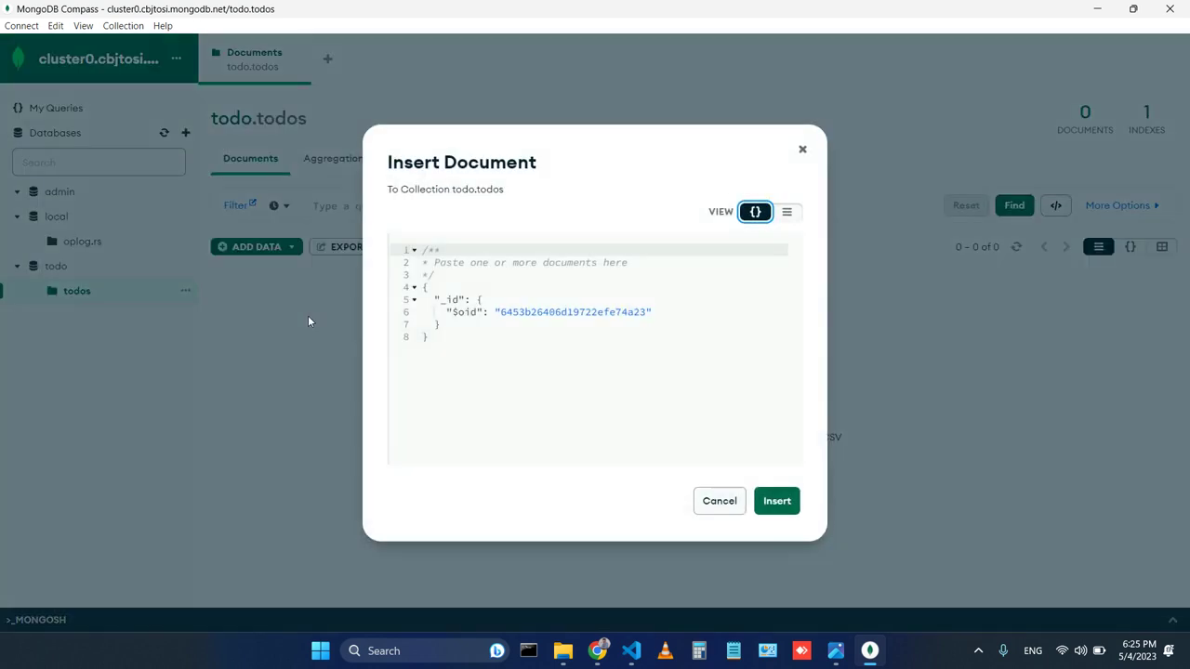
{"action": "left_click", "coordinate": [670, 315]}
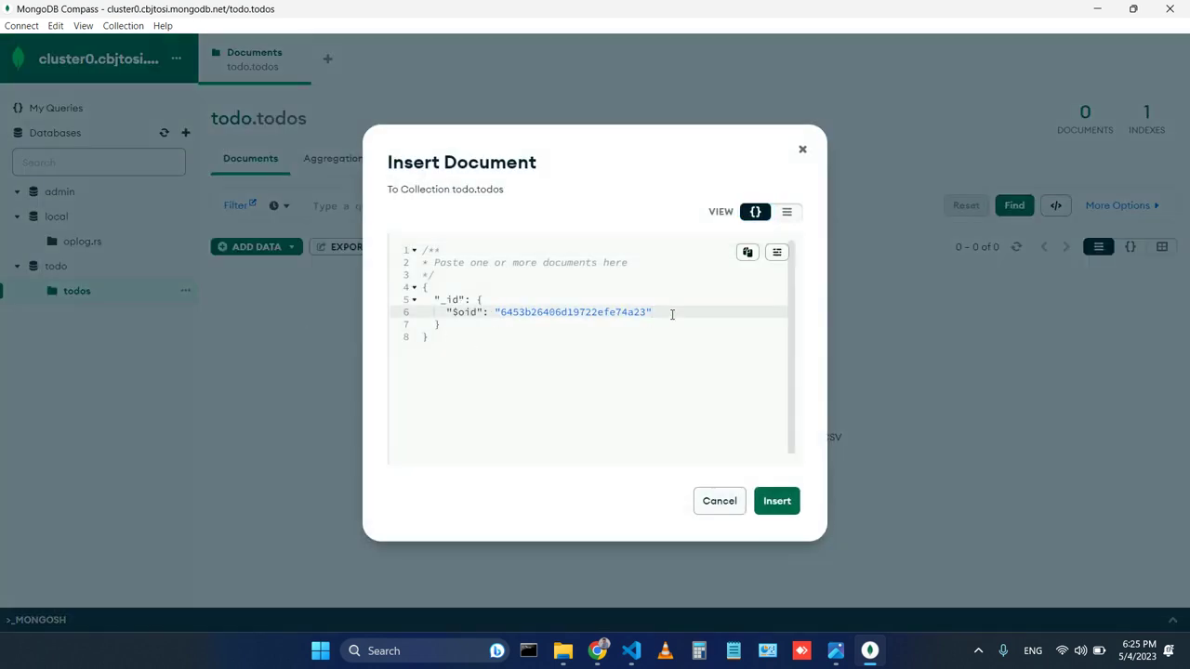
{"action": "type", "text": ",\""}
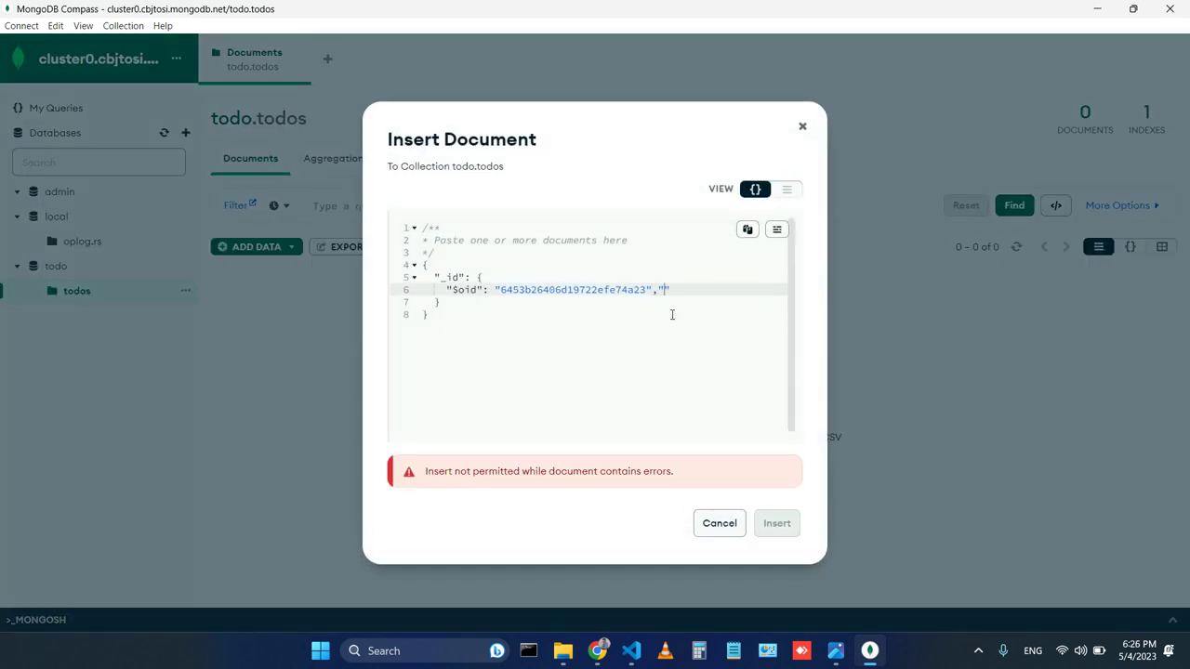
{"action": "key", "text": "Return"}
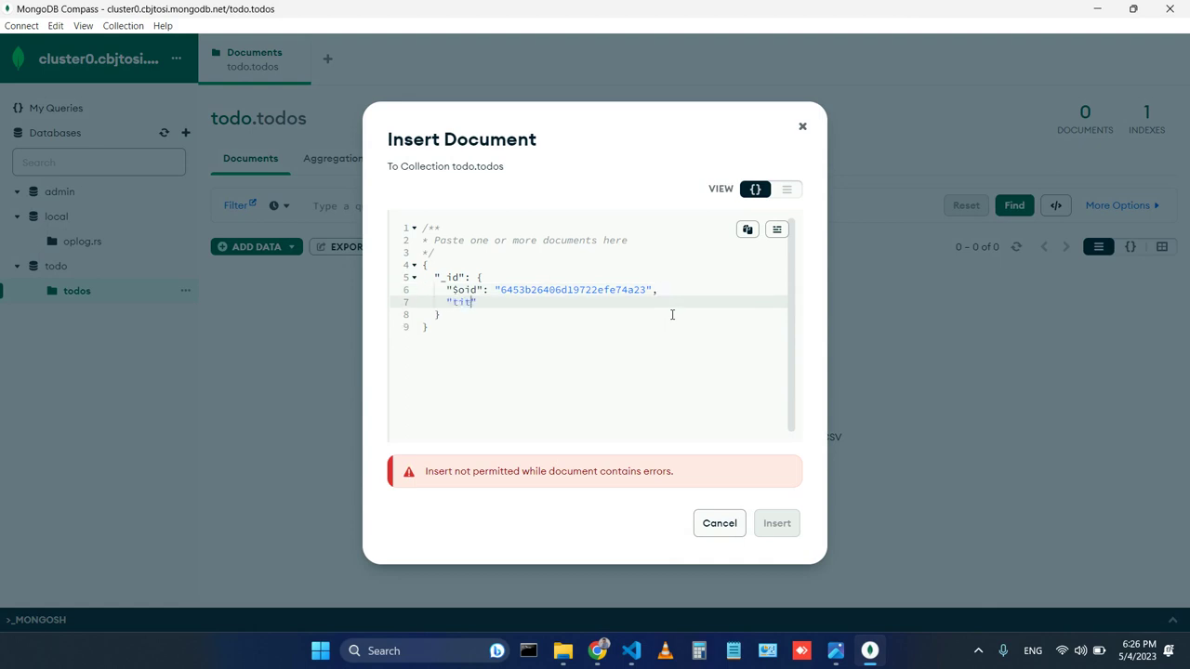
{"action": "type", "text": "title\":\"Todo title\""}
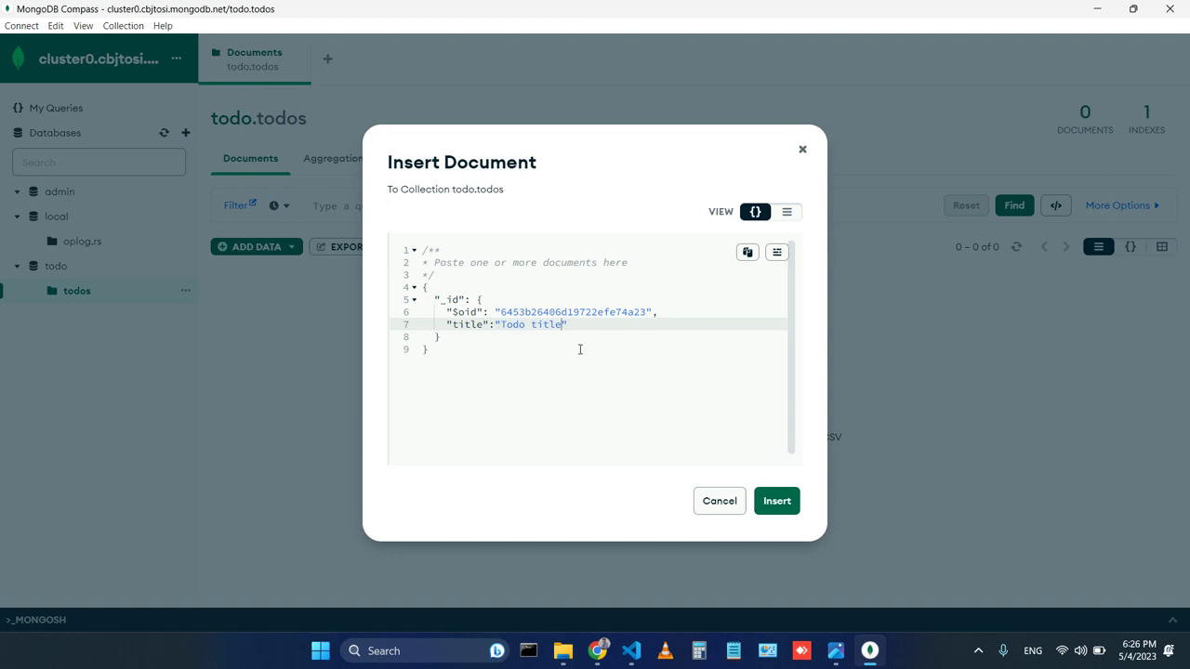
{"action": "type", "text": ","}
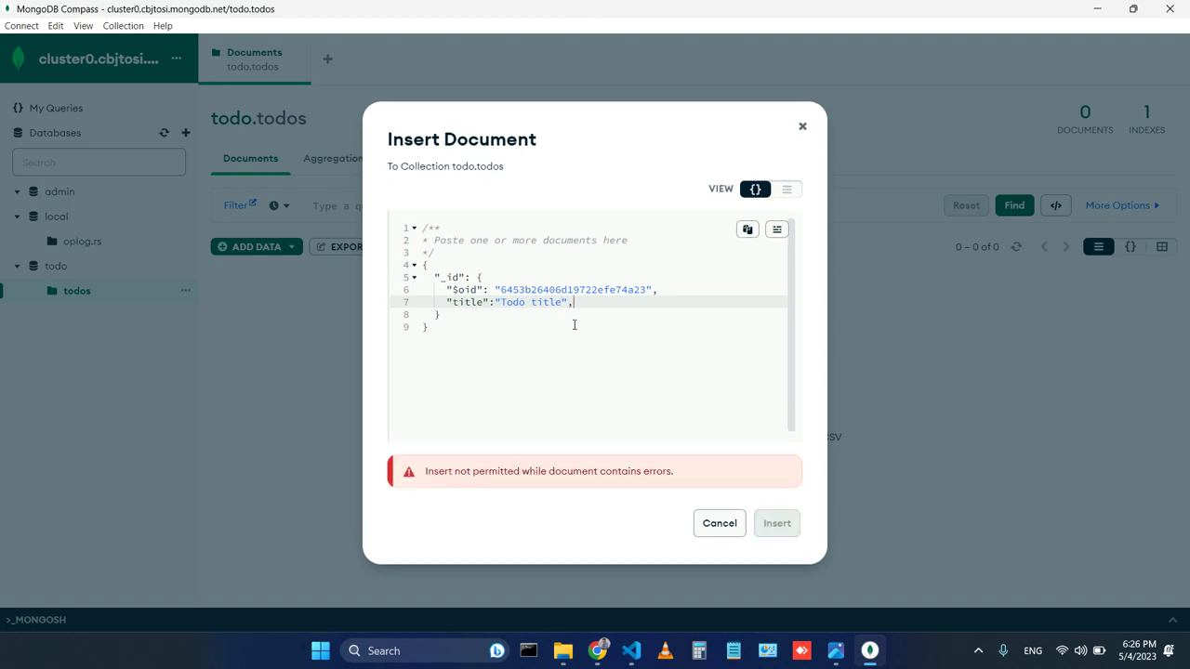
{"action": "key", "text": "Return"}
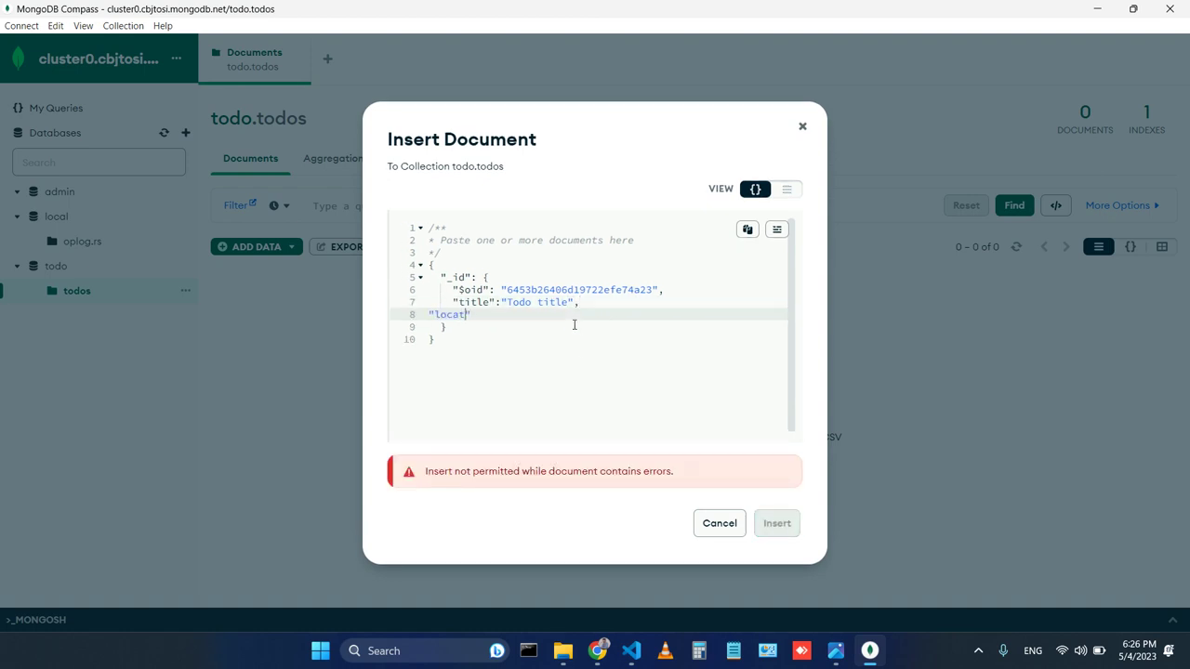
{"action": "type", "text": "\"location\":\"\""}
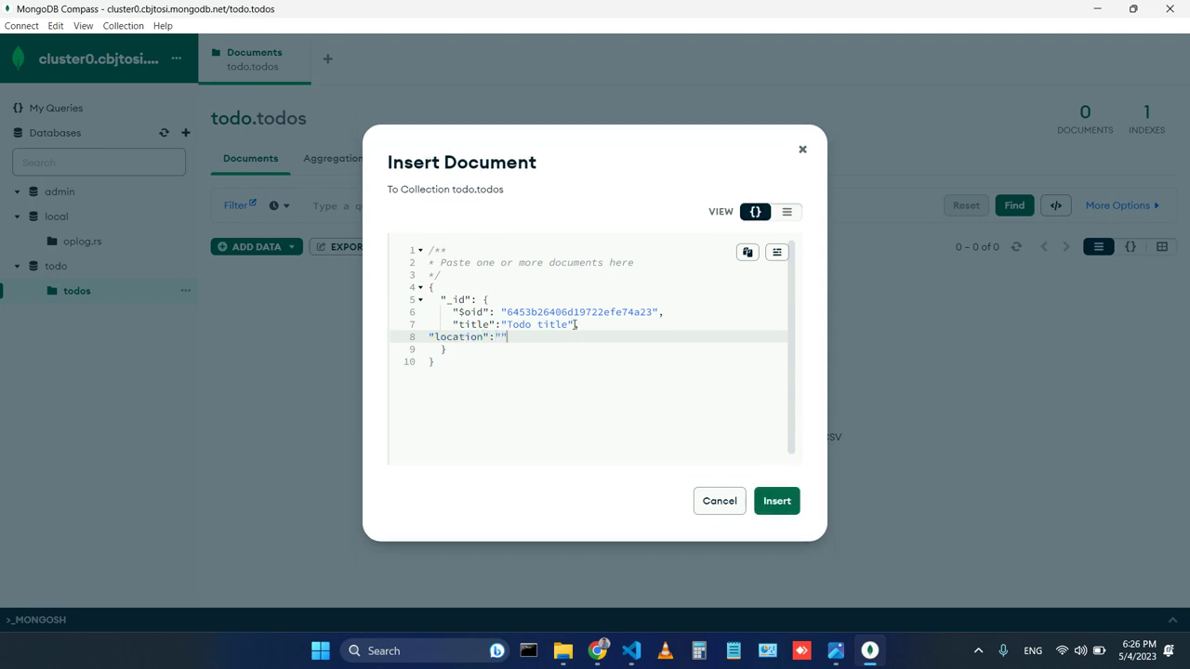
{"action": "type", "text": "Location,"}
{"action": "key", "text": "Return"}
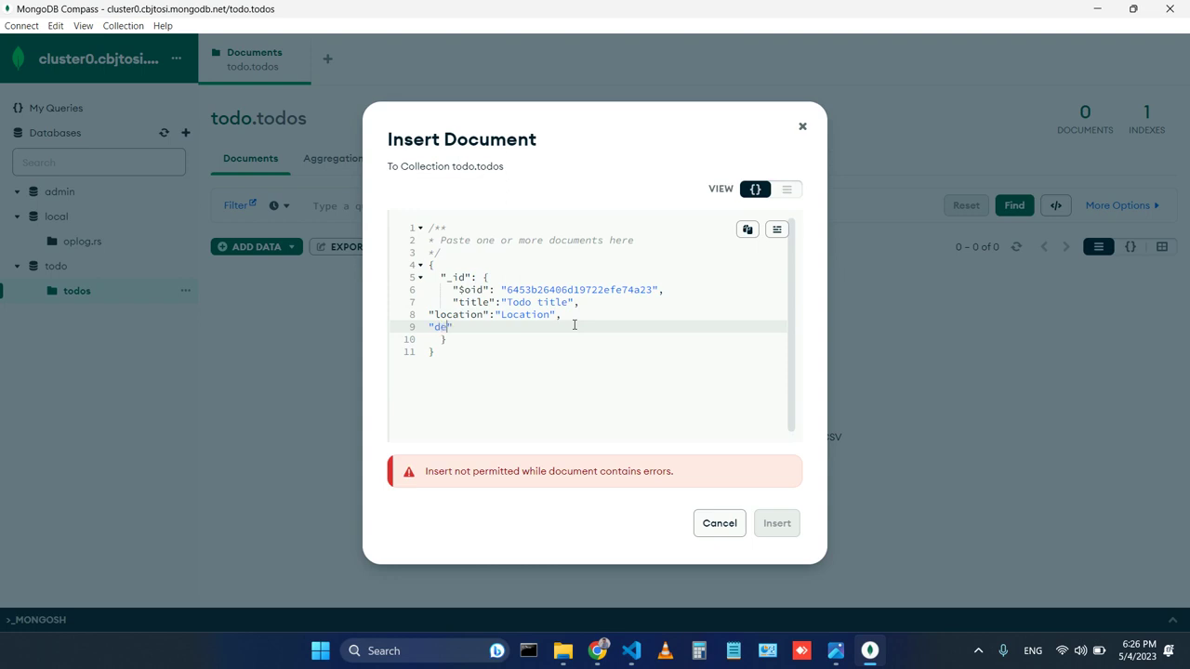
{"action": "type", "text": "\"description\":\"Todo description"}
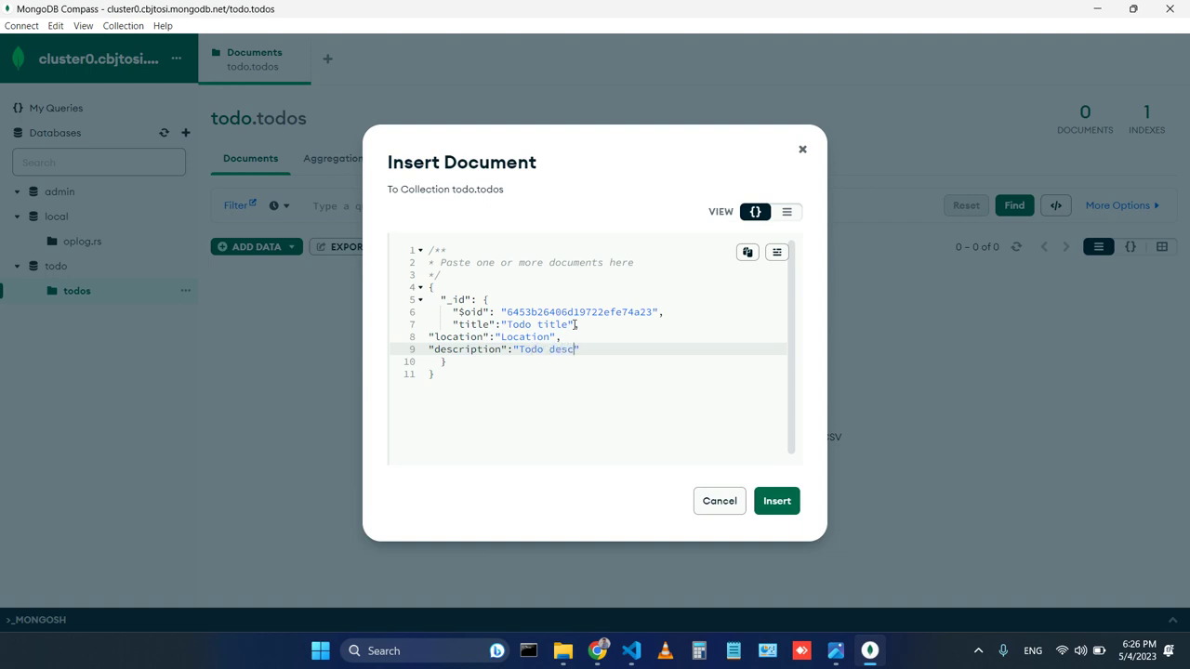
Try inserting the drafted document, select its text, then cancel the failed insert.
{"action": "left_click", "coordinate": [784, 501]}
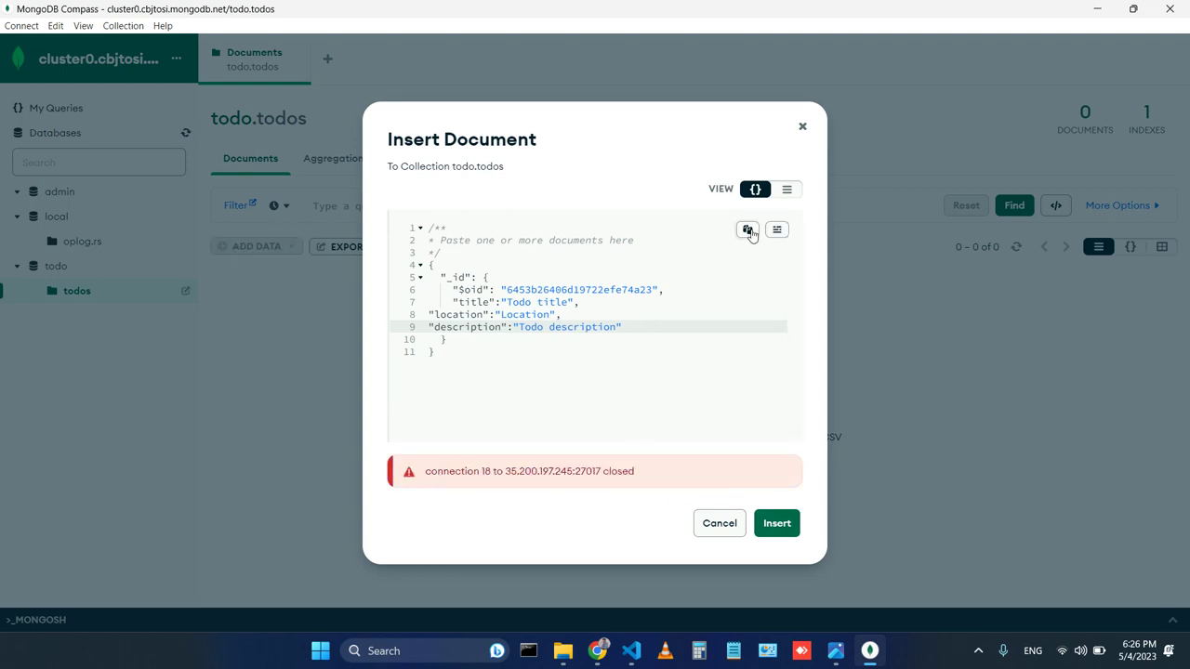
{"action": "left_click", "coordinate": [611, 355]}
{"action": "key", "text": "ctrl+a"}
{"action": "key", "text": "ctrl+c"}
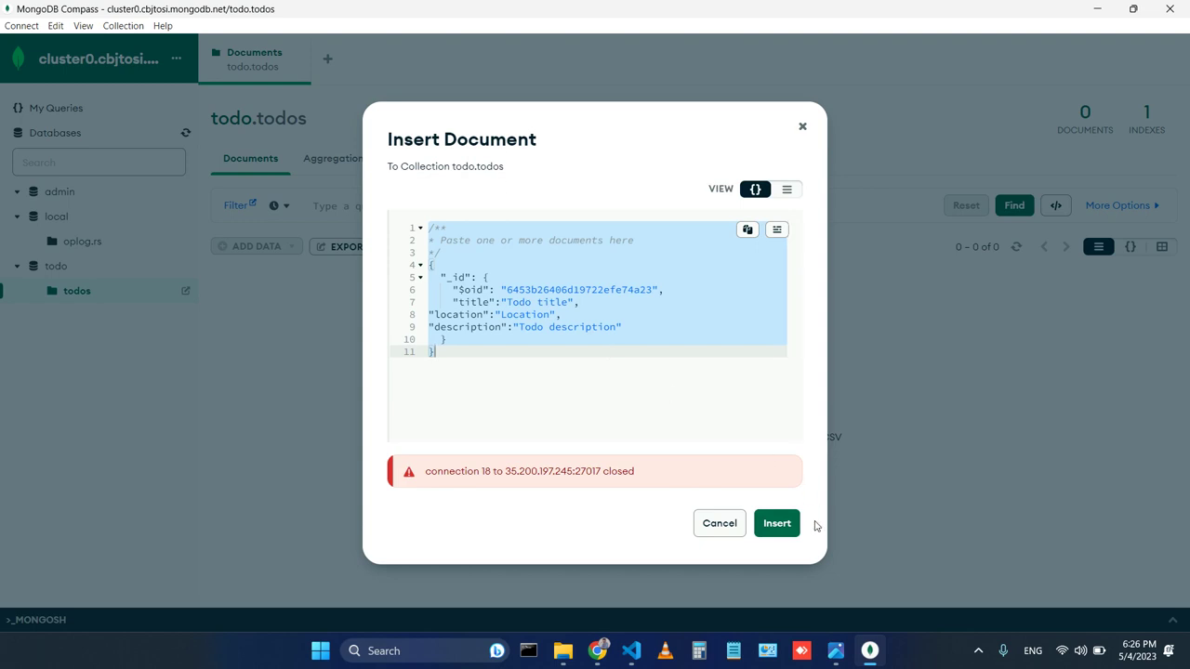
{"action": "left_click", "coordinate": [779, 526]}
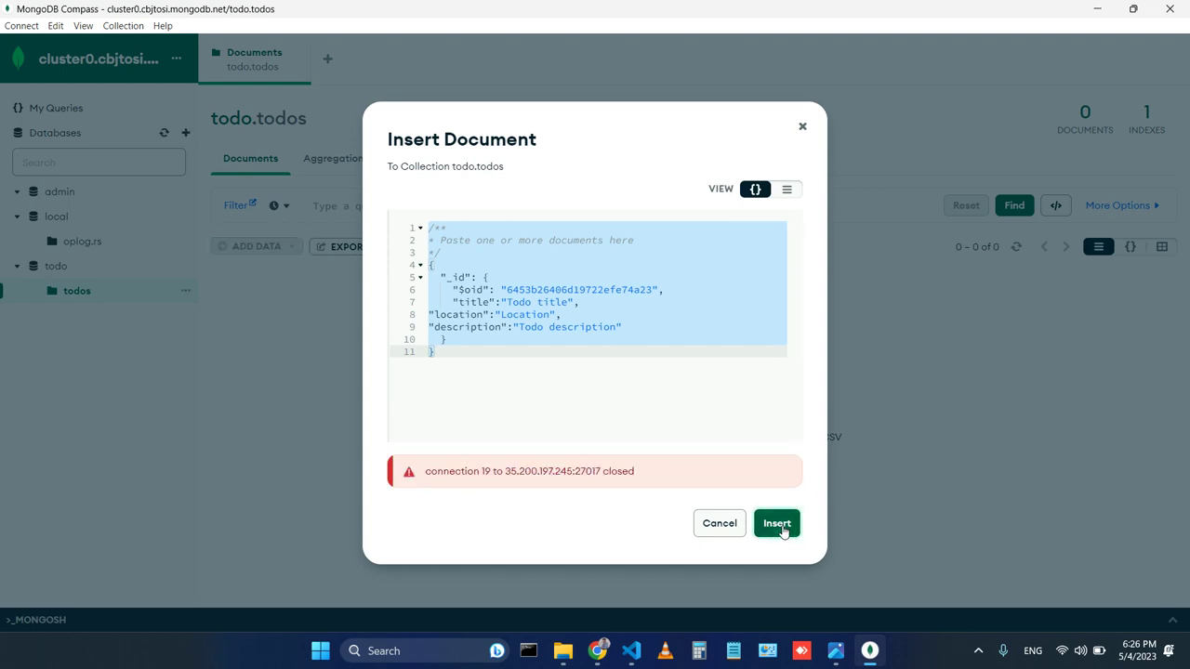
{"action": "left_click", "coordinate": [727, 521]}
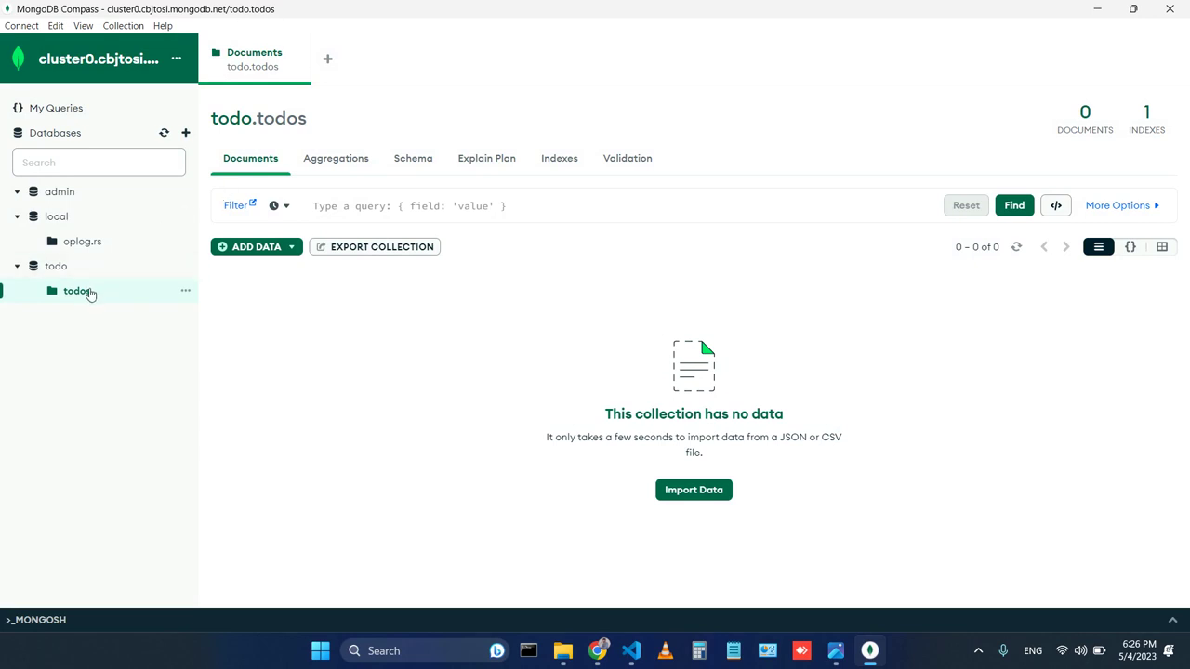
Disconnect Compass from the cluster and return to the Atlas page in the browser.
{"action": "left_click", "coordinate": [22, 26]}
{"action": "left_click", "coordinate": [62, 67]}
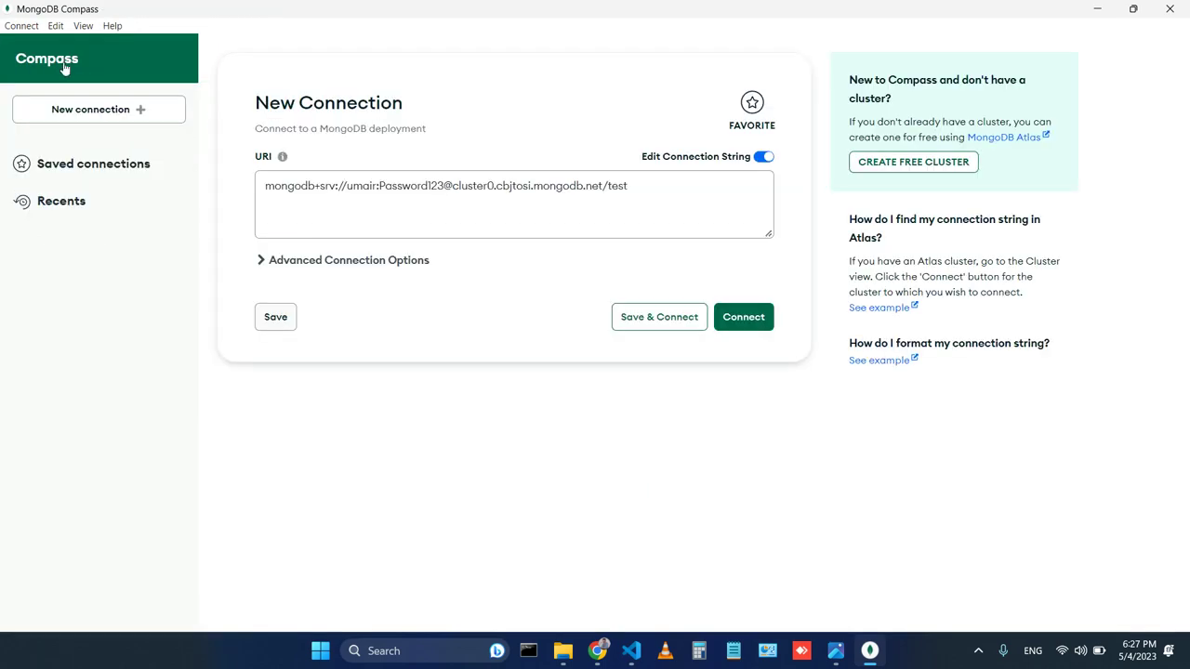
{"action": "left_click", "coordinate": [599, 650]}
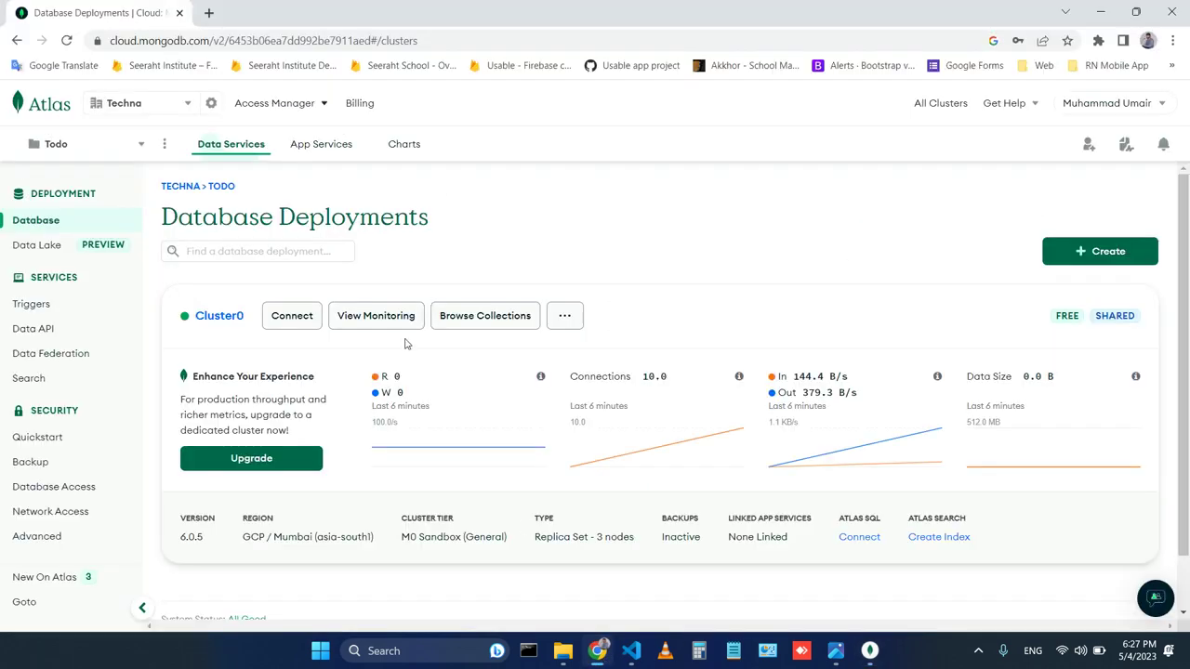
Change the Network Access IP entry to allow access from anywhere (0.0.0.0/0).
{"action": "left_click", "coordinate": [61, 510]}
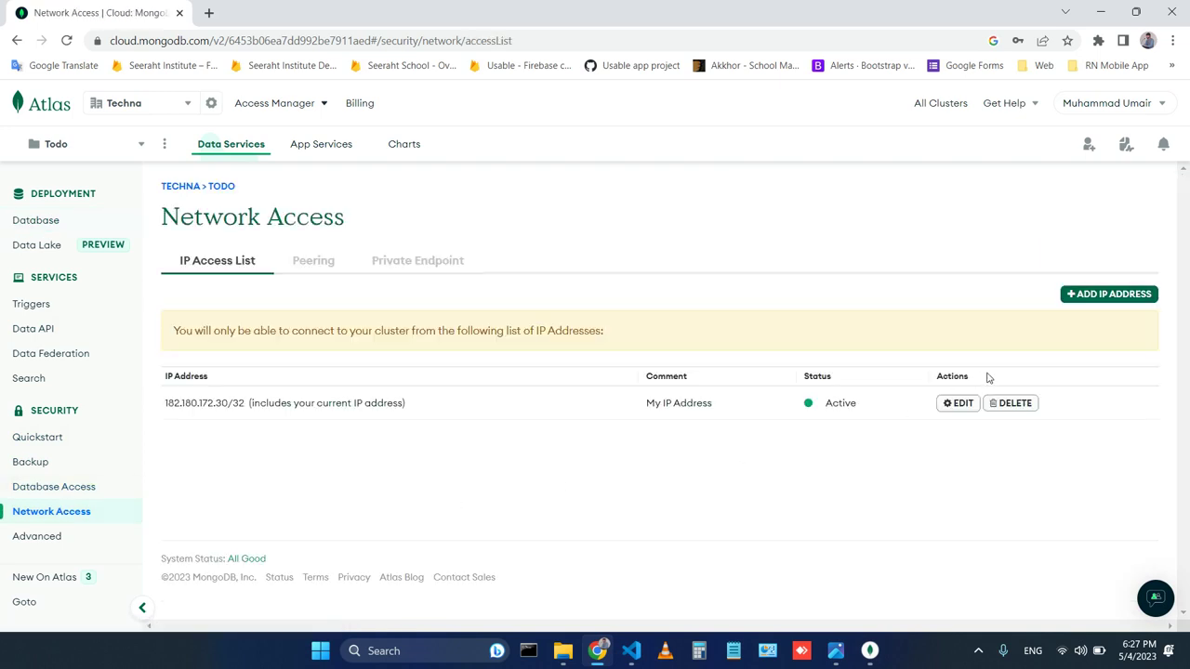
{"action": "left_click", "coordinate": [960, 404]}
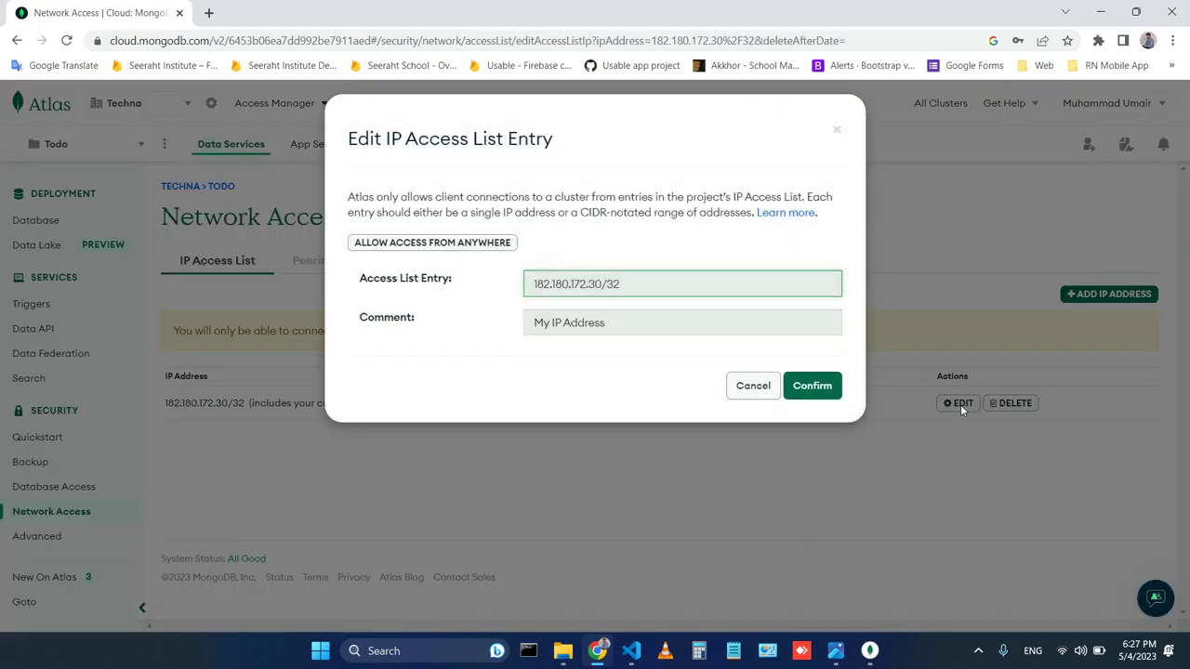
{"action": "left_click", "coordinate": [455, 248]}
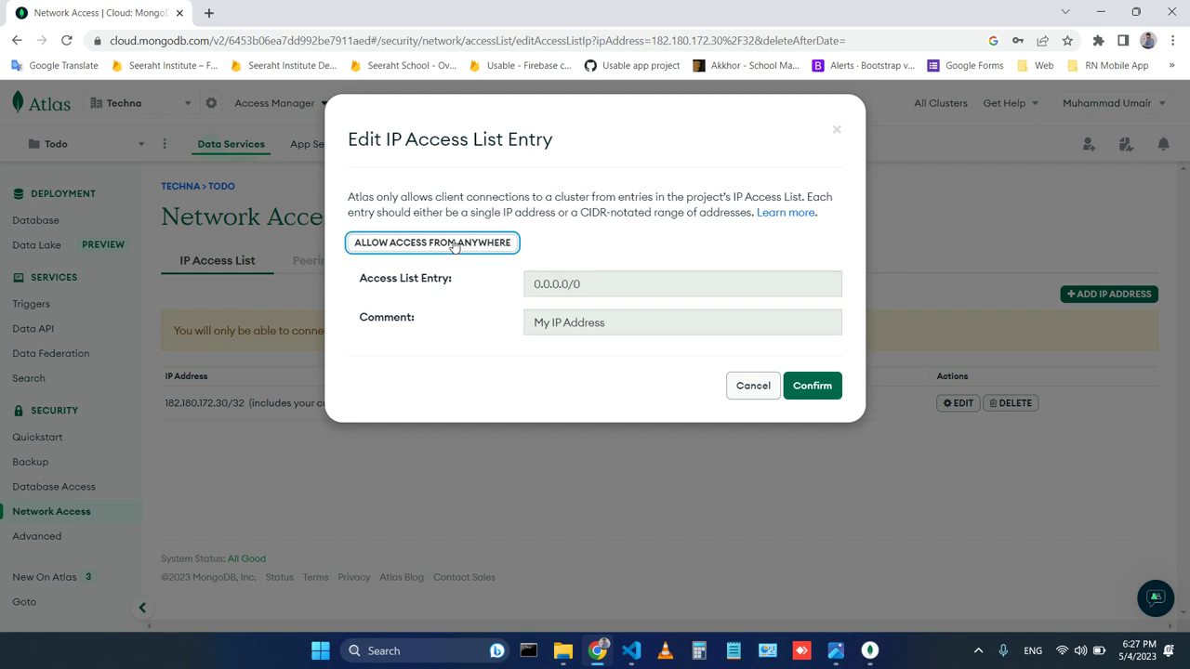
{"action": "left_click", "coordinate": [818, 388]}
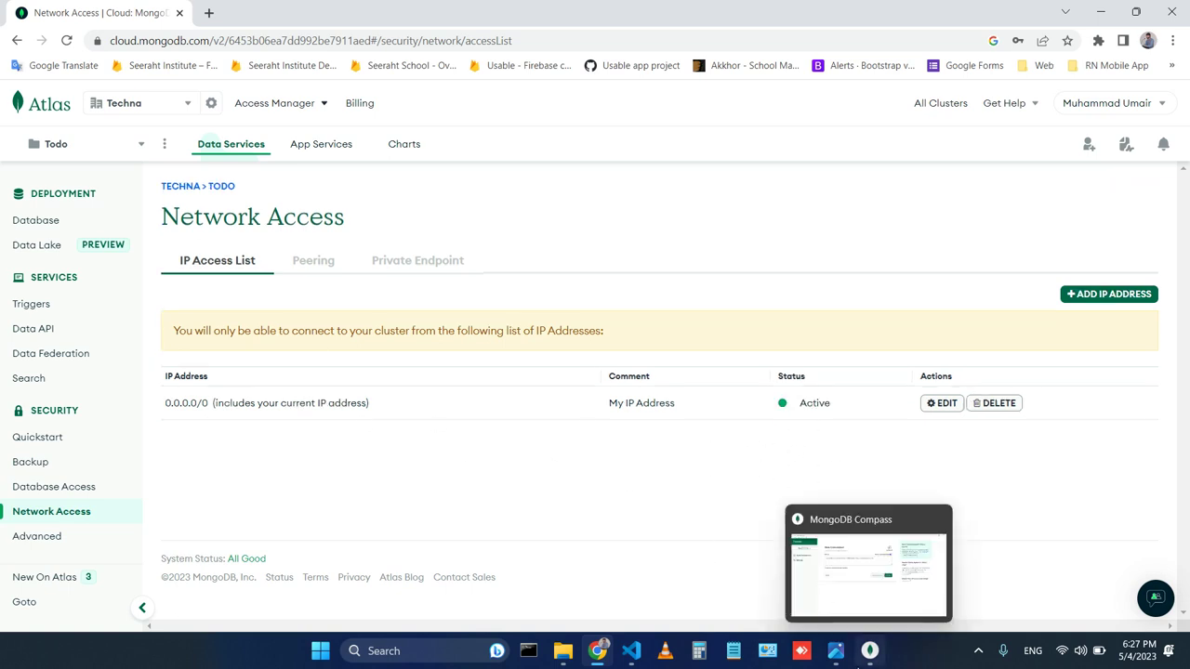
Reconnect Compass to the Atlas cluster and open the todo.todos collection.
{"action": "left_click", "coordinate": [869, 653]}
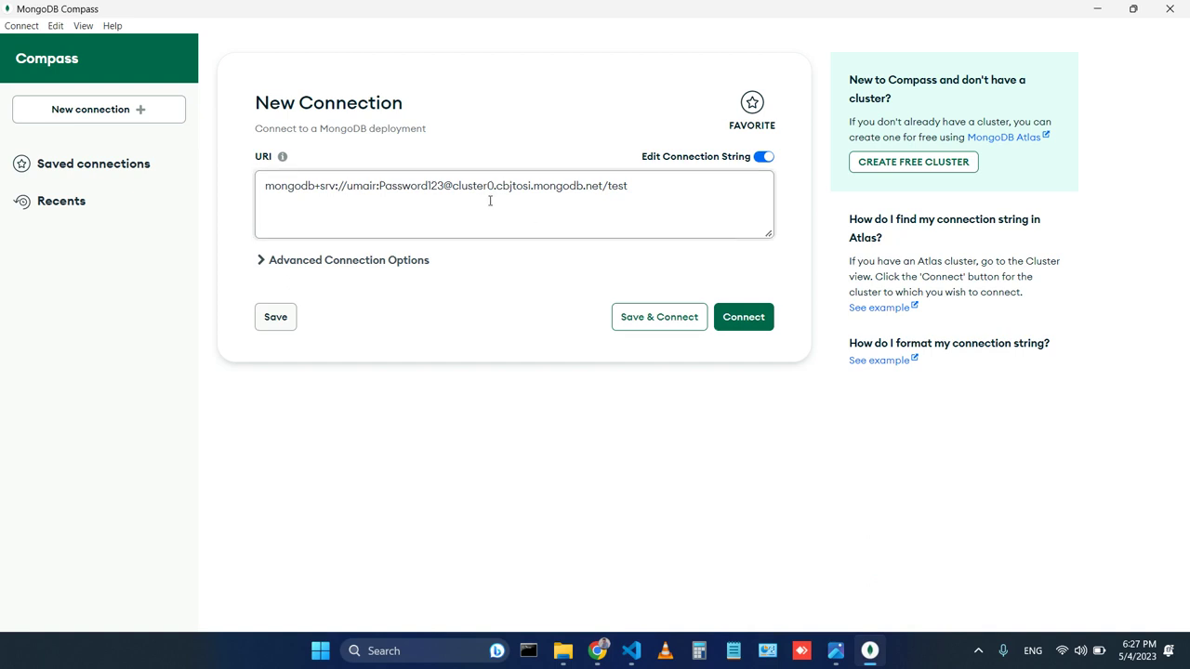
{"action": "left_click", "coordinate": [763, 319]}
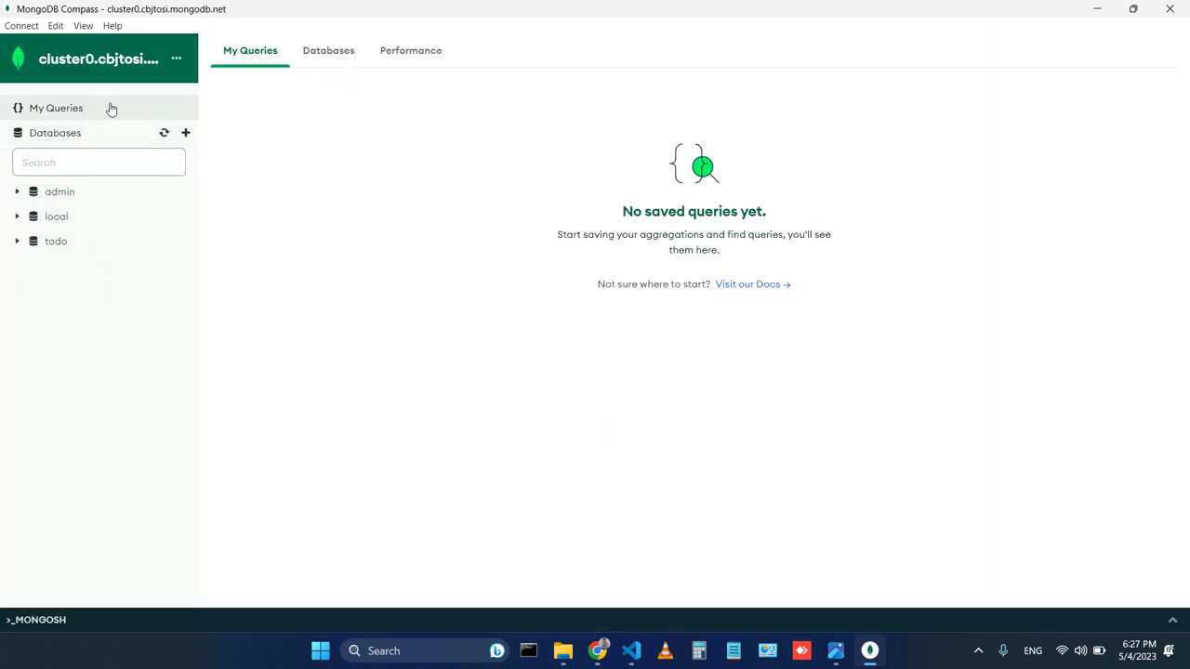
{"action": "left_click", "coordinate": [52, 245]}
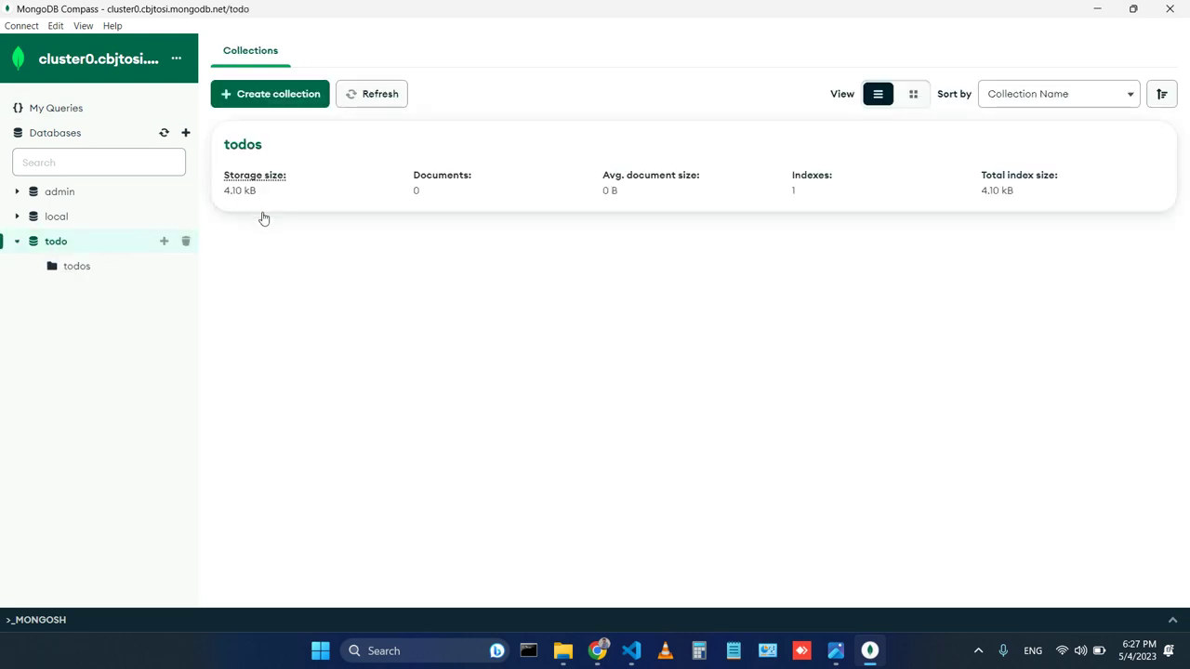
{"action": "left_click", "coordinate": [286, 145]}
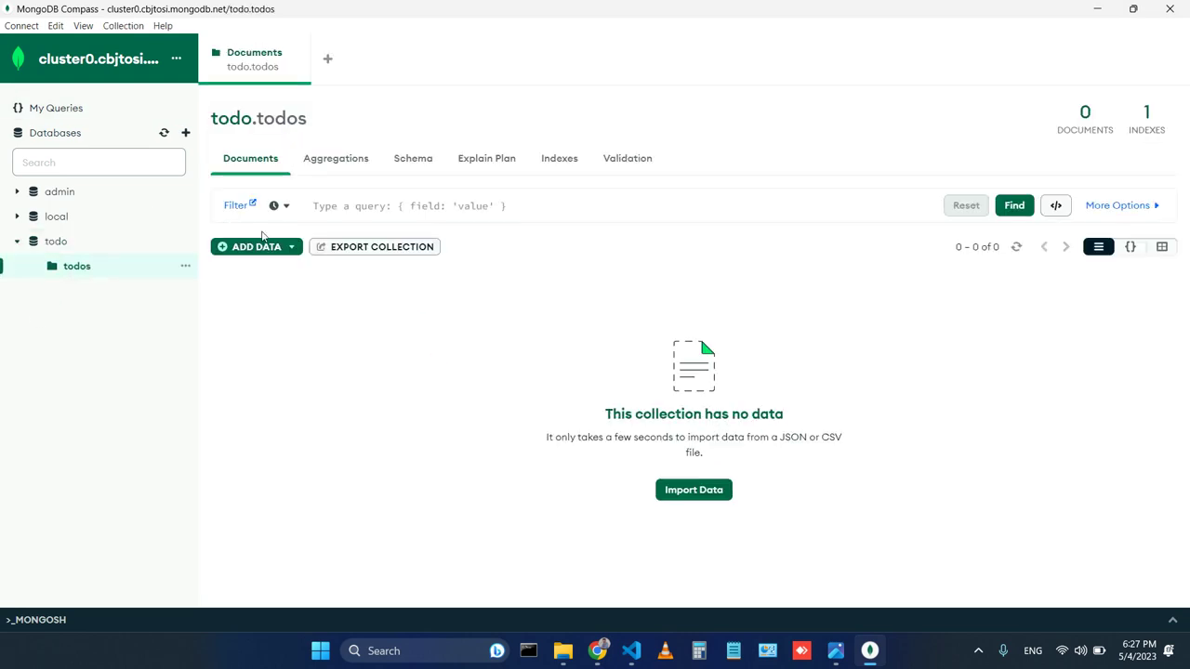
Insert the copied todo document into todos by pasting it over the placeholder.
{"action": "left_click", "coordinate": [253, 246]}
{"action": "left_click", "coordinate": [277, 310]}
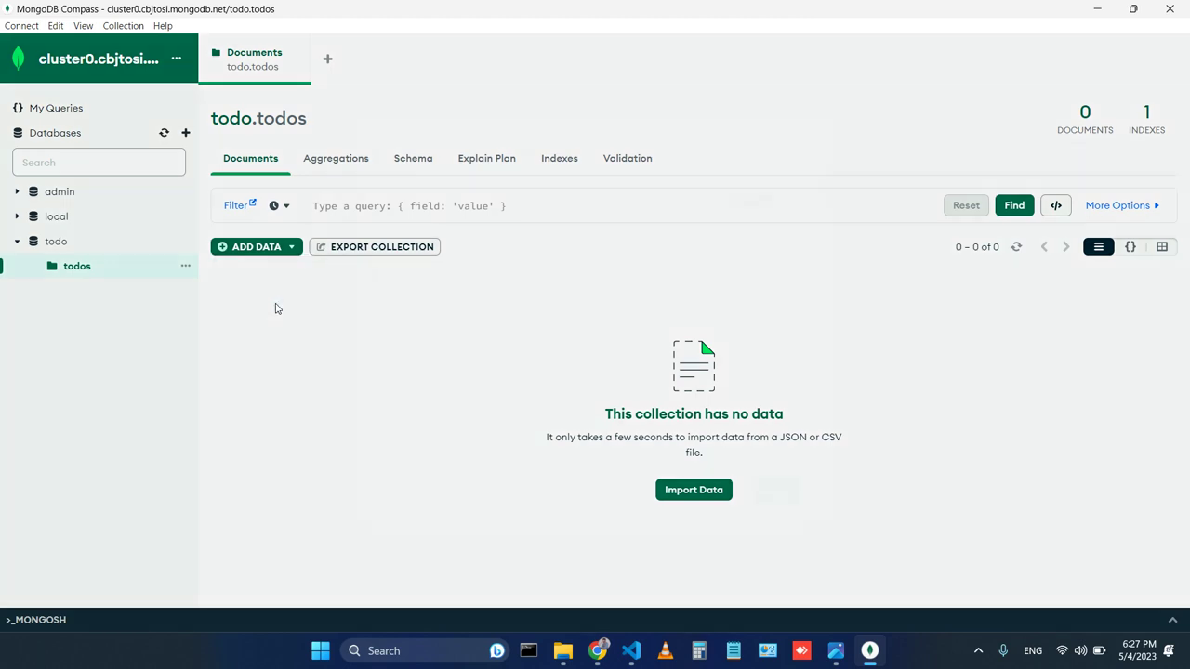
{"action": "left_click", "coordinate": [642, 354]}
{"action": "key", "text": "ctrl+a"}
{"action": "key", "text": "ctrl+v"}
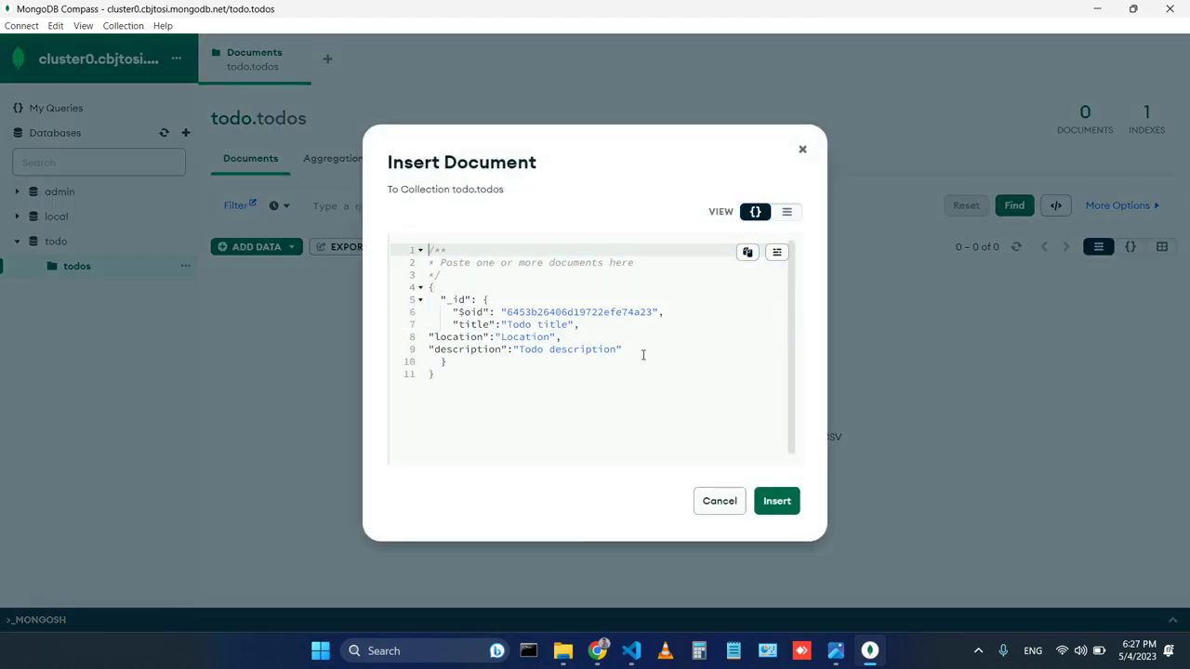
{"action": "left_click", "coordinate": [778, 504]}
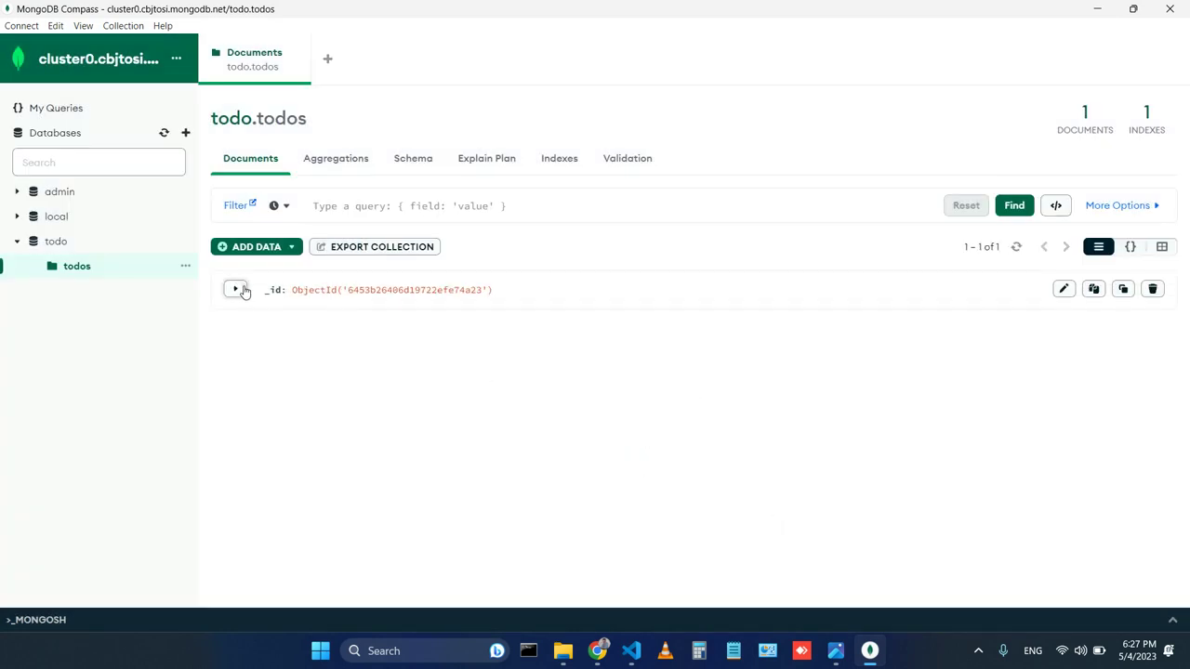
Inspect the inserted document, which holds only an _id, and delete it.
{"action": "left_click", "coordinate": [236, 290]}
{"action": "left_click", "coordinate": [1065, 291]}
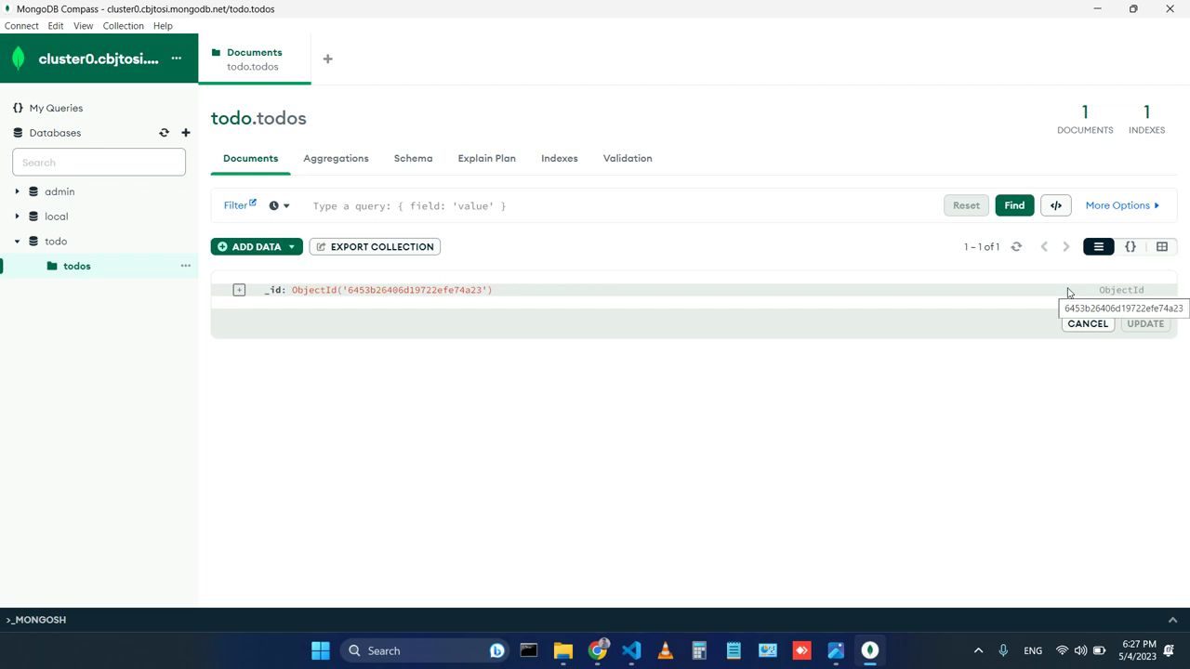
{"action": "left_click", "coordinate": [1103, 323]}
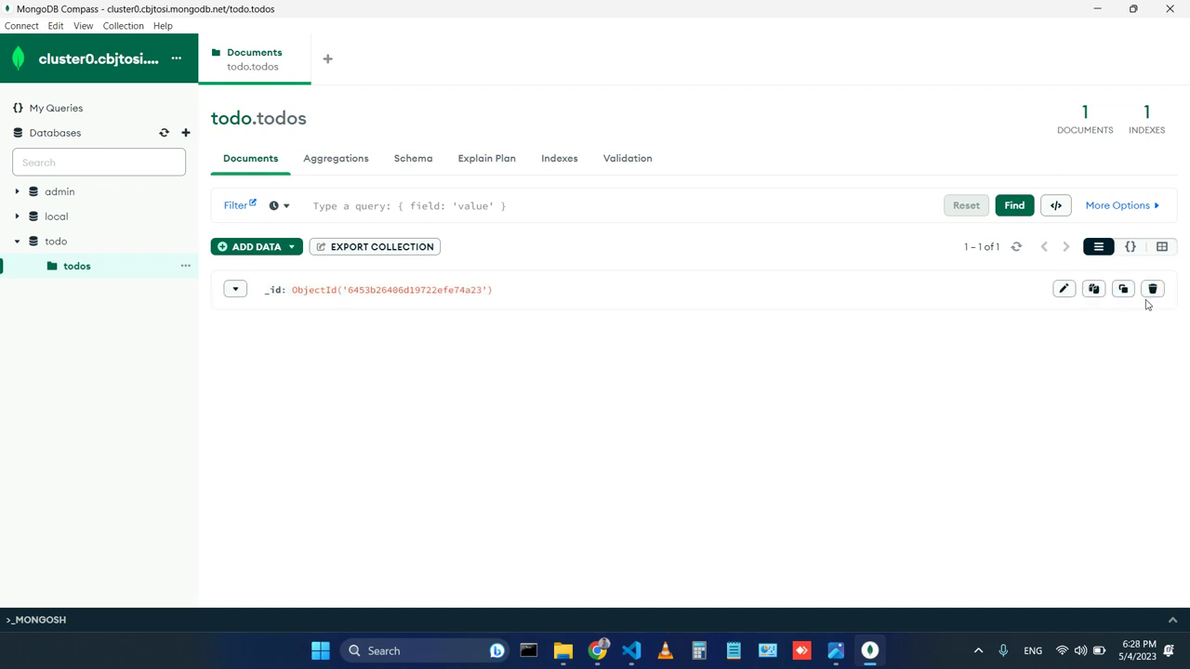
{"action": "left_click", "coordinate": [1151, 290]}
{"action": "left_click", "coordinate": [1145, 323]}
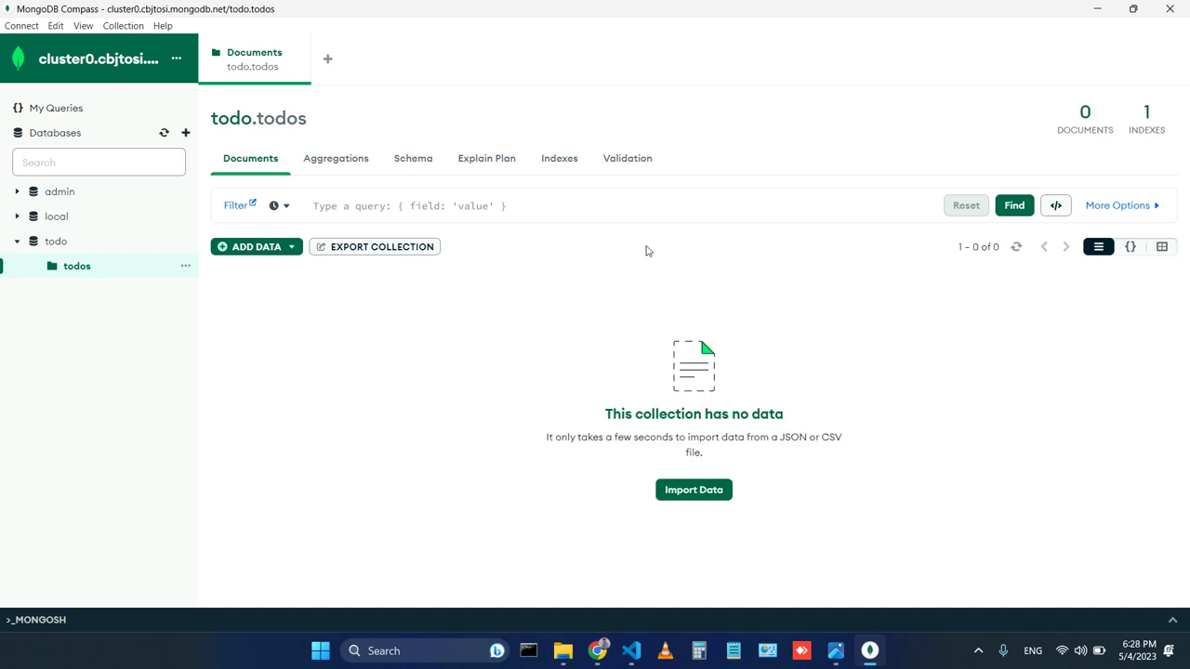
{"action": "left_click", "coordinate": [269, 247]}
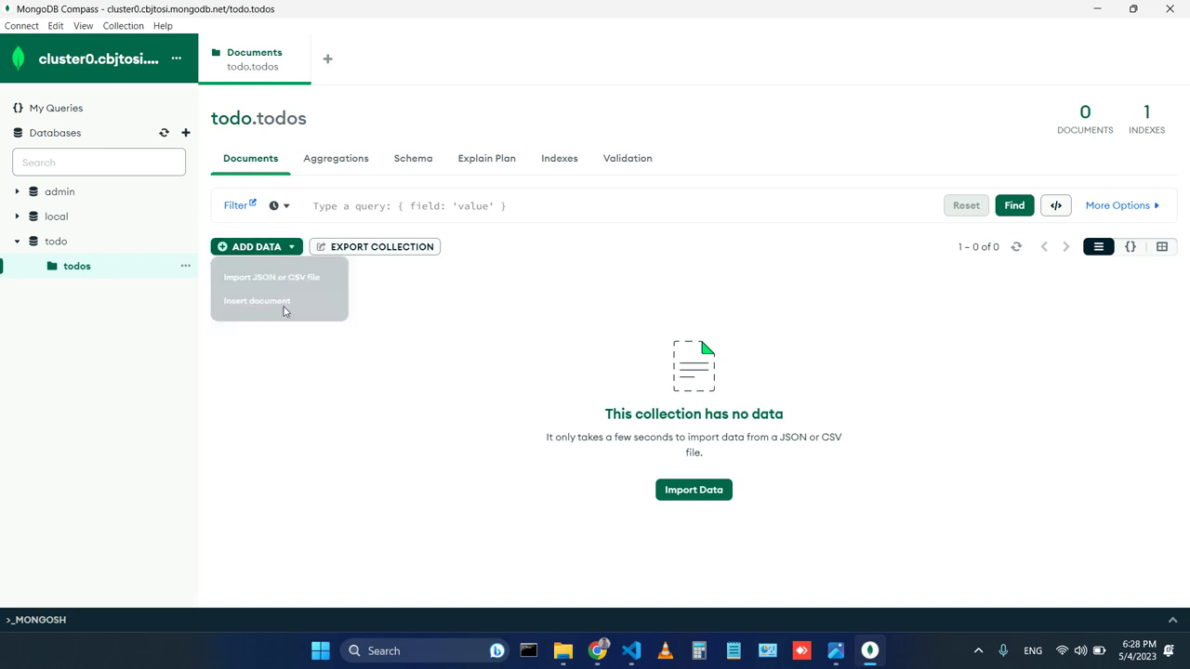
Paste the todo JSON into a new document and cut the title, location, description lines out of _id.
{"action": "left_click", "coordinate": [281, 306]}
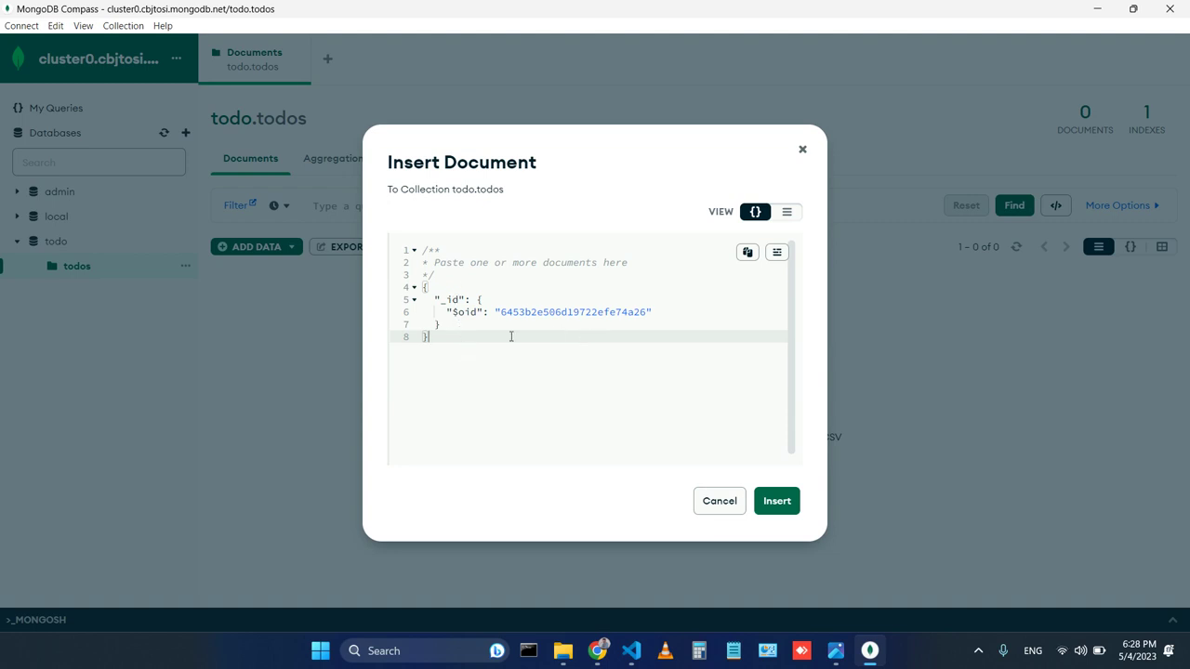
{"action": "key", "text": "ctrl+a"}
{"action": "key", "text": "ctrl+v"}
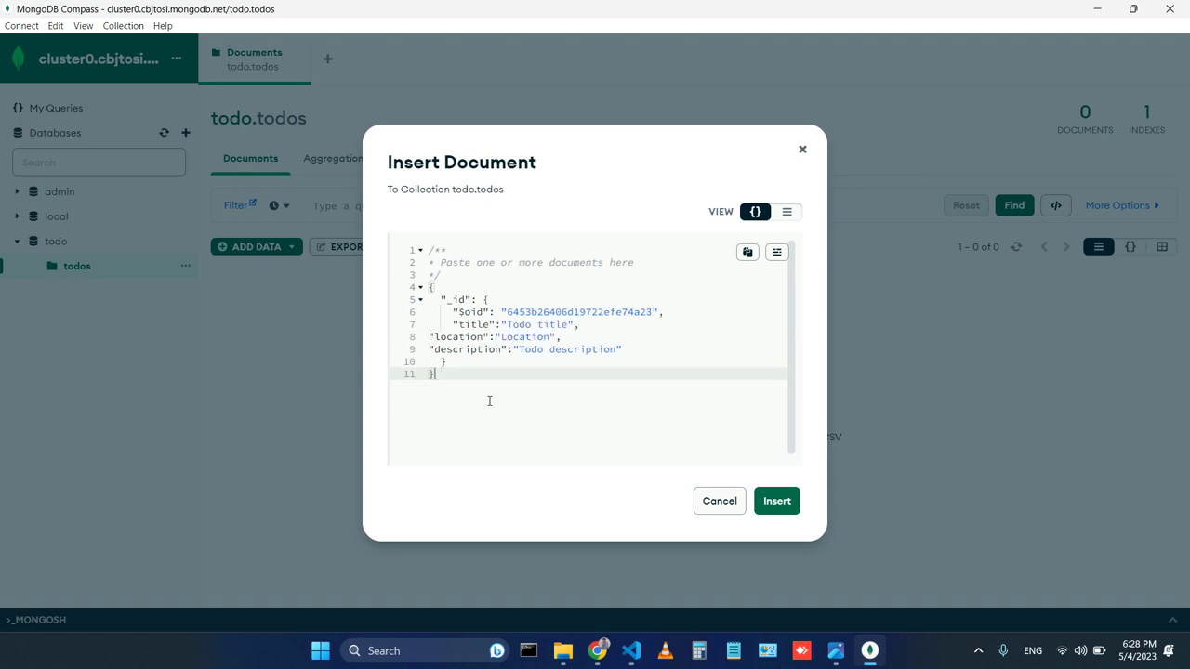
{"action": "left_click", "coordinate": [462, 312]}
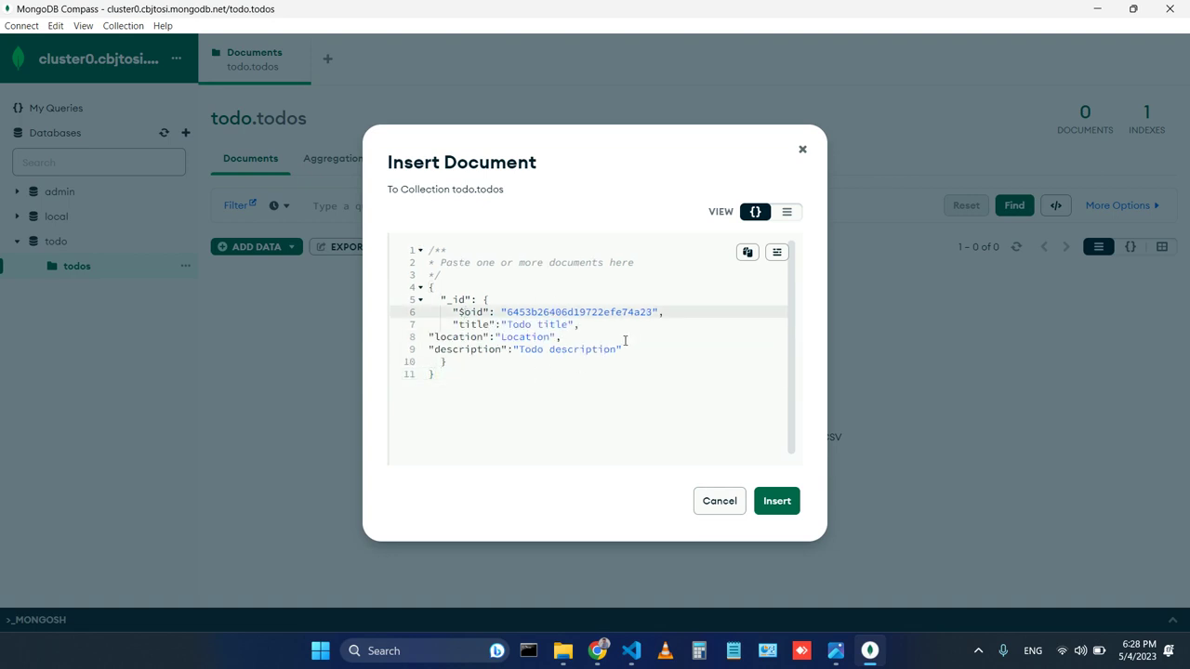
{"action": "left_click_drag", "start_coordinate": [630, 353], "coordinate": [456, 330]}
{"action": "key", "text": "ctrl+c"}
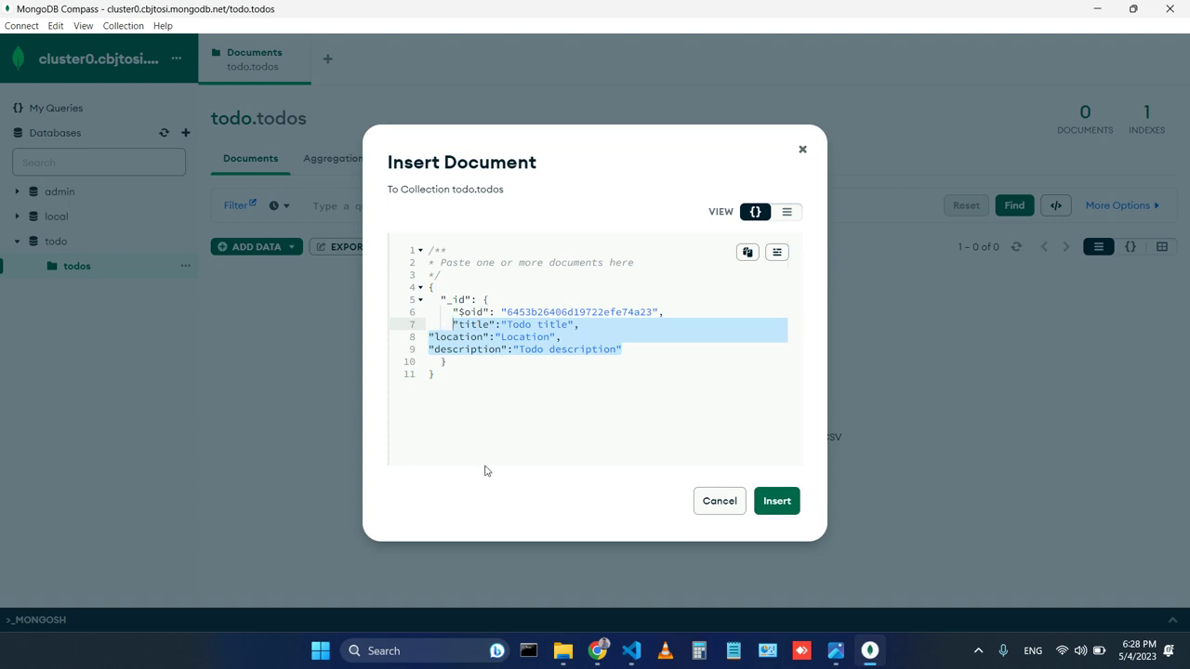
{"action": "key", "text": "BackSpace"}
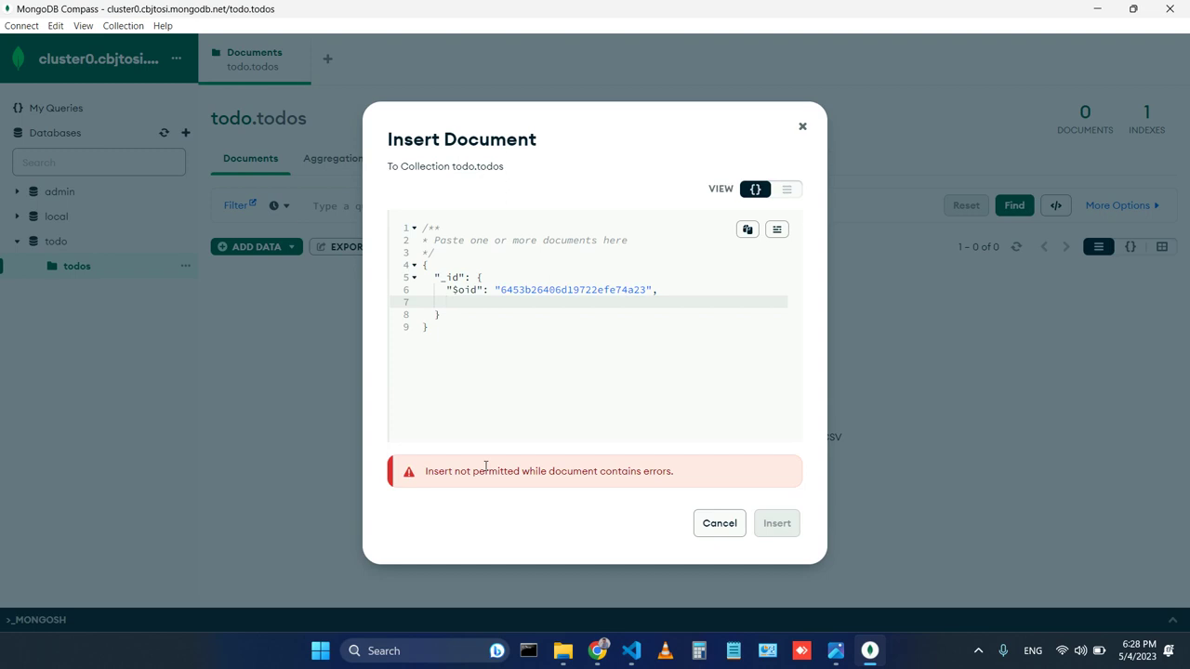
{"action": "key", "text": "BackSpace"}
{"action": "key", "text": "BackSpace"}
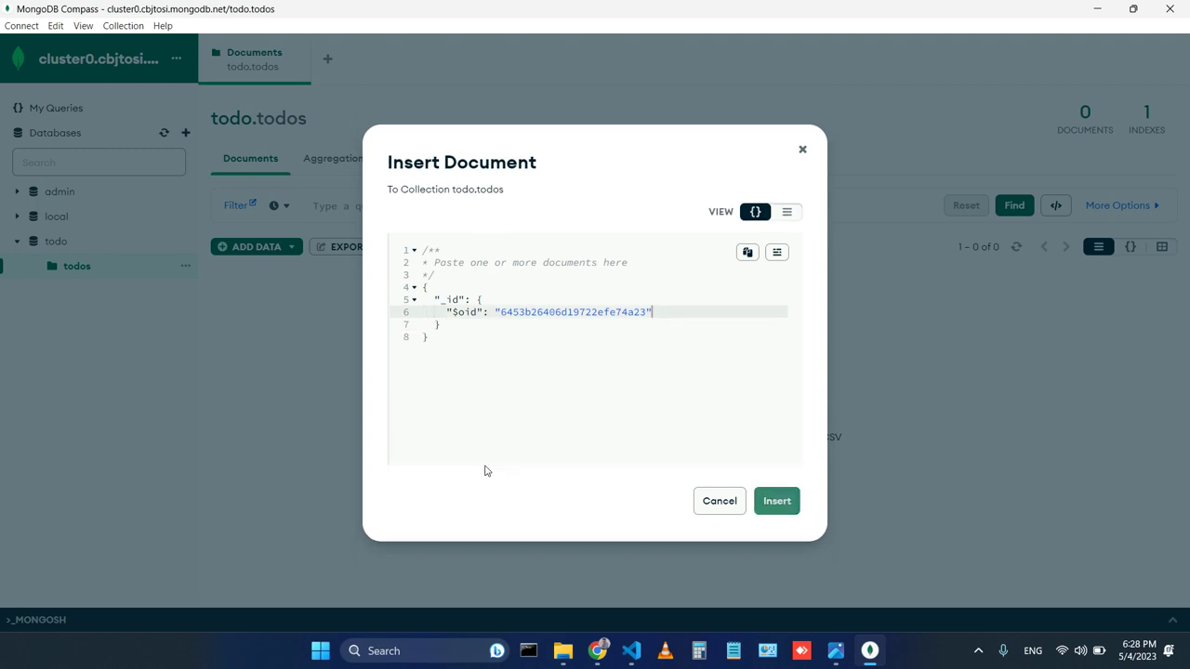
Paste those fields after the _id block, fix the commas, and insert the document.
{"action": "key", "text": "Up"}
{"action": "key", "text": "Down"}
{"action": "key", "text": "Down"}
{"action": "key", "text": "ctrl+v"}
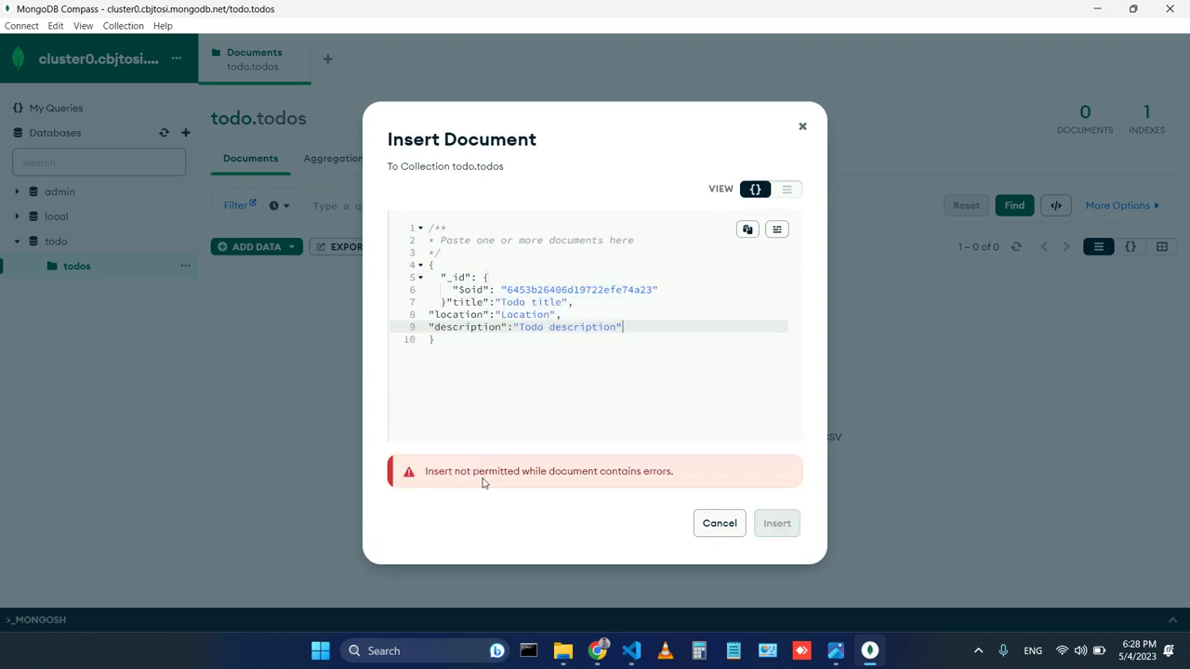
{"action": "left_click", "coordinate": [449, 304]}
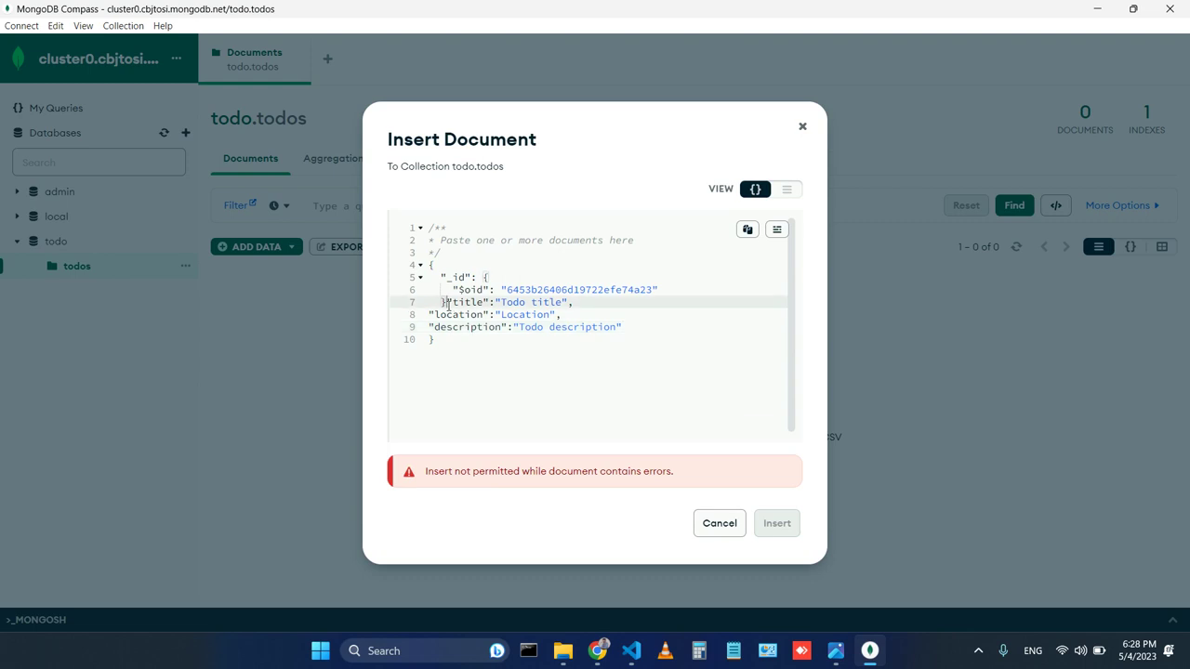
{"action": "type", "text": ","}
{"action": "key", "text": "Return"}
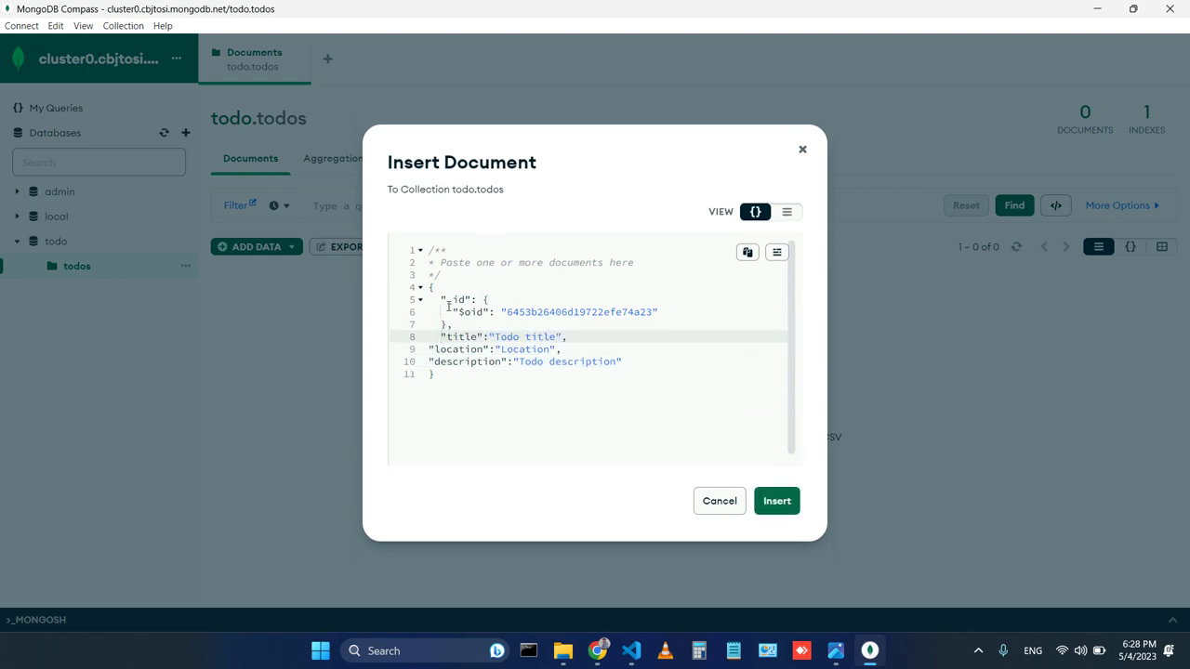
{"action": "left_click", "coordinate": [777, 501]}
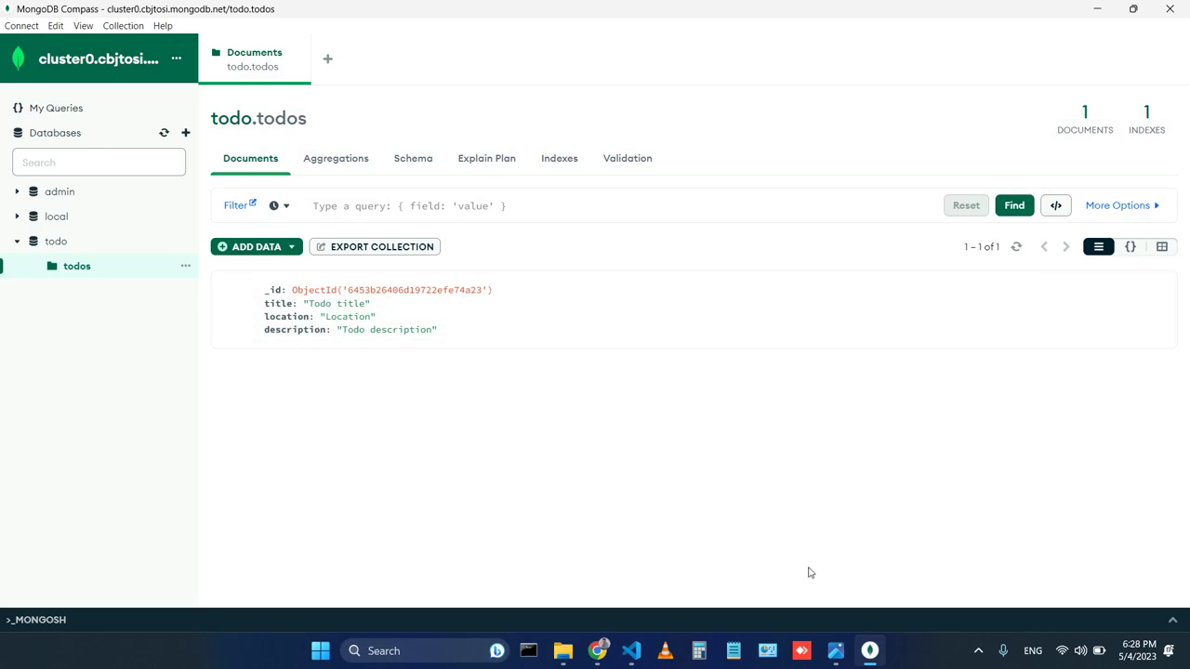
In Atlas, browse Cluster0's collections to see the todo.todos document titled "Todo title".
{"action": "mouse_move", "coordinate": [601, 644]}
{"action": "left_click", "coordinate": [596, 595]}
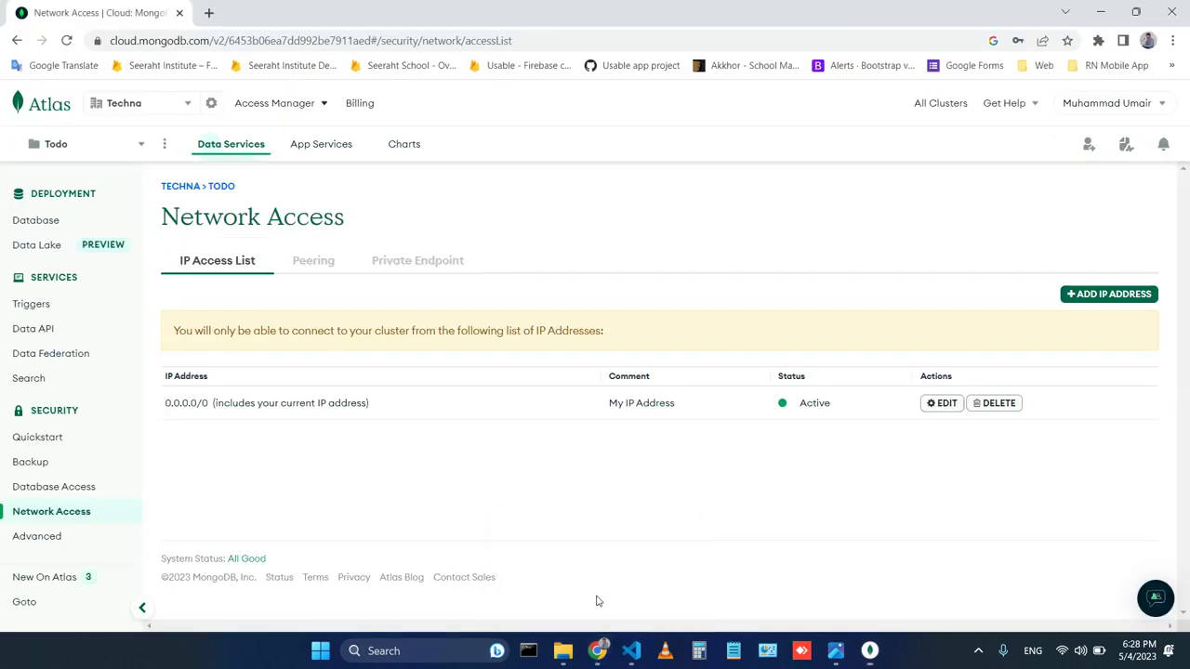
{"action": "left_click", "coordinate": [42, 223]}
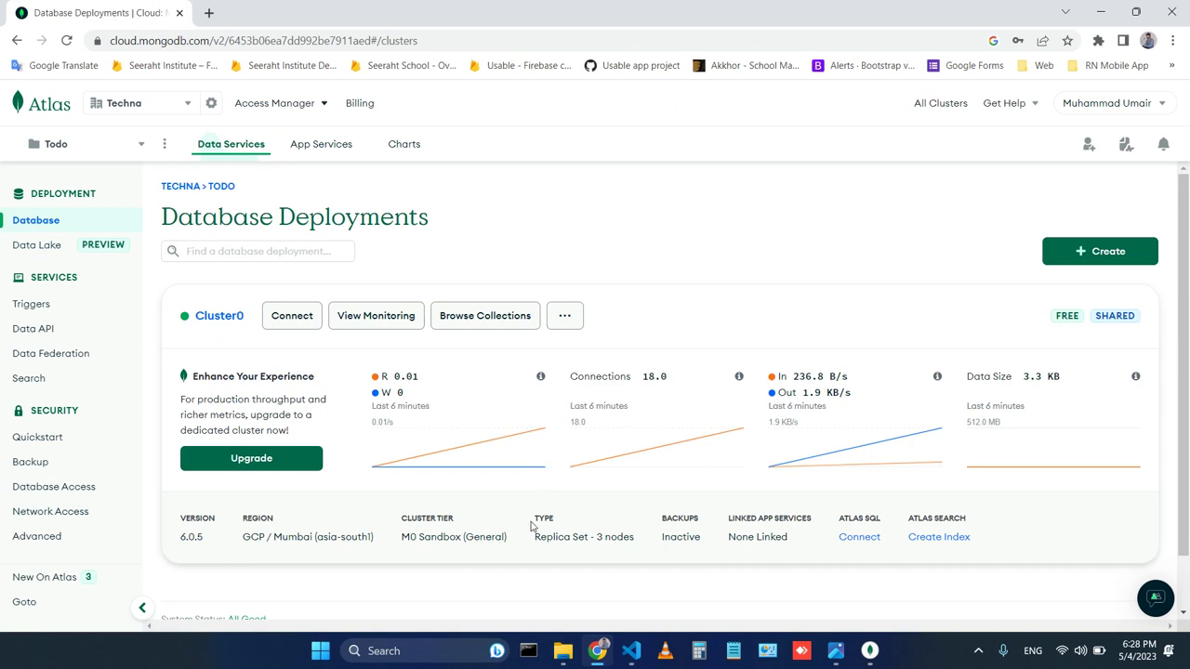
{"action": "scroll", "coordinate": [531, 526], "scroll_direction": "down", "scroll_amount": 1}
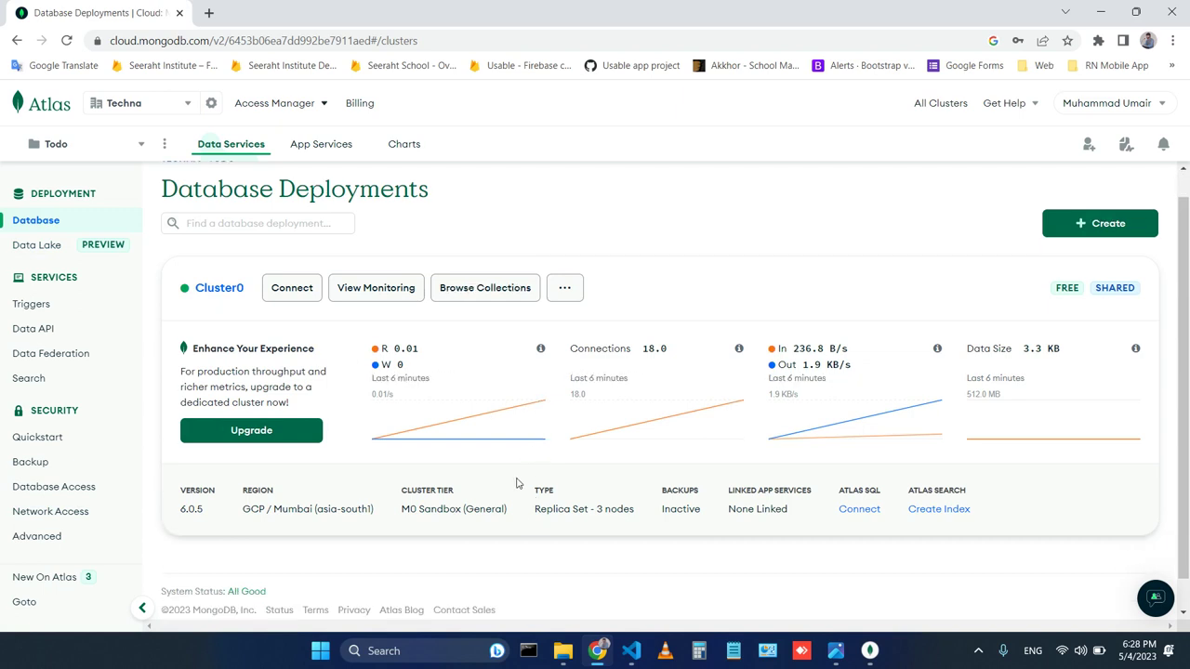
{"action": "scroll", "coordinate": [518, 483], "scroll_direction": "down", "scroll_amount": 1}
{"action": "scroll", "coordinate": [518, 482], "scroll_direction": "up", "scroll_amount": 1}
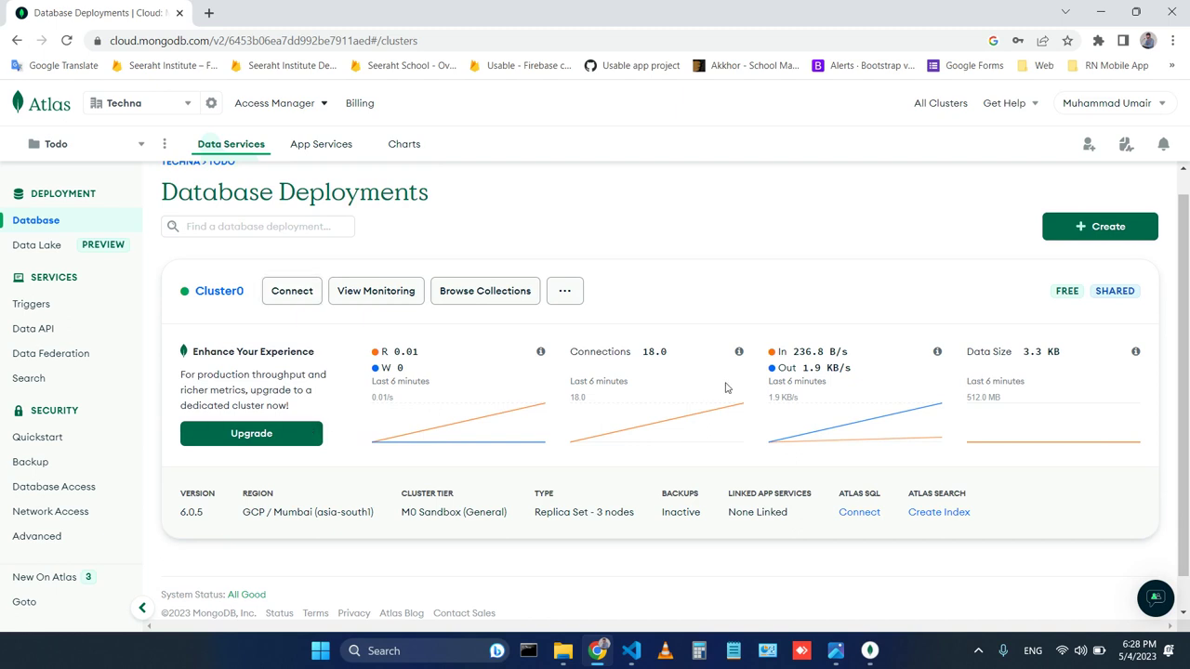
{"action": "scroll", "coordinate": [553, 373], "scroll_direction": "up", "scroll_amount": 1}
{"action": "left_click", "coordinate": [574, 316]}
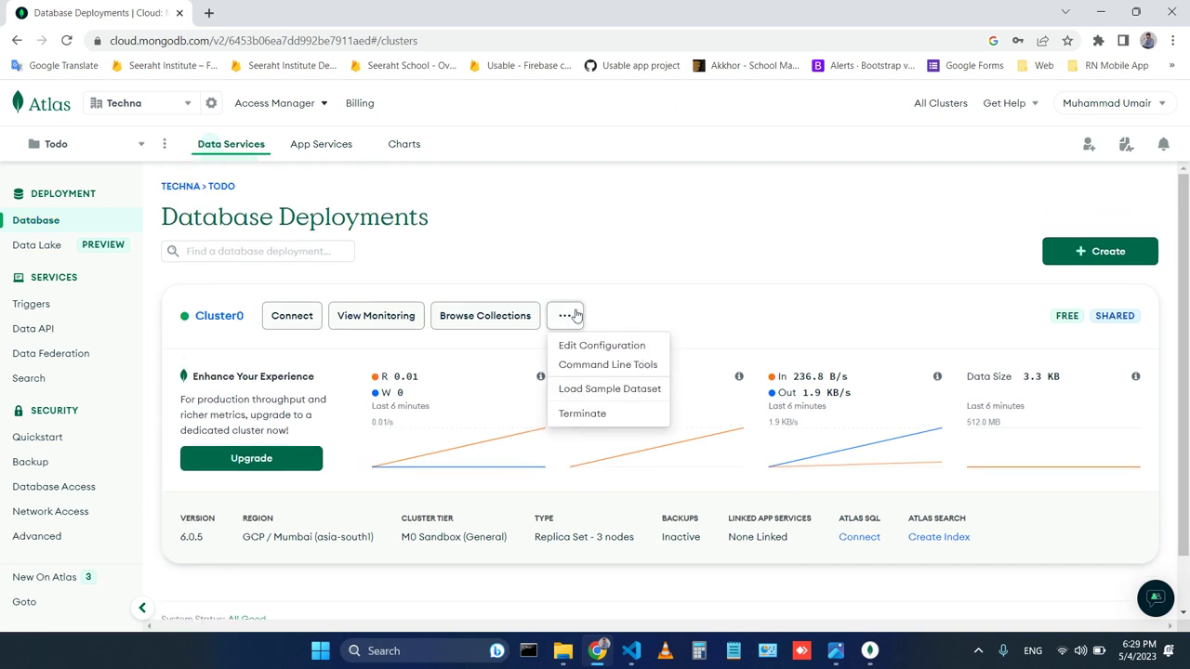
{"action": "left_click", "coordinate": [489, 315]}
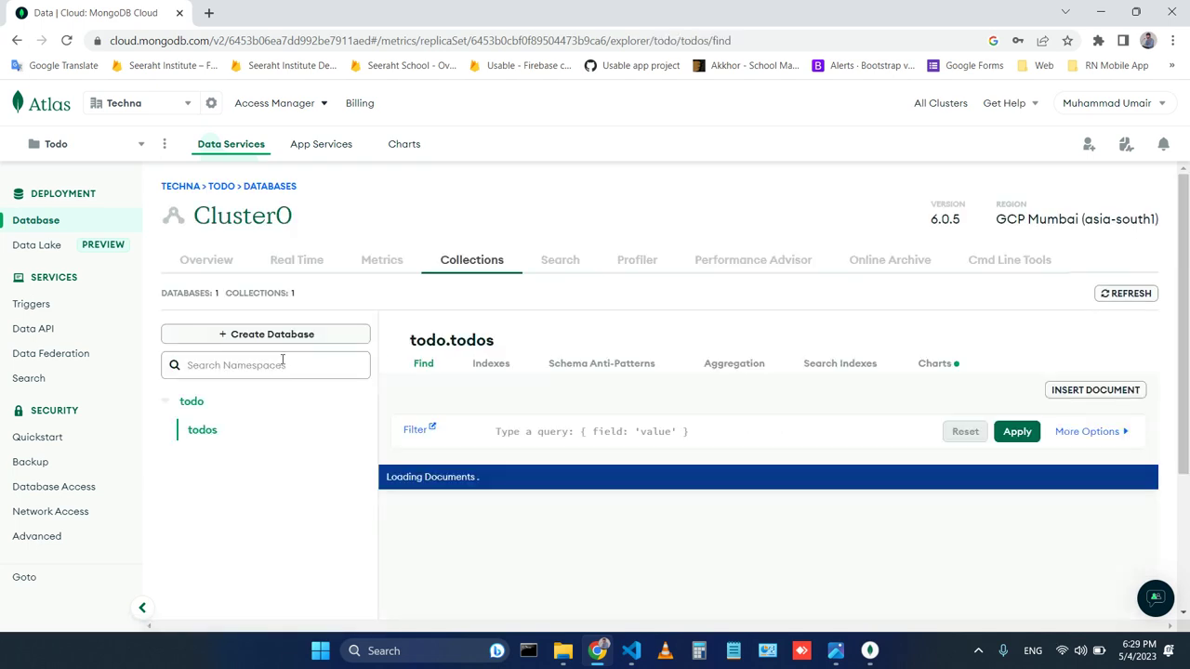
{"action": "scroll", "coordinate": [354, 493], "scroll_direction": "down", "scroll_amount": 1}
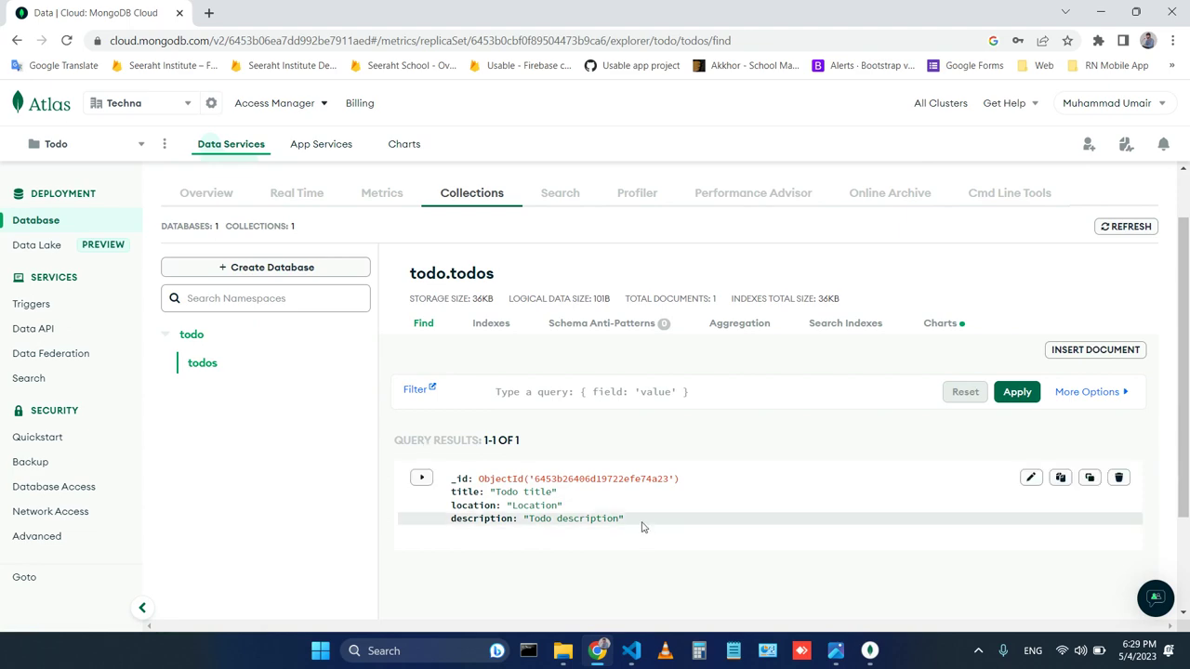
{"action": "mouse_move", "coordinate": [881, 662]}
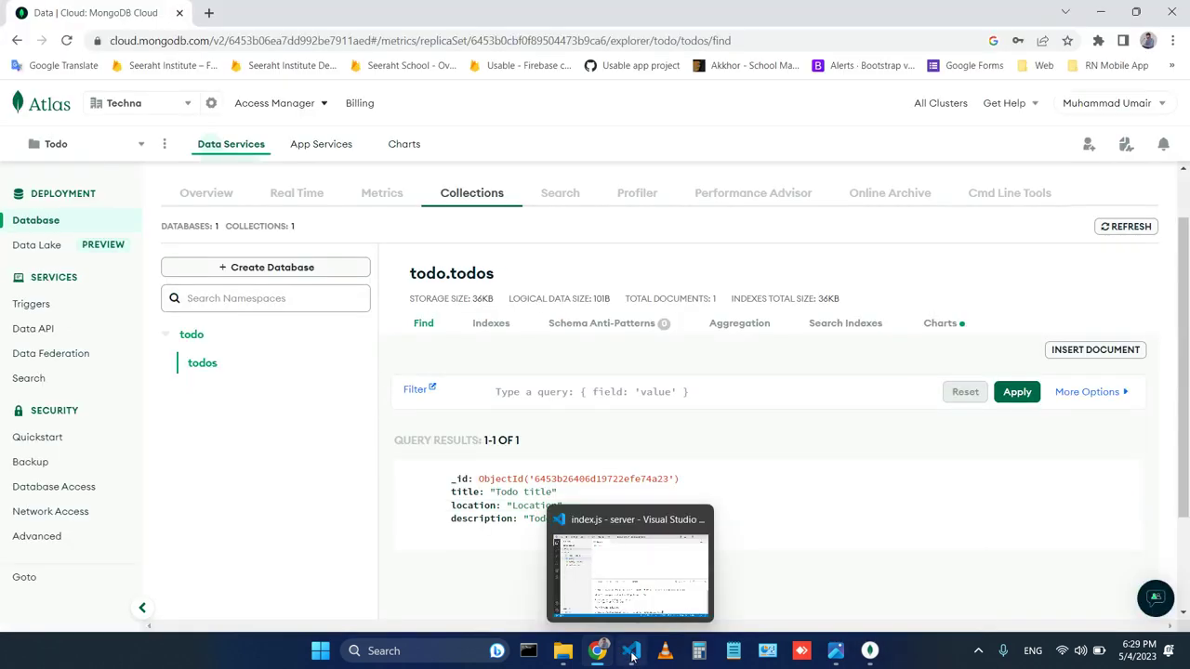
Start index.js line 1 with const express = require("ex, using the require autocomplete.
{"action": "left_click", "coordinate": [634, 576]}
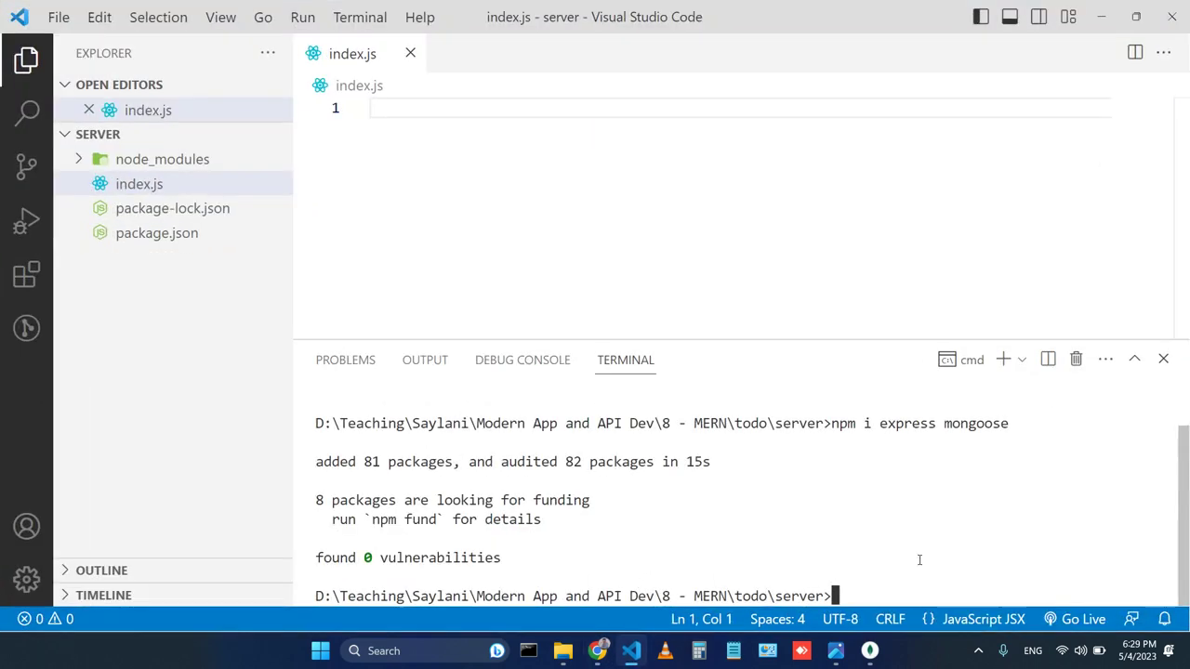
{"action": "left_click", "coordinate": [591, 269]}
{"action": "type", "text": "c"}
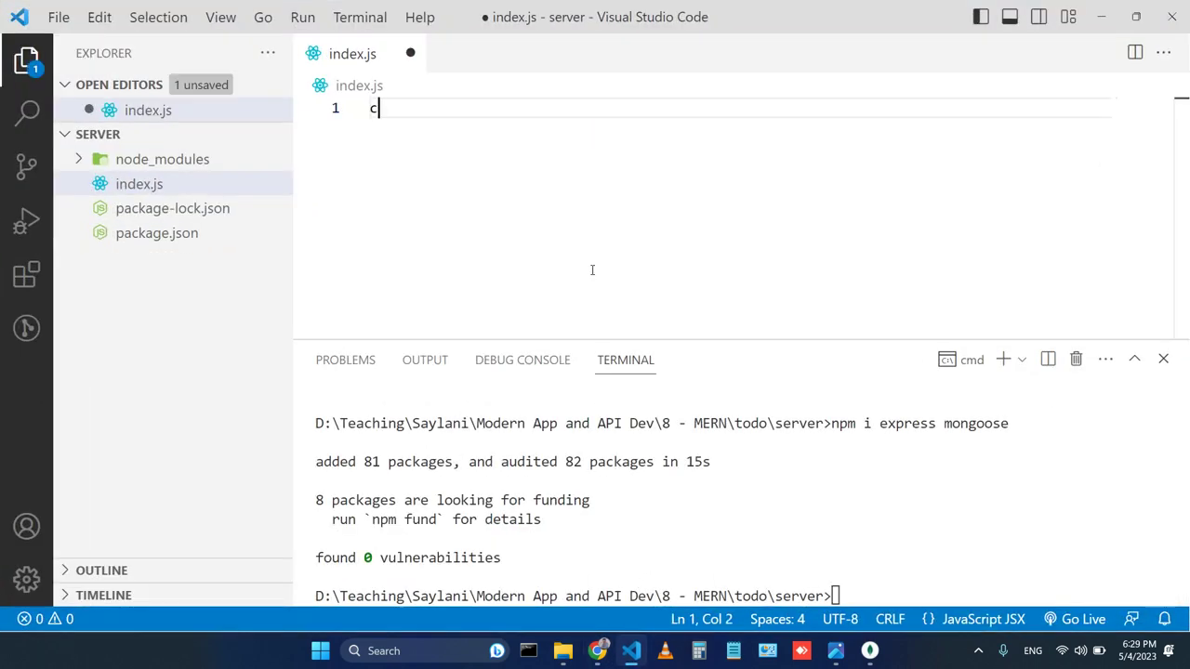
{"action": "type", "text": "onst express = "}
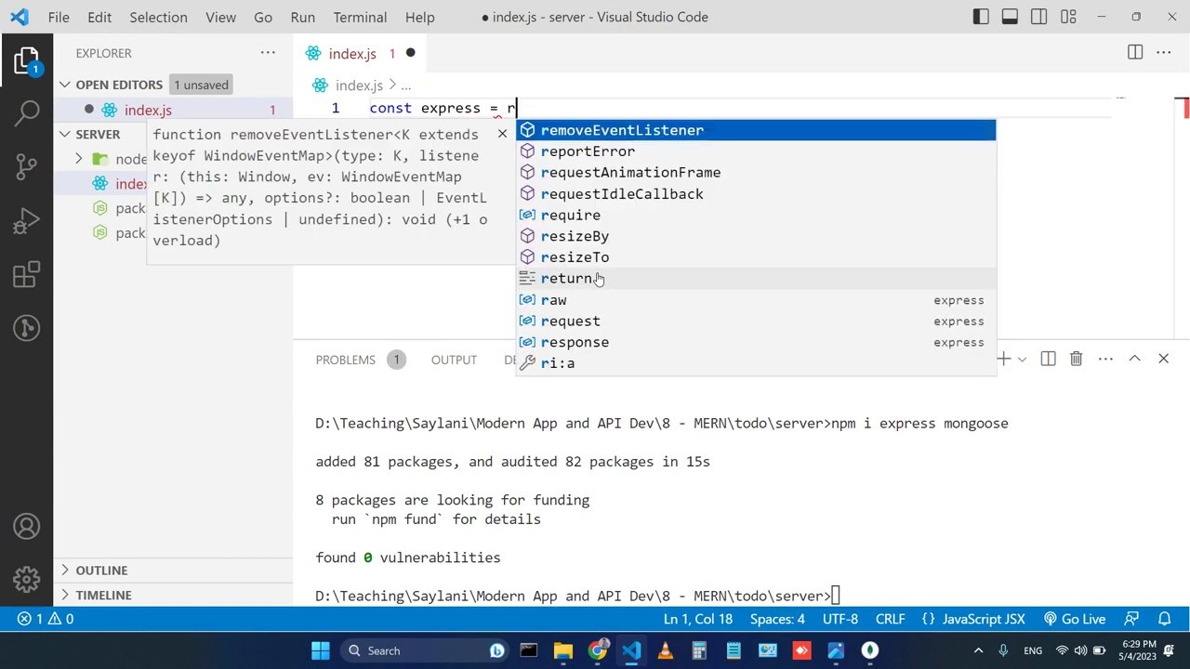
{"action": "type", "text": "requi"}
{"action": "key", "text": "Return"}
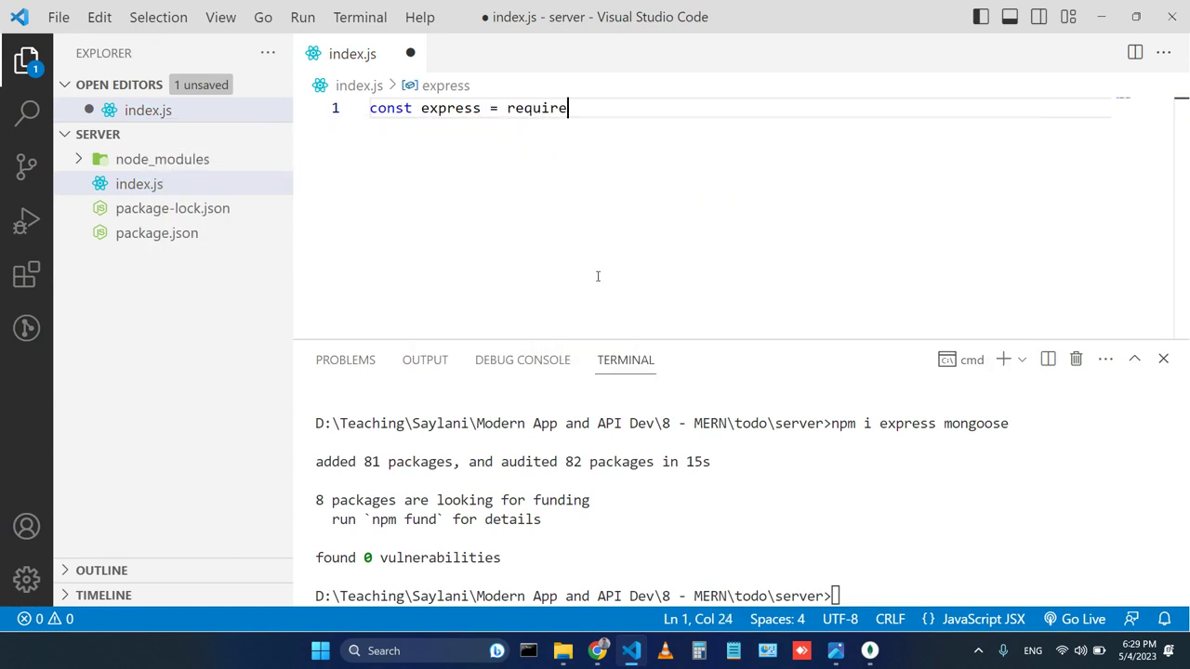
{"action": "type", "text": "("}
{"action": "type", "text": "\"ex"}
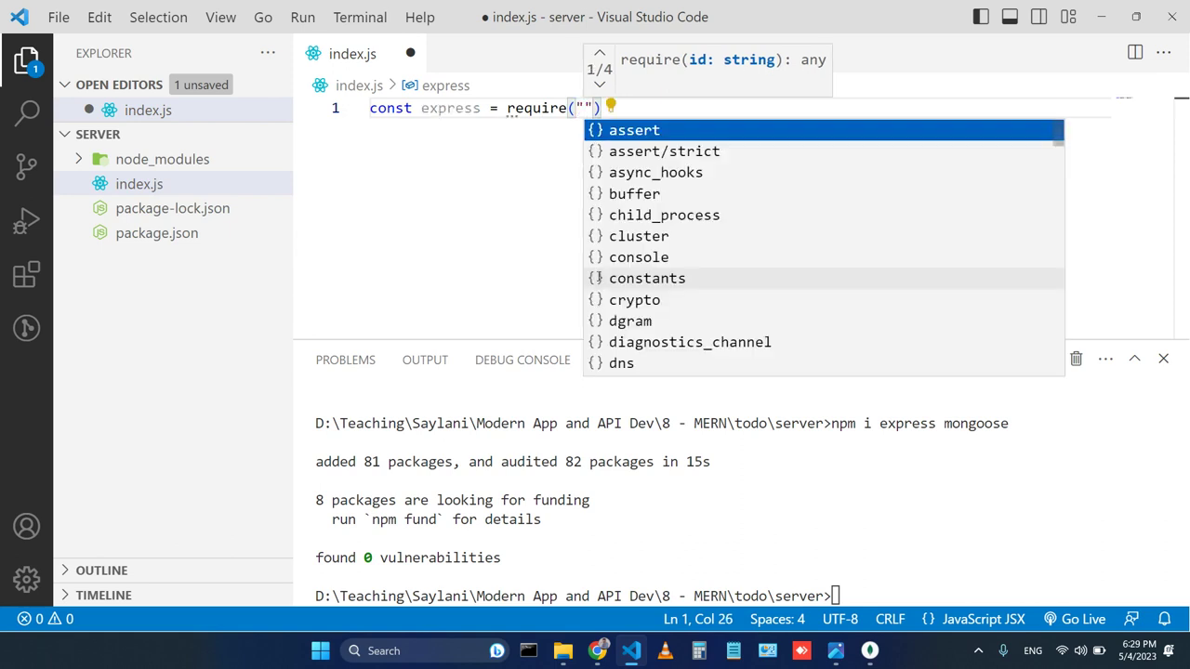